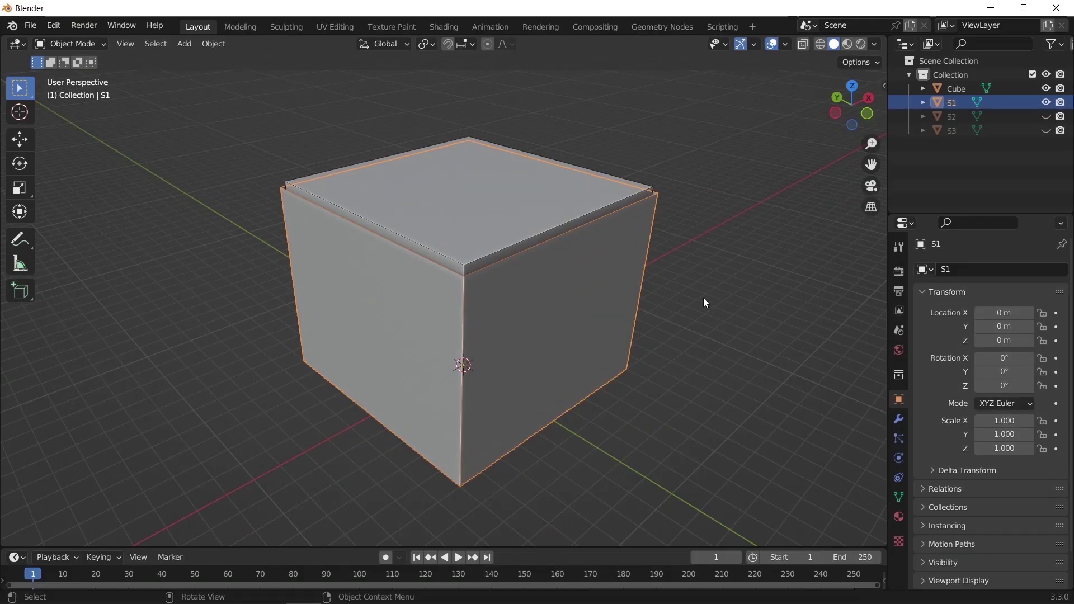
Subdivide all faces of the S1 mesh with 10 cuts
{"action": "key", "text": "Tab"}
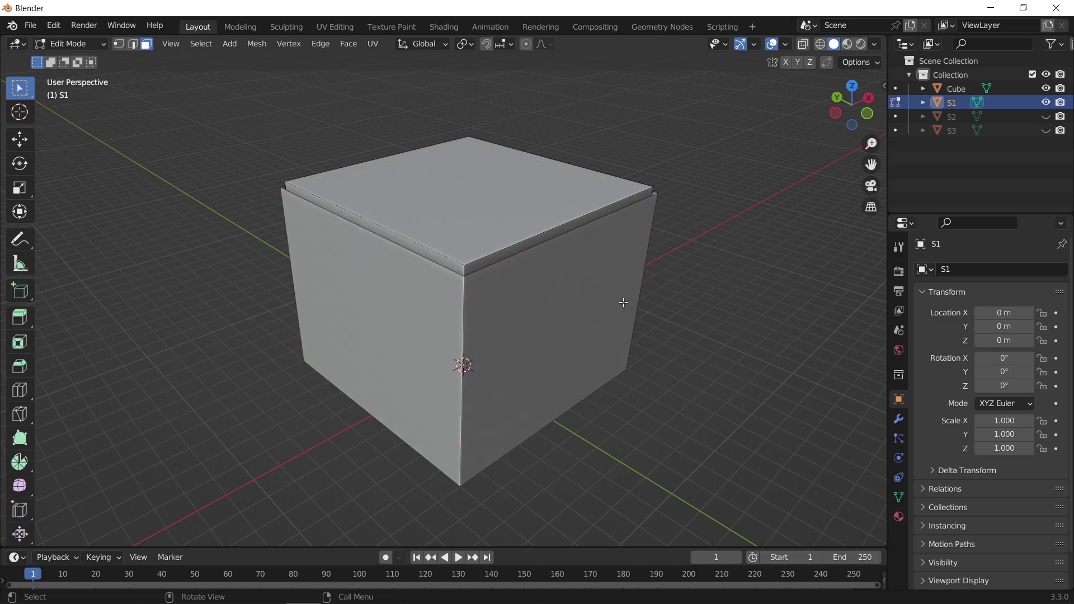
{"action": "key", "text": "a"}
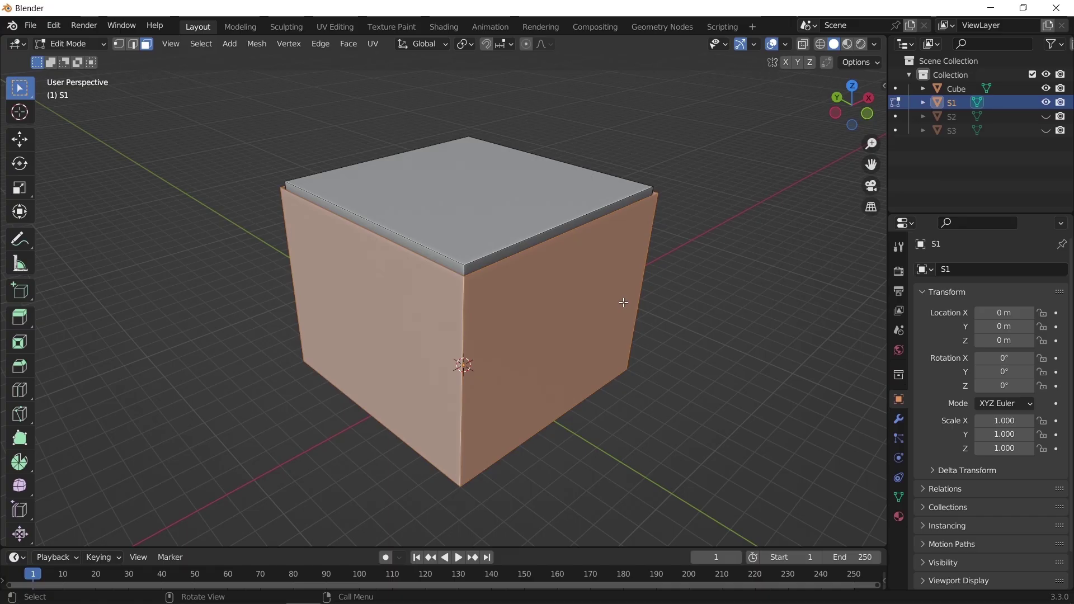
{"action": "right_click", "coordinate": [623, 303]}
{"action": "left_click", "coordinate": [624, 302]}
{"action": "left_click", "coordinate": [105, 536]}
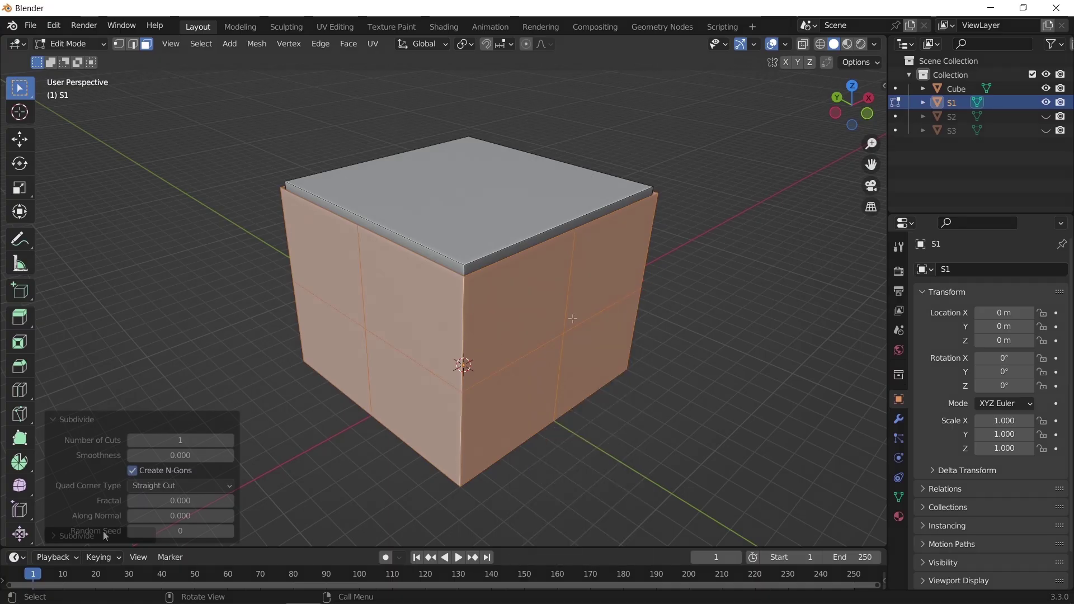
{"action": "left_click", "coordinate": [192, 440]}
{"action": "type", "text": "10"}
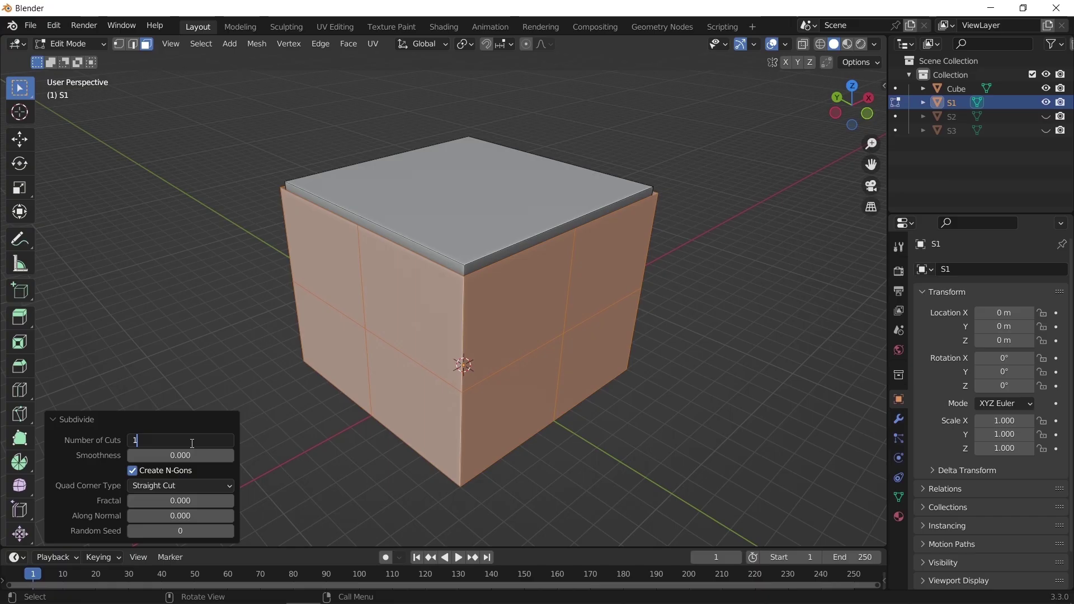
{"action": "key", "text": "Return"}
{"action": "mouse_move", "coordinate": [552, 357]}
{"action": "middle_mouse_down"}
{"action": "mouse_move", "coordinate": [543, 380]}
{"action": "mouse_move", "coordinate": [454, 364]}
{"action": "mouse_move", "coordinate": [552, 352]}
{"action": "middle_mouse_up"}
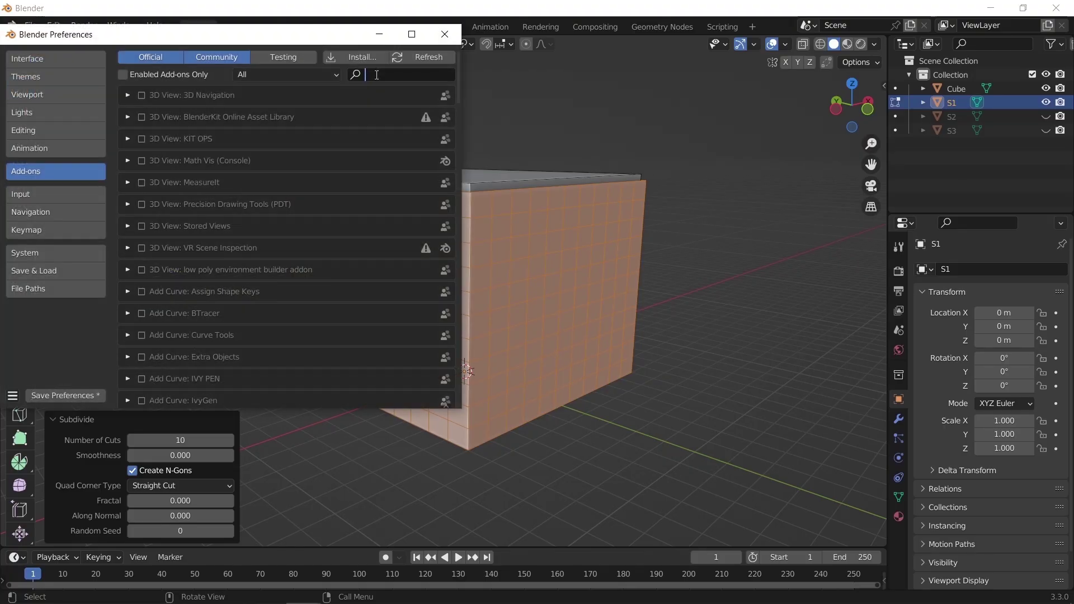
Find and enable the Mesh: Tissue add-on, expand its details, and close the preferences
{"action": "left_click", "coordinate": [397, 74]}
{"action": "type", "text": "tiss"}
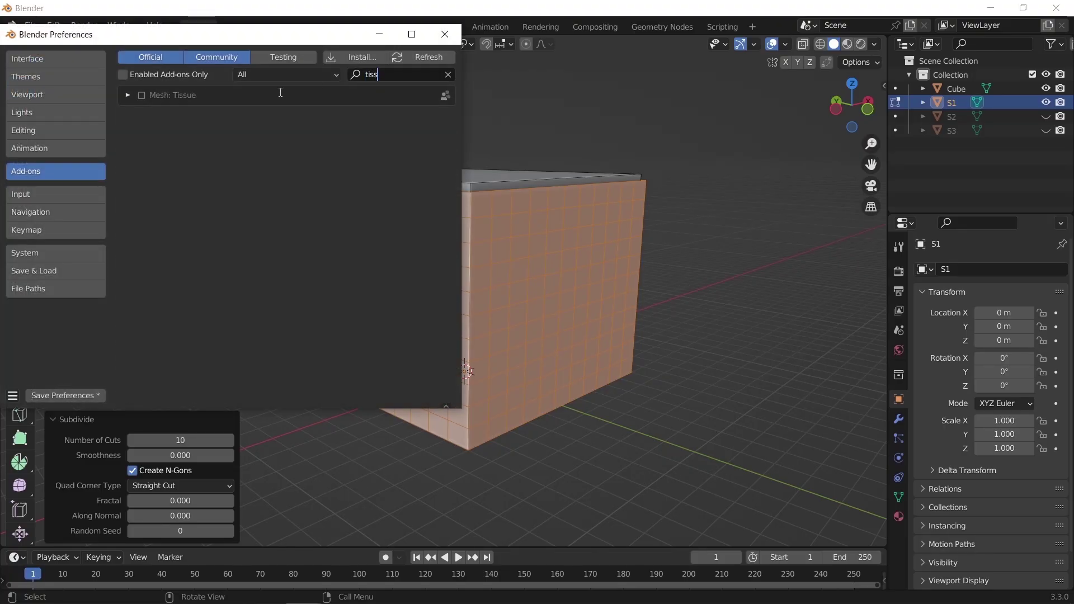
{"action": "left_click", "coordinate": [141, 94]}
{"action": "left_click", "coordinate": [129, 95]}
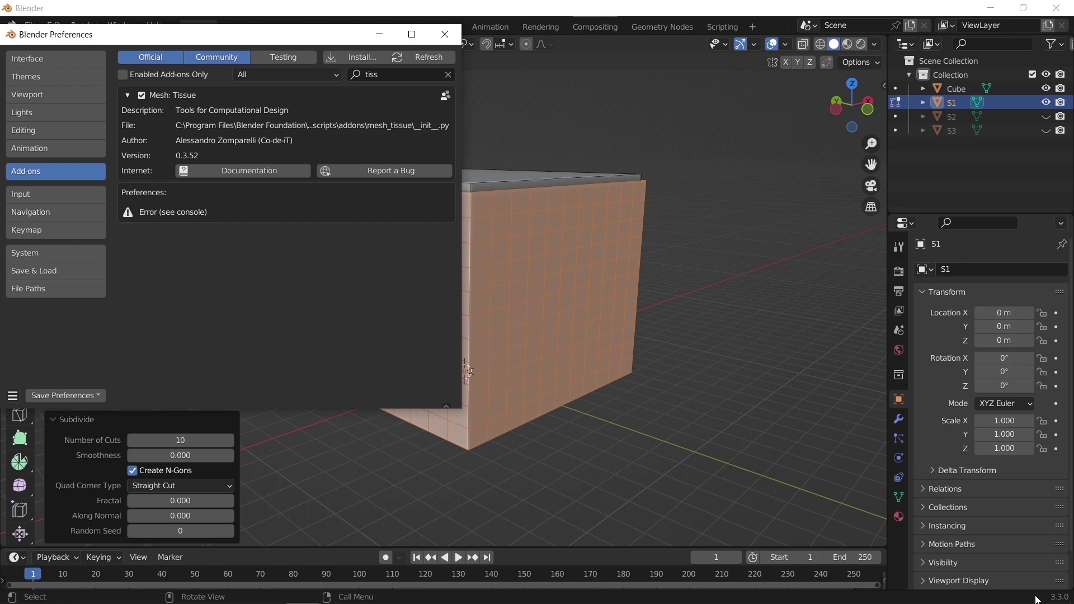
{"action": "left_click", "coordinate": [445, 34]}
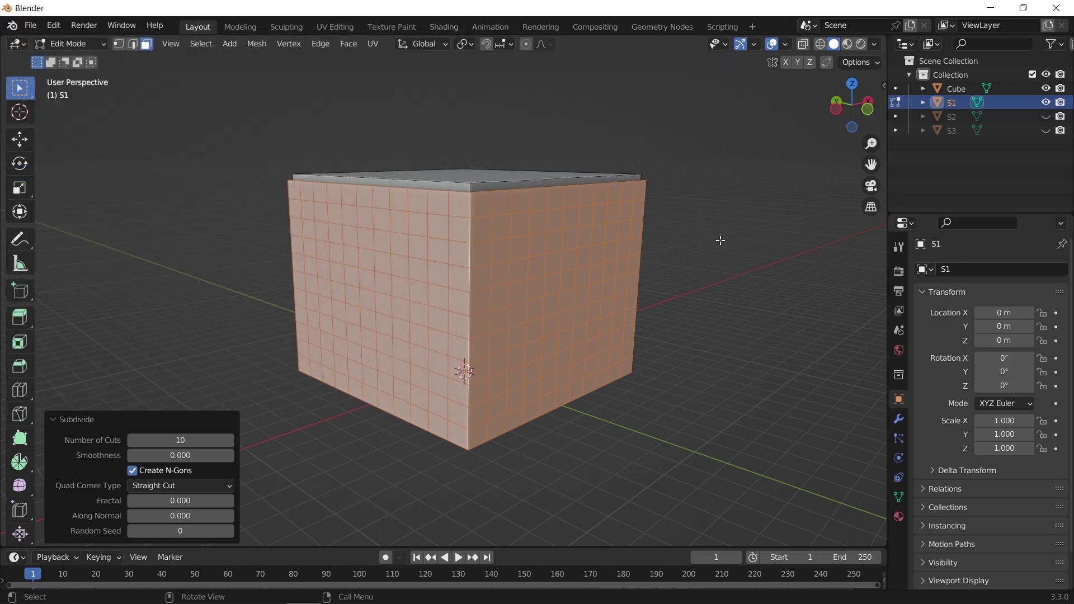
Show the Tissue tools beside the viewport and return S1 to Object Mode
{"action": "key", "text": "n"}
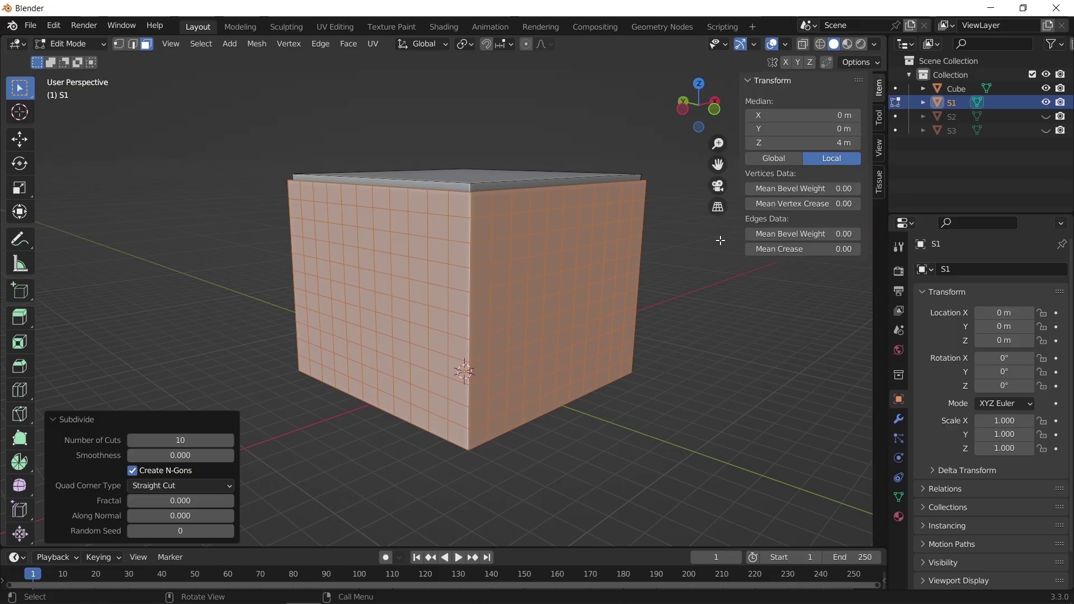
{"action": "left_click", "coordinate": [877, 187]}
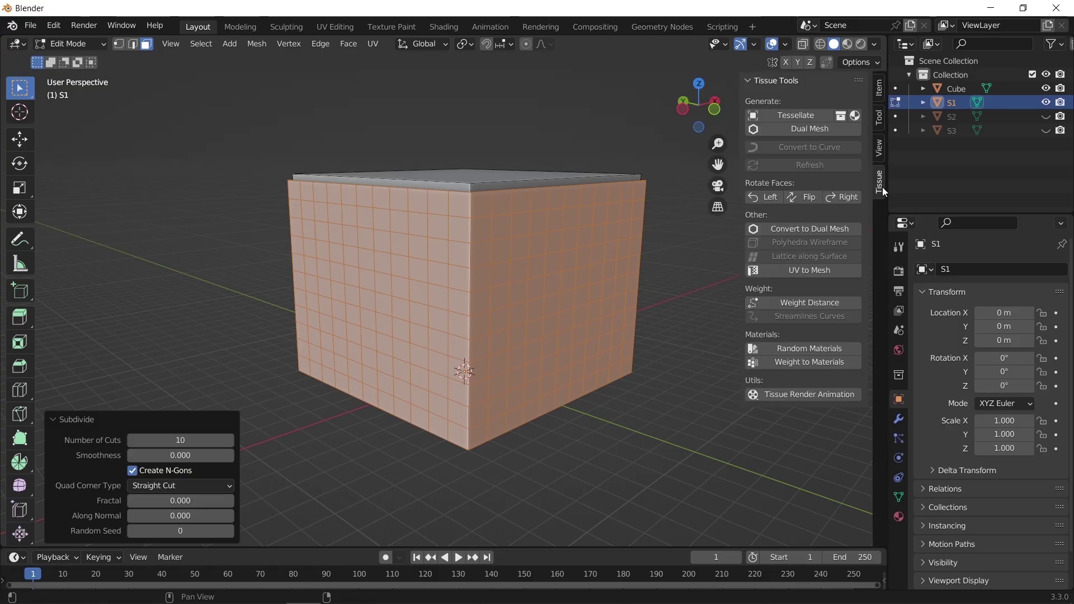
{"action": "middle_click_drag", "start_coordinate": [643, 372], "coordinate": [544, 314]}
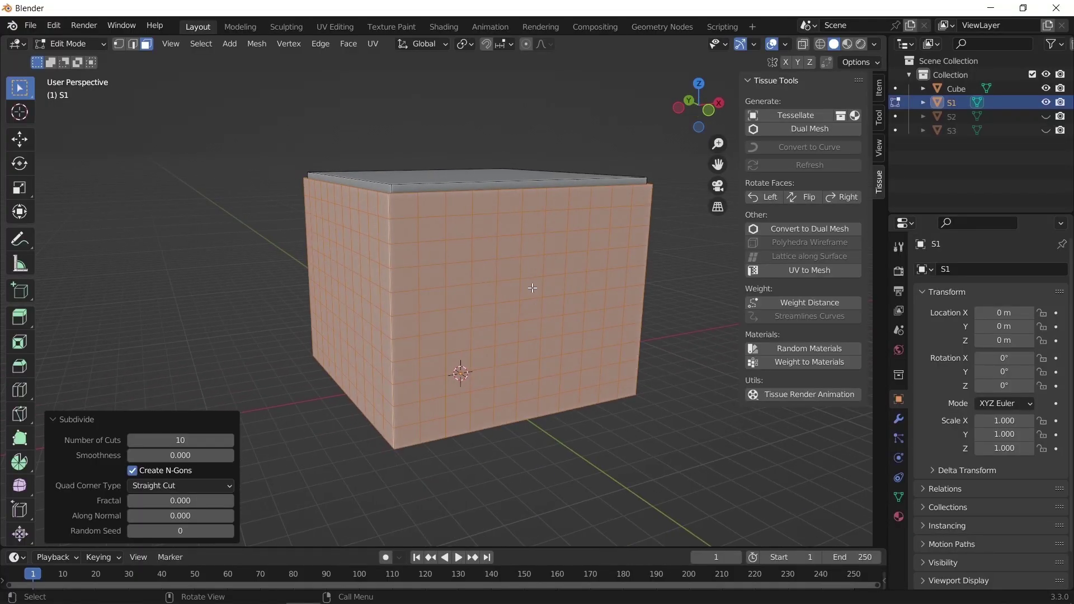
{"action": "key", "text": "Tab"}
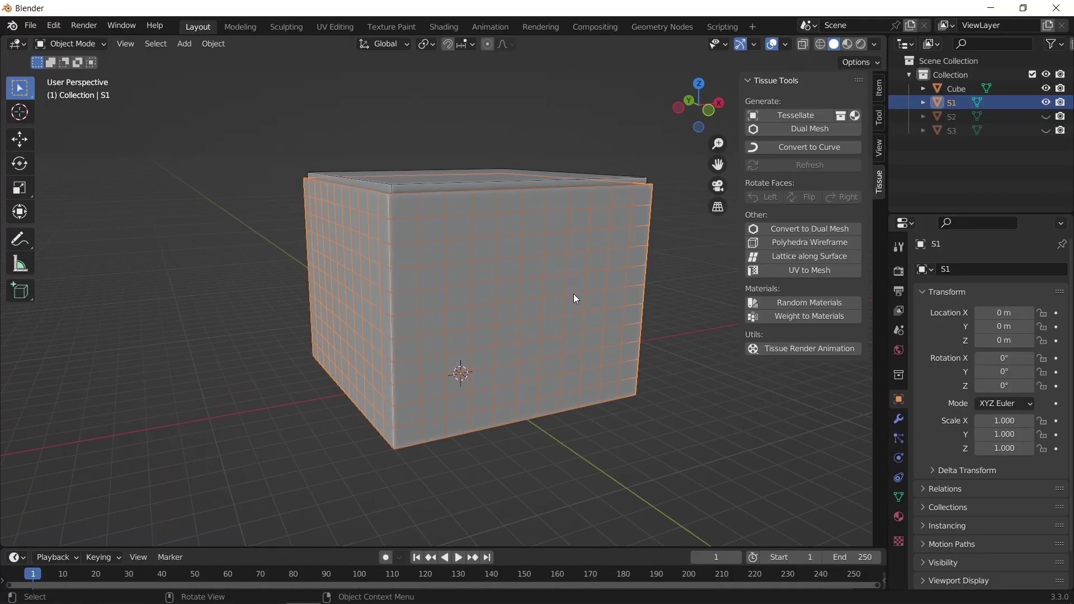
Generate a dual mesh from S1 with Quad Faces as the source faces and modifiers applied
{"action": "left_click", "coordinate": [800, 128]}
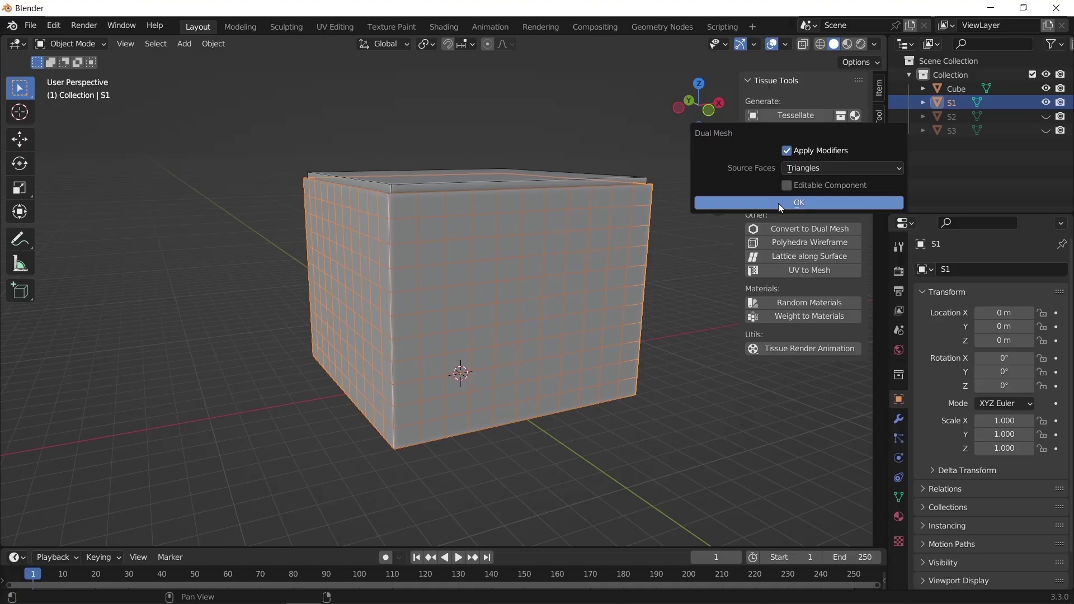
{"action": "left_click", "coordinate": [801, 169]}
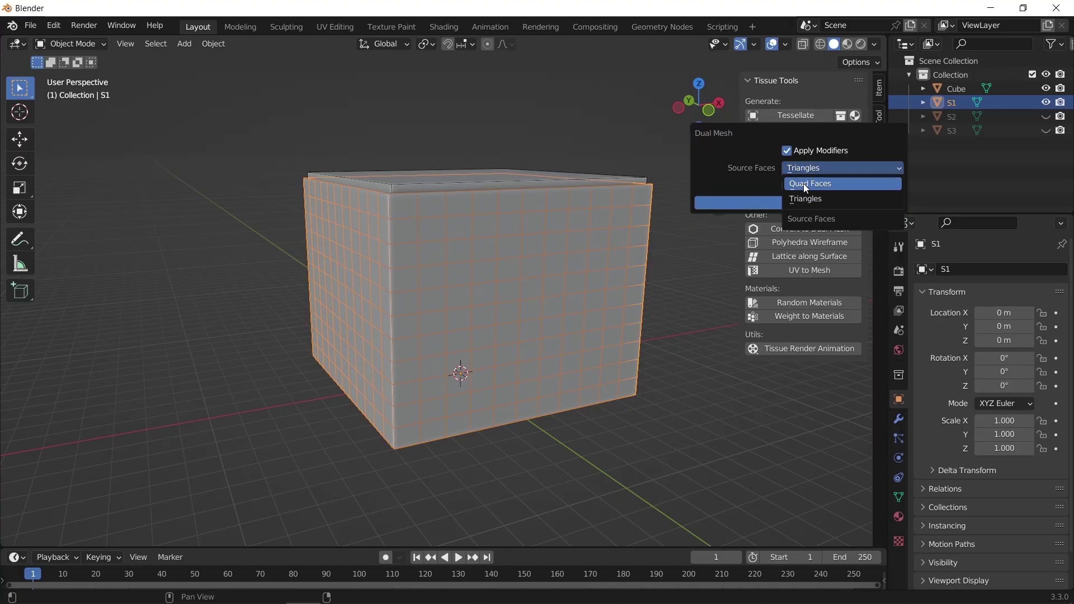
{"action": "left_click", "coordinate": [804, 185]}
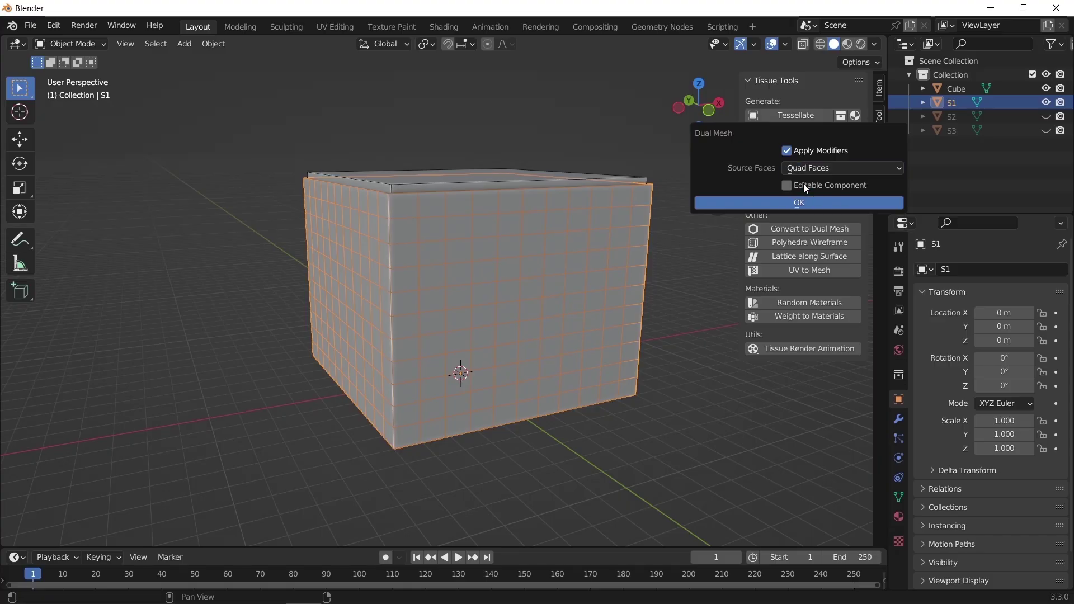
{"action": "left_click", "coordinate": [776, 205]}
{"action": "middle_click_drag", "start_coordinate": [452, 302], "coordinate": [569, 320]}
{"action": "scroll", "coordinate": [583, 320], "scroll_direction": "up", "scroll_amount": 1}
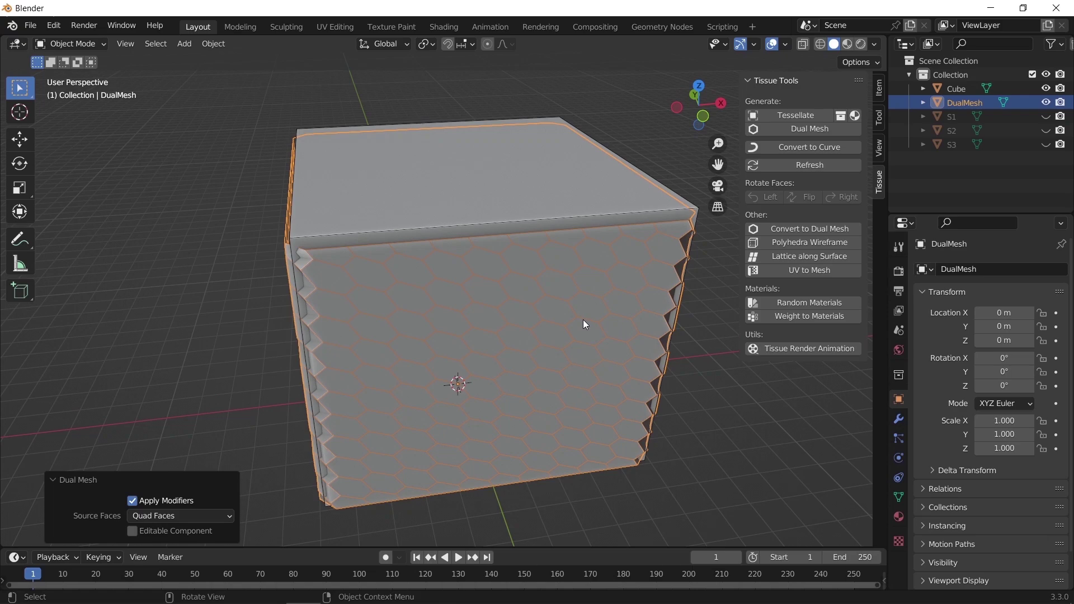
Scale the inner Cube to about 0.977 in X and Y only, keeping its height
{"action": "left_click", "coordinate": [512, 210]}
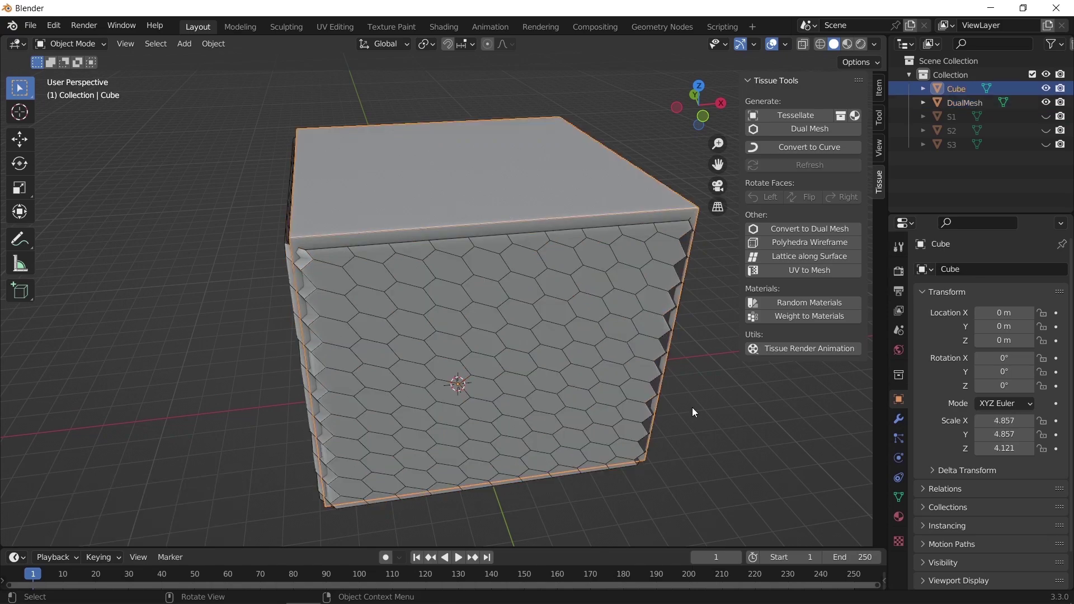
{"action": "key", "text": "s"}
{"action": "key", "text": "shift+z"}
{"action": "left_click", "coordinate": [652, 393]}
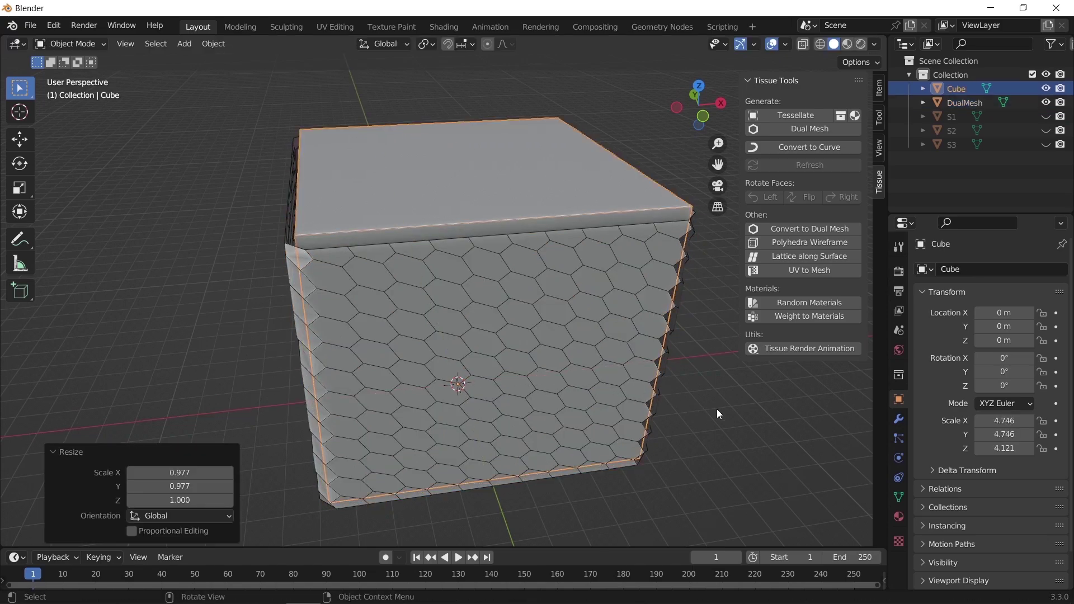
{"action": "left_click", "coordinate": [719, 409]}
{"action": "middle_click_drag", "start_coordinate": [723, 409], "coordinate": [753, 386]}
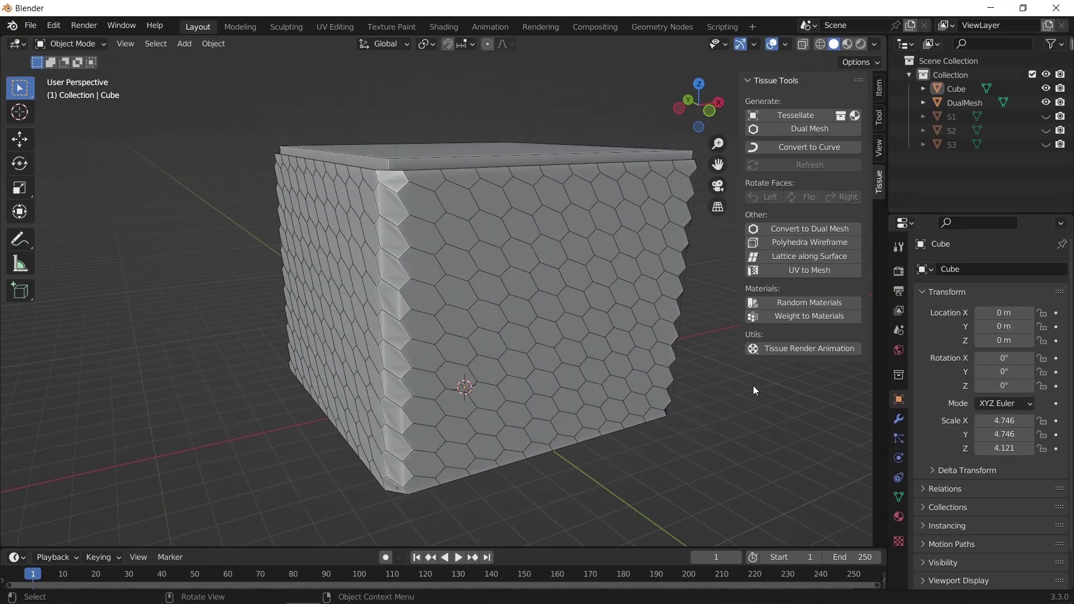
Delete the quad-based dual mesh and reselect the subdivided S1 mesh
{"action": "left_click", "coordinate": [660, 359]}
{"action": "key", "text": "Delete"}
{"action": "left_click", "coordinate": [543, 284]}
Poke all faces of S1 in Edit Mode, then return to Object Mode and deselect it
{"action": "key", "text": "Tab"}
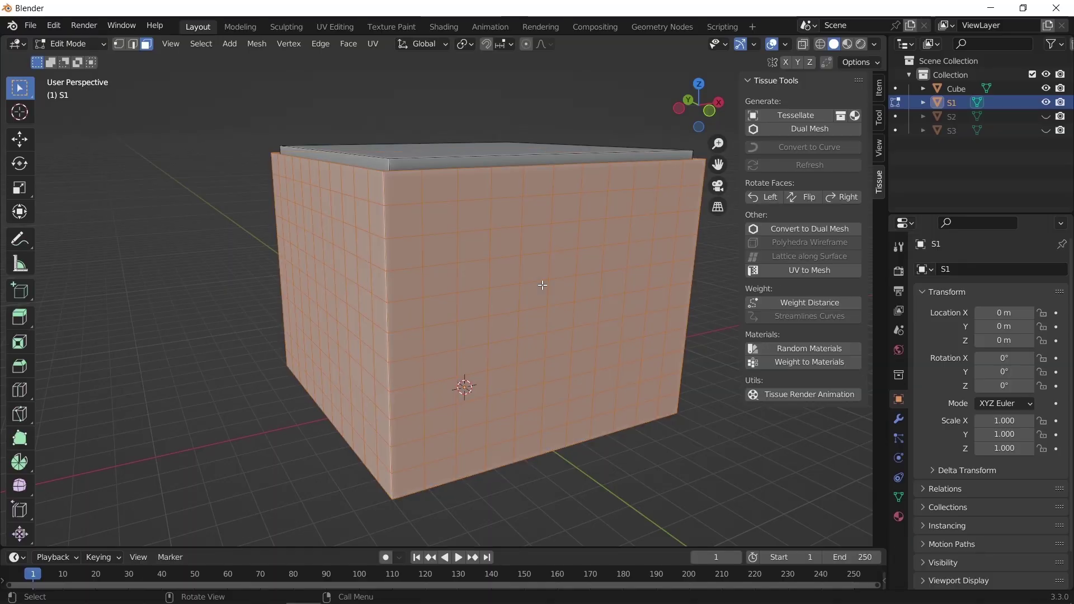
{"action": "right_click", "coordinate": [520, 270]}
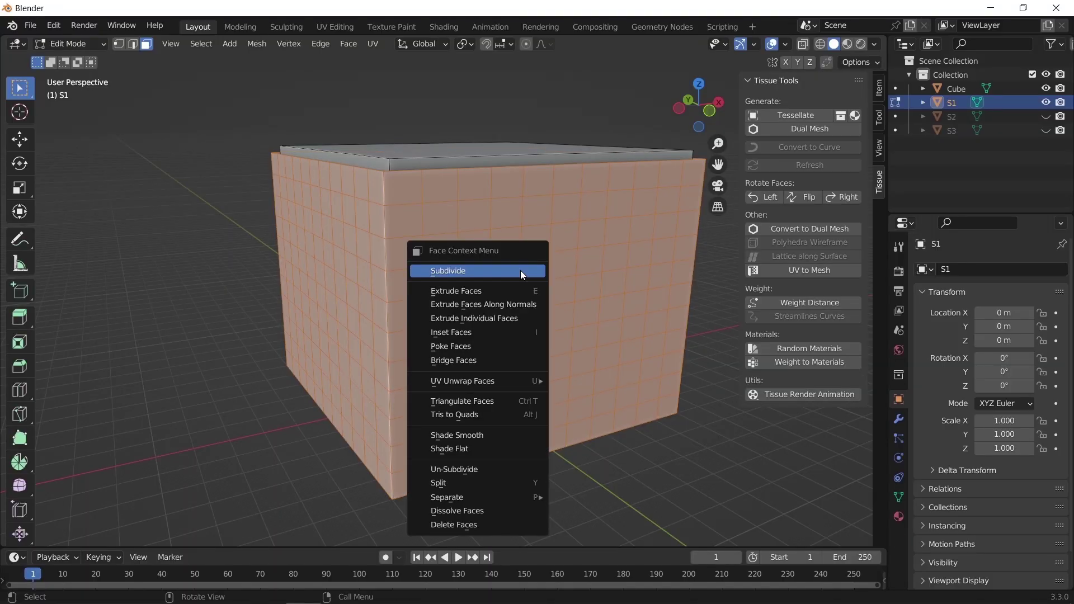
{"action": "left_click", "coordinate": [490, 346]}
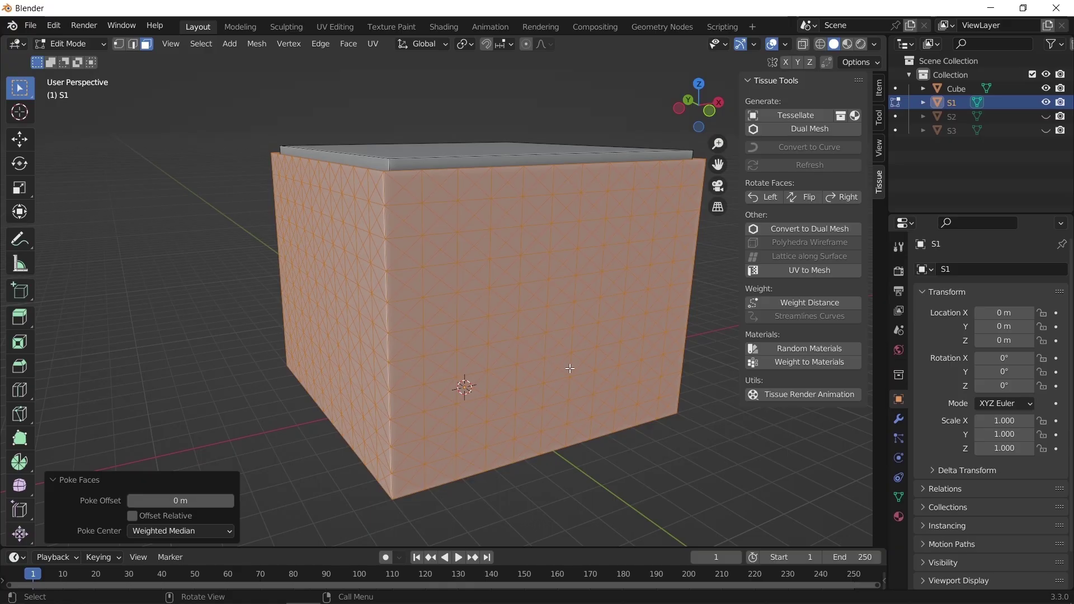
{"action": "key", "text": "Tab"}
{"action": "left_click", "coordinate": [645, 457]}
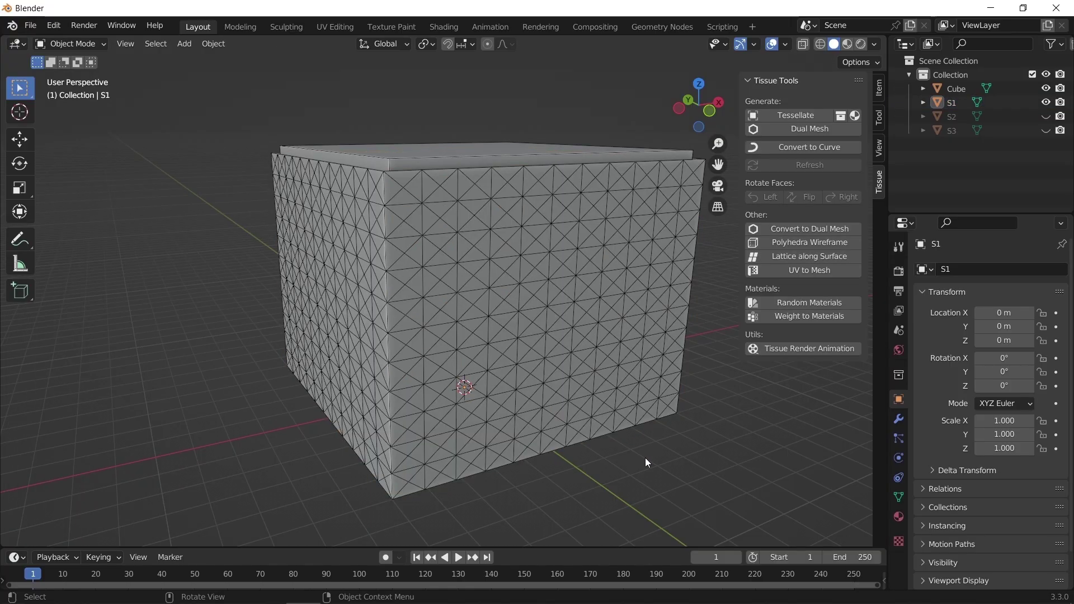
Generate a dual mesh from the poked S1 with Triangles as the source faces
{"action": "left_click", "coordinate": [628, 329]}
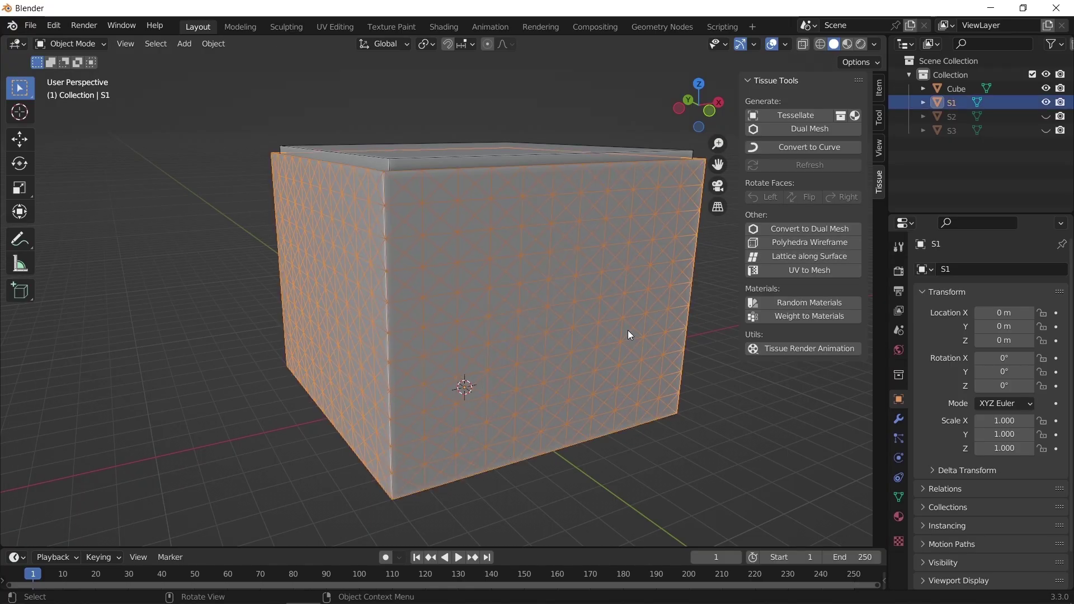
{"action": "left_click", "coordinate": [795, 130]}
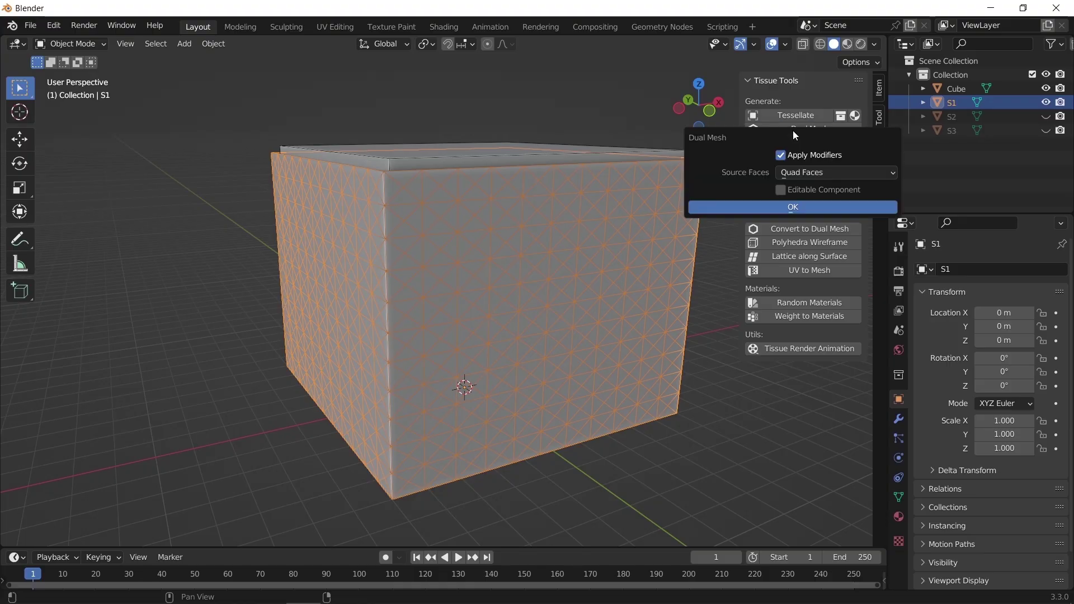
{"action": "left_click", "coordinate": [803, 173]}
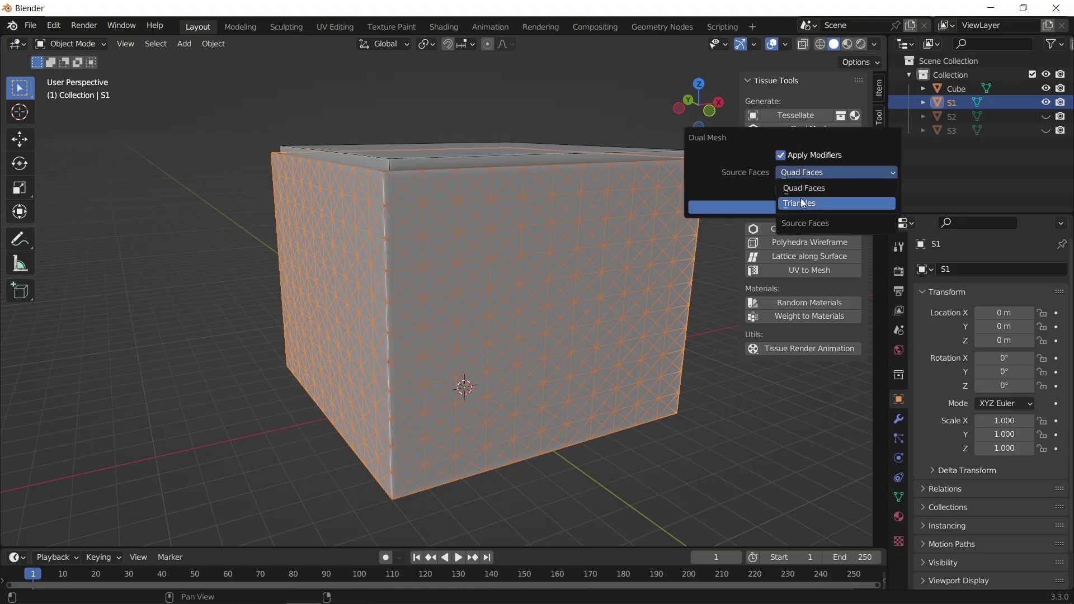
{"action": "left_click", "coordinate": [800, 201]}
{"action": "left_click", "coordinate": [801, 202]}
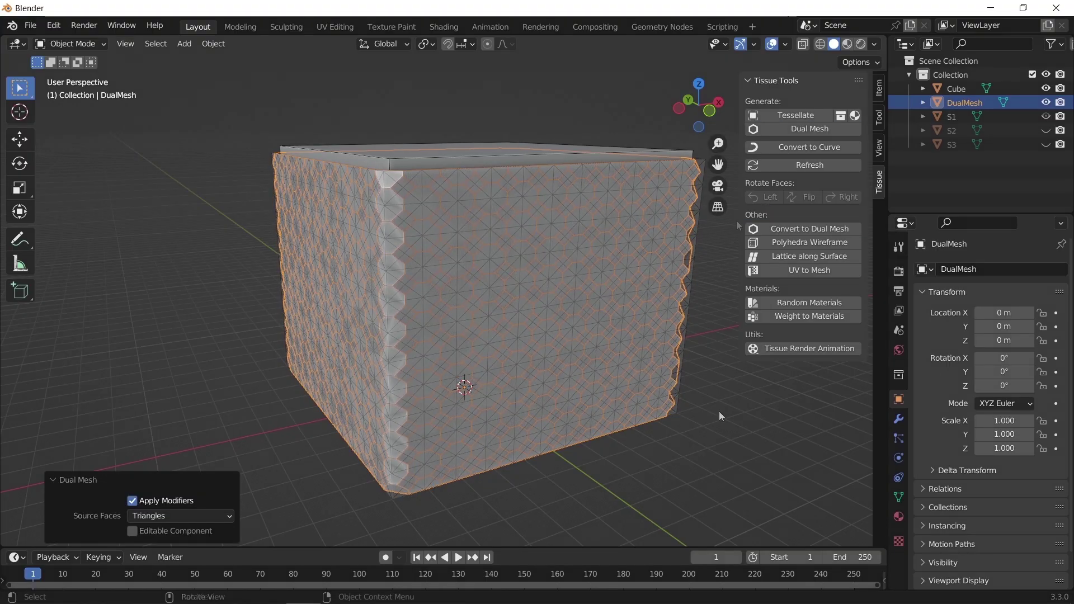
Select every face of the new dual mesh and apply the object's scale in Object Mode
{"action": "left_click", "coordinate": [606, 329]}
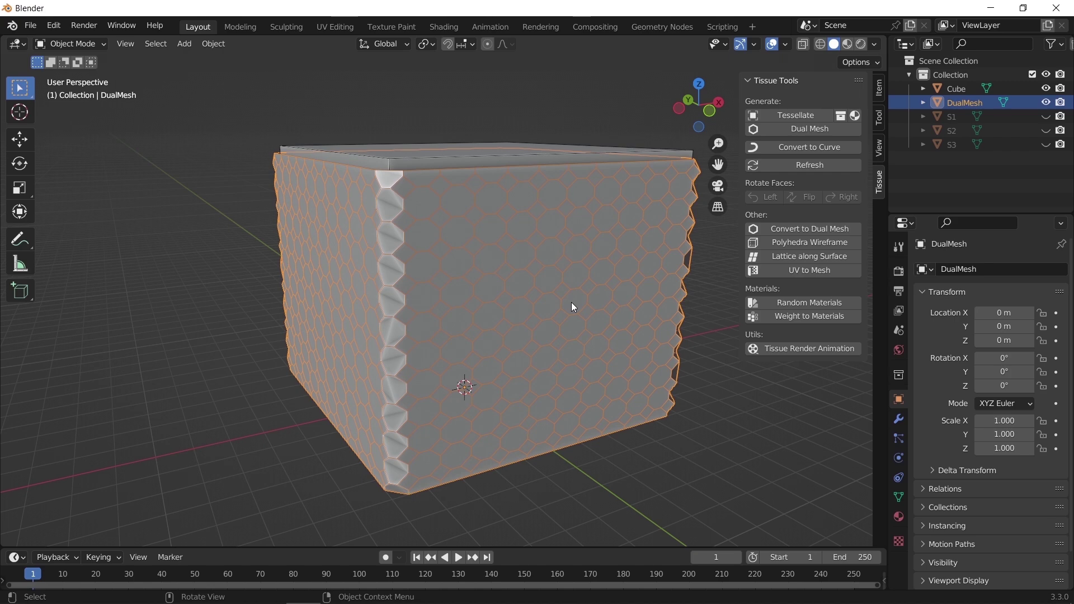
{"action": "key", "text": "Tab"}
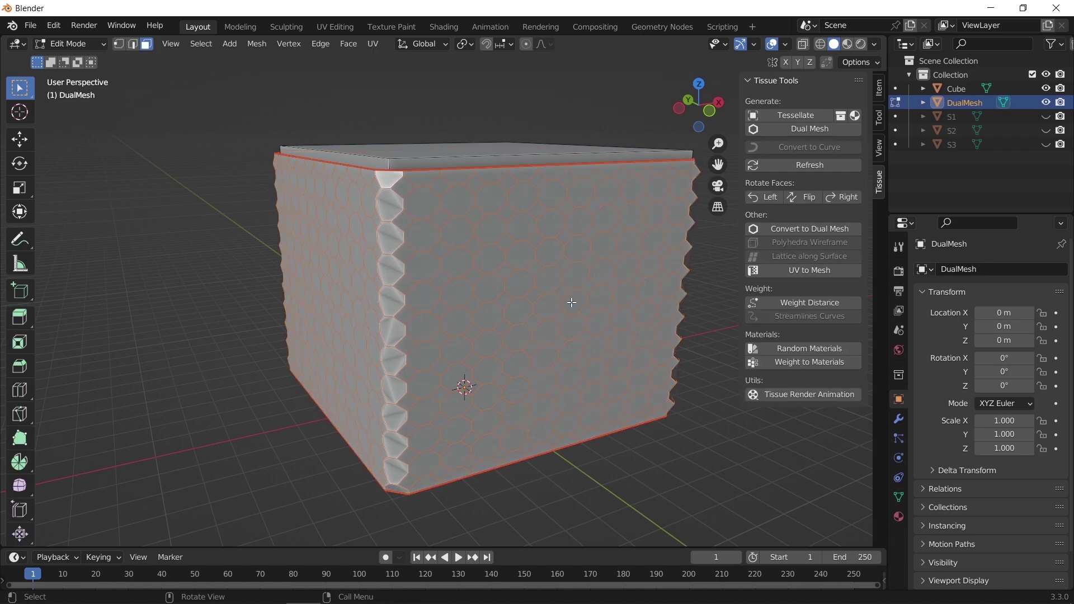
{"action": "key", "text": "a"}
{"action": "scroll", "coordinate": [587, 336], "scroll_direction": "up", "scroll_amount": 5}
{"action": "key", "text": "Tab"}
{"action": "key", "text": "ctrl+a"}
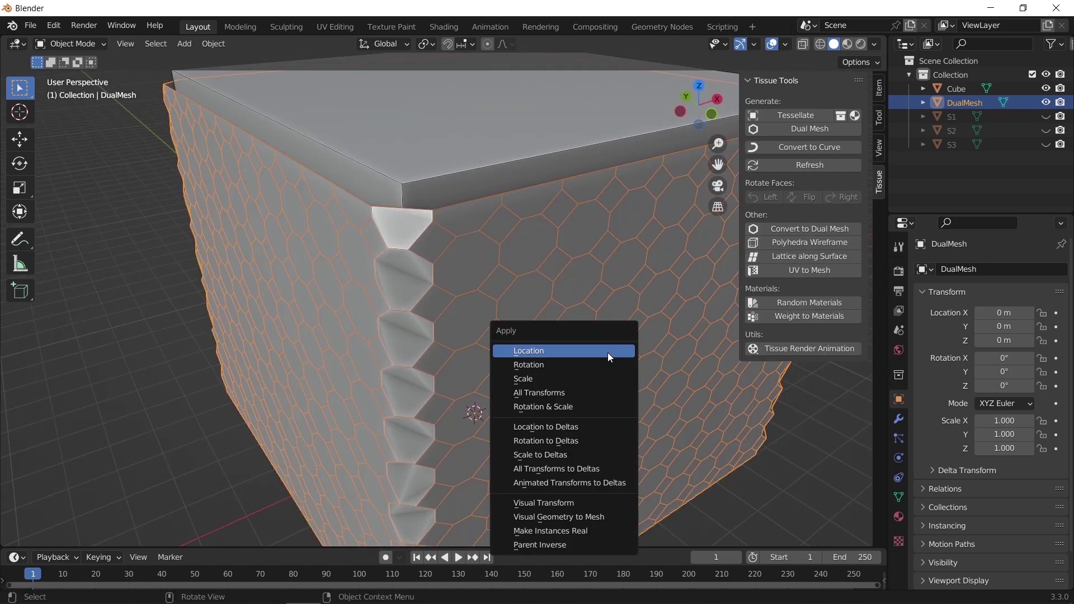
{"action": "left_click", "coordinate": [590, 383]}
Inset all faces of the dual mesh individually with a thickness of about 0.0093 m
{"action": "key", "text": "Tab"}
{"action": "key", "text": "i"}
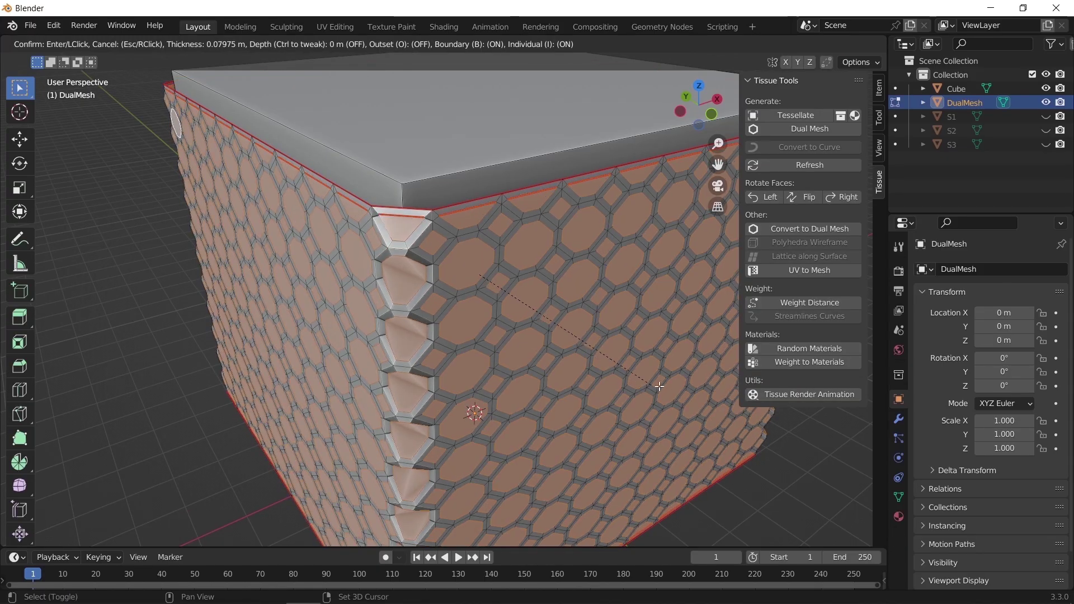
{"action": "left_click", "coordinate": [680, 396]}
Set the transform pivot to Individual Origins and scale the inset faces to about 0.786
{"action": "left_click", "coordinate": [466, 44]}
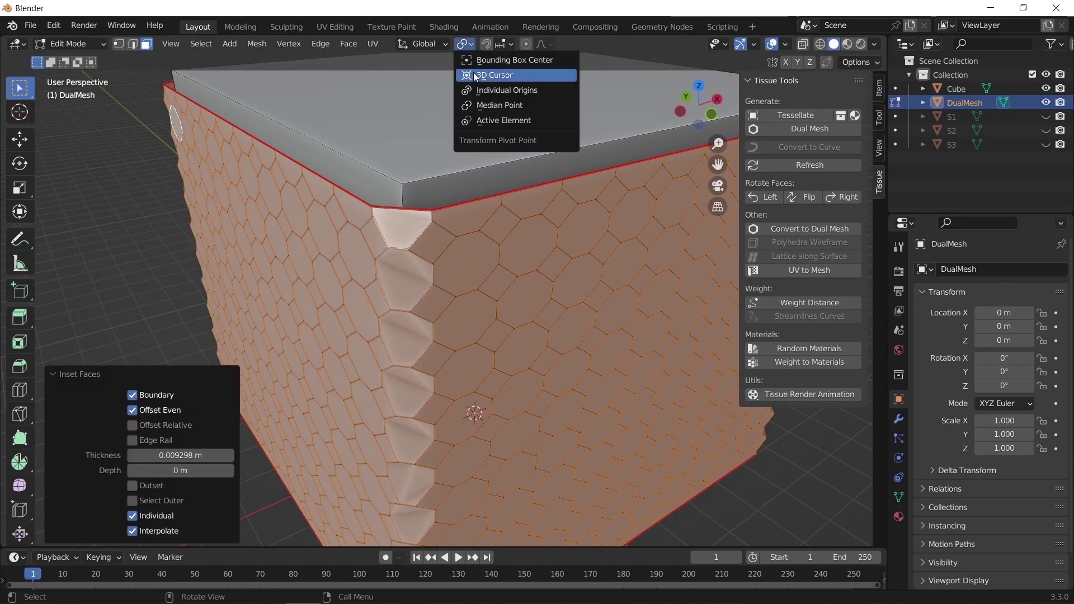
{"action": "key", "text": "s"}
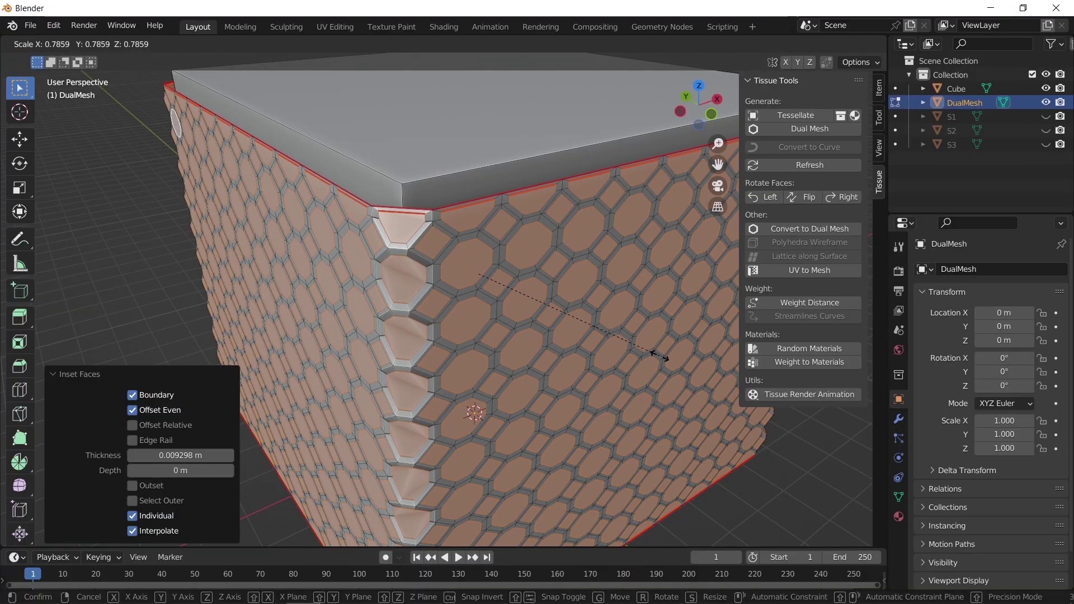
{"action": "left_click", "coordinate": [659, 356]}
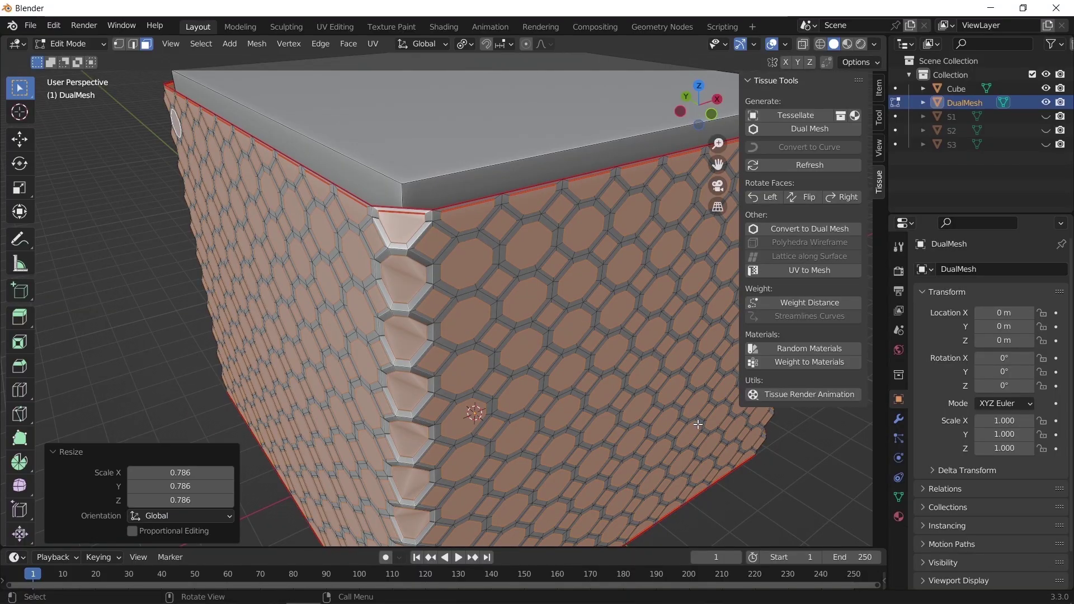
Extrude the selected dual mesh faces about 0.052 m inward and inset them individually by about 0.011 m
{"action": "key", "text": "e"}
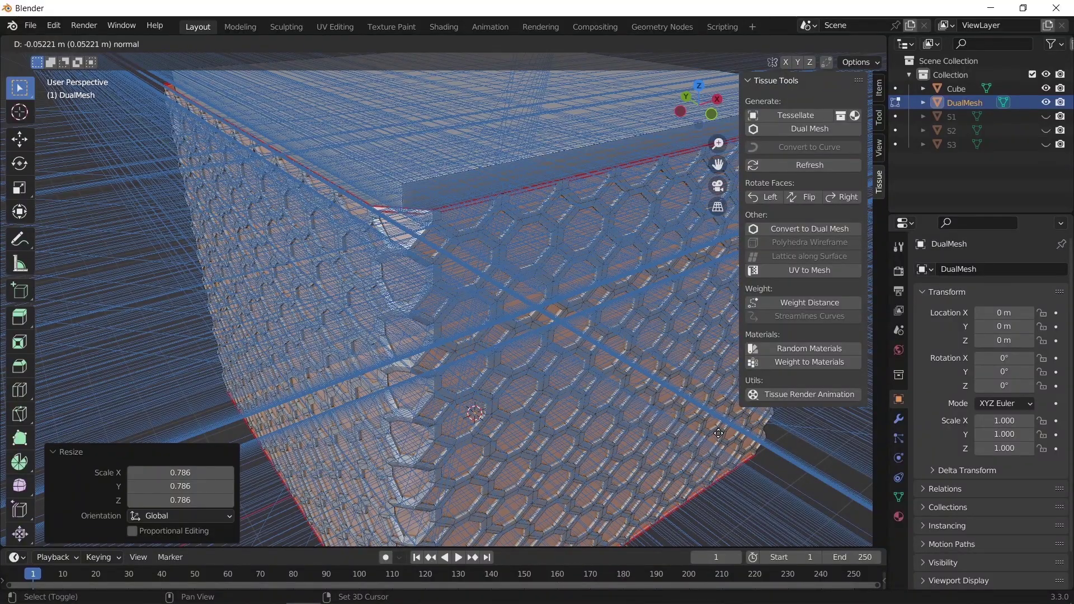
{"action": "left_click", "coordinate": [719, 433]}
{"action": "key", "text": "i"}
{"action": "left_click", "coordinate": [720, 434]}
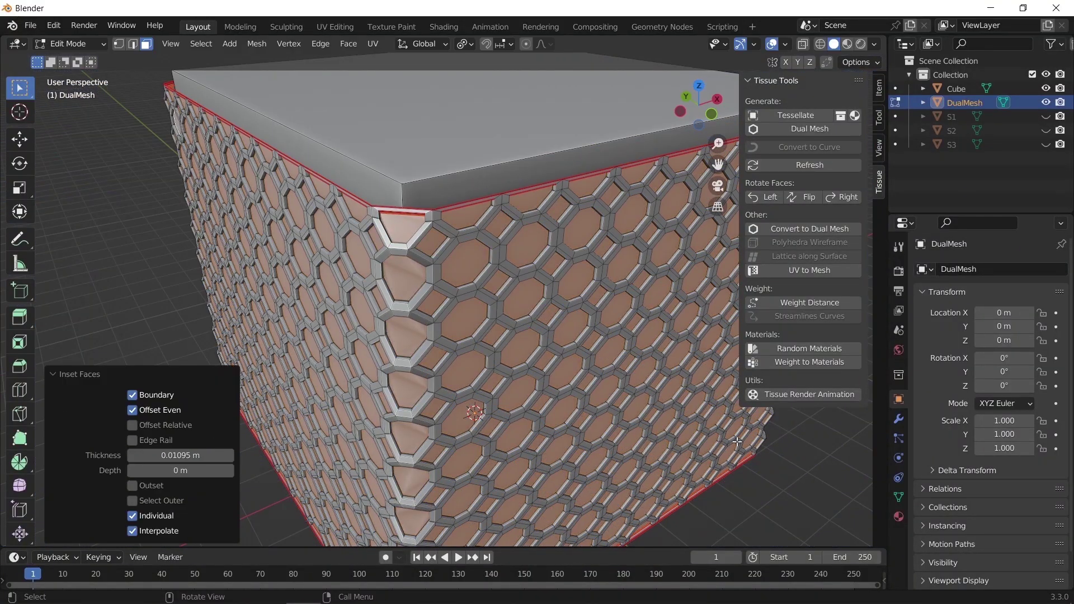
Scale the inset faces to about 0.858 and extrude them inward along their normals
{"action": "key", "text": "s"}
{"action": "left_click", "coordinate": [704, 432]}
{"action": "key", "text": "e"}
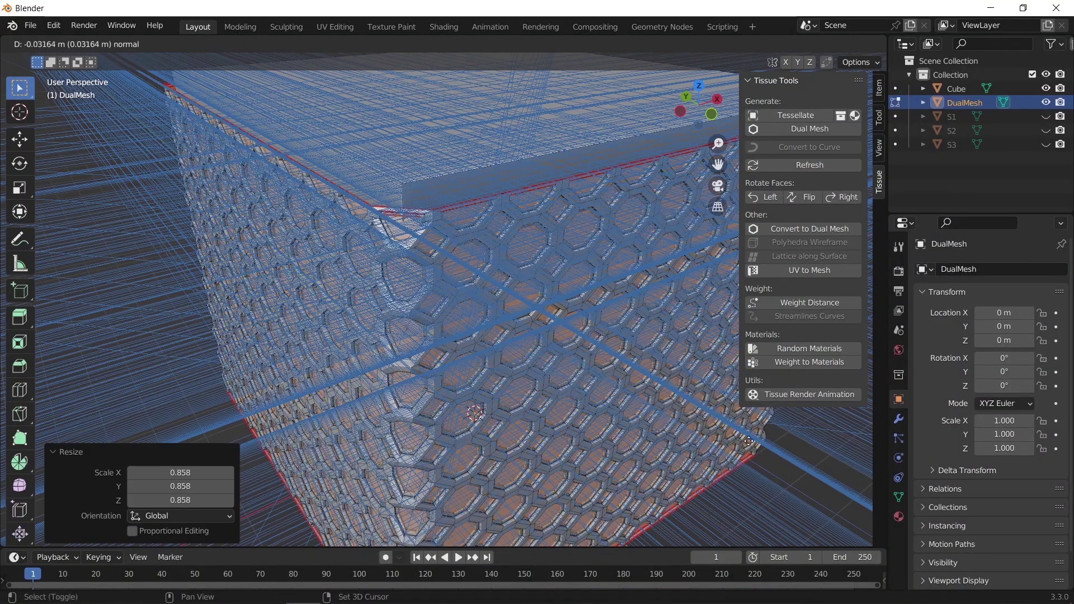
{"action": "left_click", "coordinate": [778, 449]}
Delete the selected inner faces to open the cells, and return to Object Mode
{"action": "key", "text": "x"}
{"action": "left_click", "coordinate": [641, 386]}
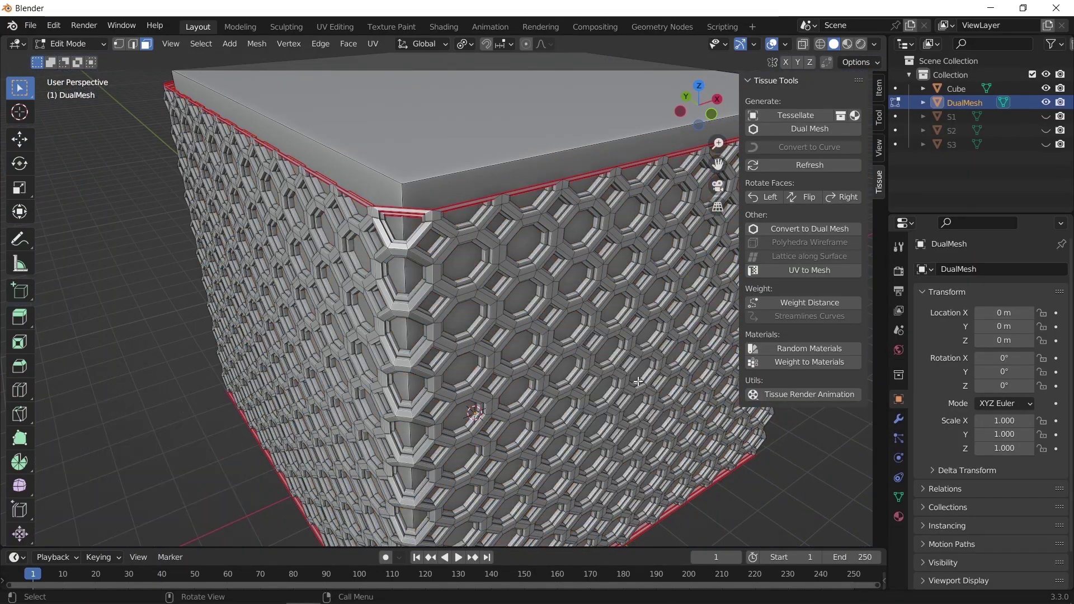
{"action": "key", "text": "Tab"}
Examine the depth and profile of the shell's openings up close and the pattern over the whole cube
{"action": "scroll", "coordinate": [585, 386], "scroll_direction": "down", "scroll_amount": 6}
{"action": "middle_click_drag", "start_coordinate": [585, 385], "coordinate": [661, 285]}
{"action": "left_click", "coordinate": [662, 284]}
{"action": "middle_click_drag", "start_coordinate": [653, 234], "coordinate": [662, 268]}
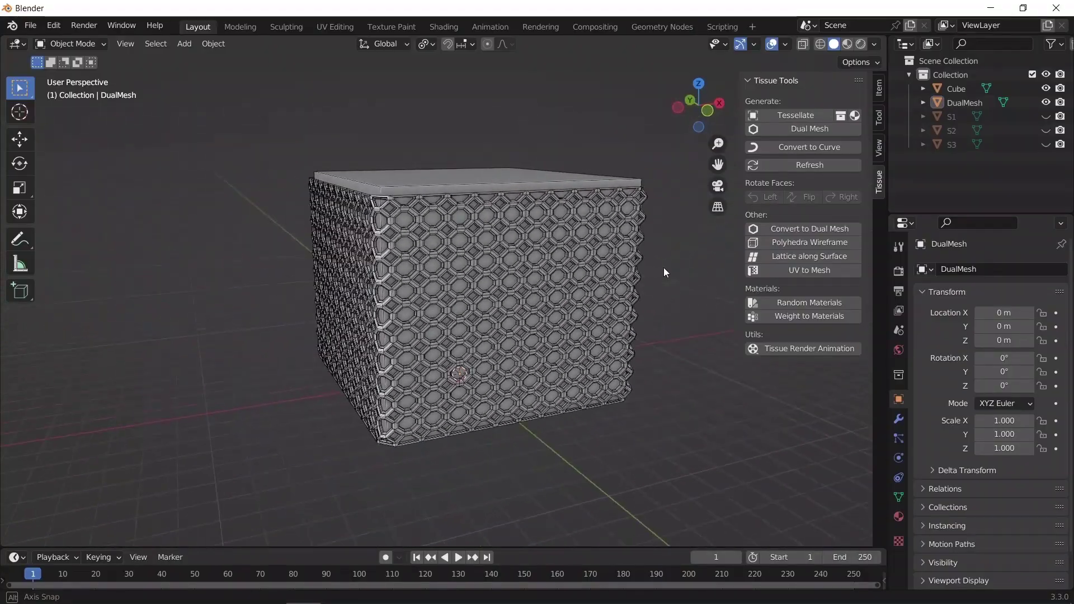
{"action": "scroll", "coordinate": [668, 266], "scroll_direction": "up", "scroll_amount": 6}
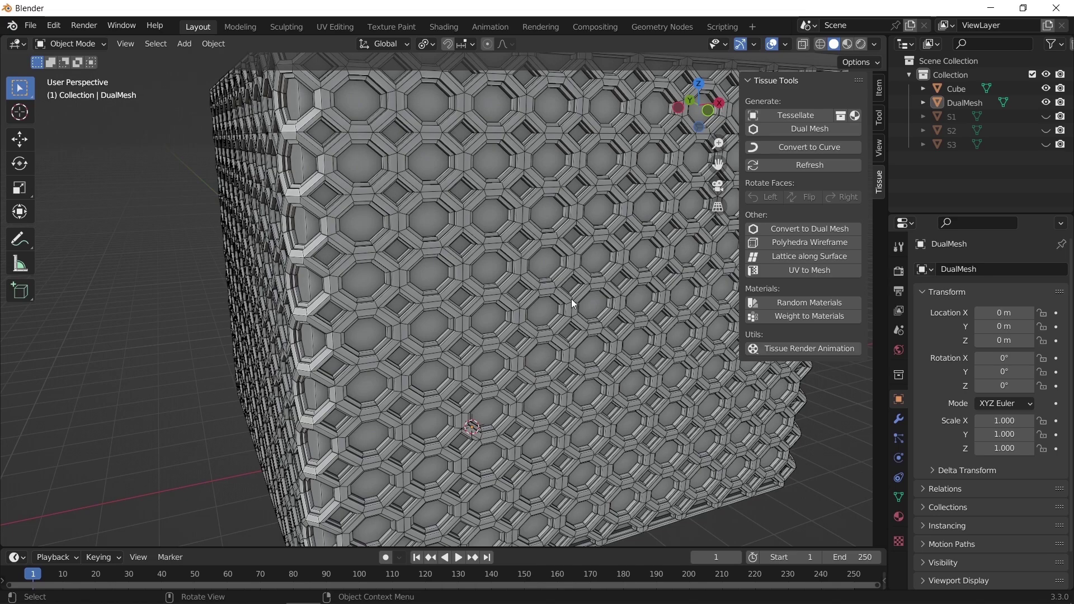
{"action": "scroll", "coordinate": [572, 299], "scroll_direction": "down", "scroll_amount": 6}
{"action": "middle_click_drag", "start_coordinate": [463, 370], "coordinate": [488, 378]}
{"action": "scroll", "coordinate": [495, 302], "scroll_direction": "up", "scroll_amount": 5}
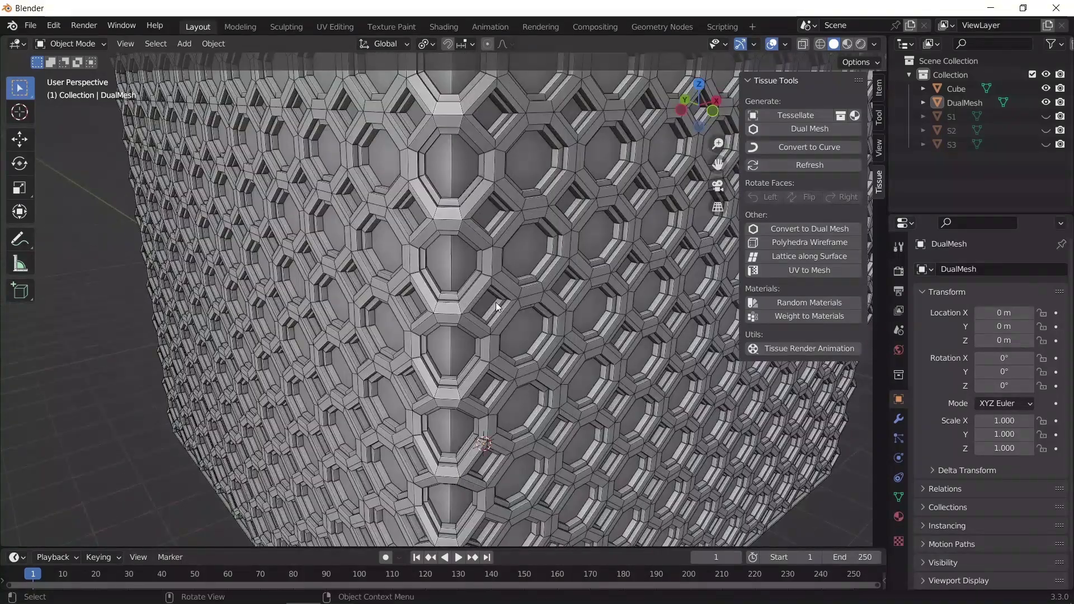
{"action": "scroll", "coordinate": [497, 303], "scroll_direction": "up", "scroll_amount": 2}
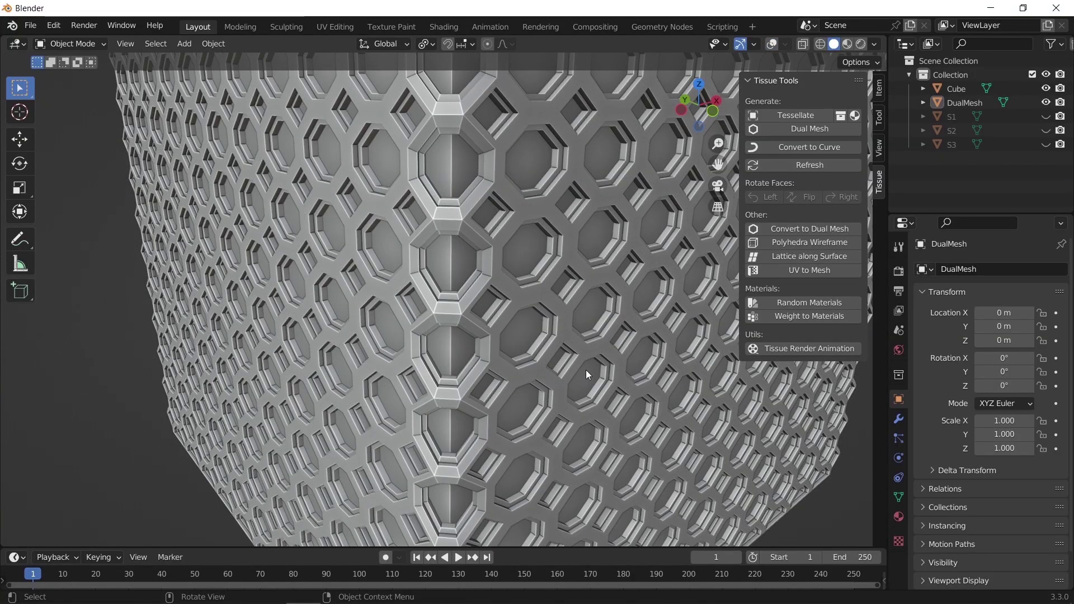
{"action": "scroll", "coordinate": [586, 370], "scroll_direction": "down", "scroll_amount": 8}
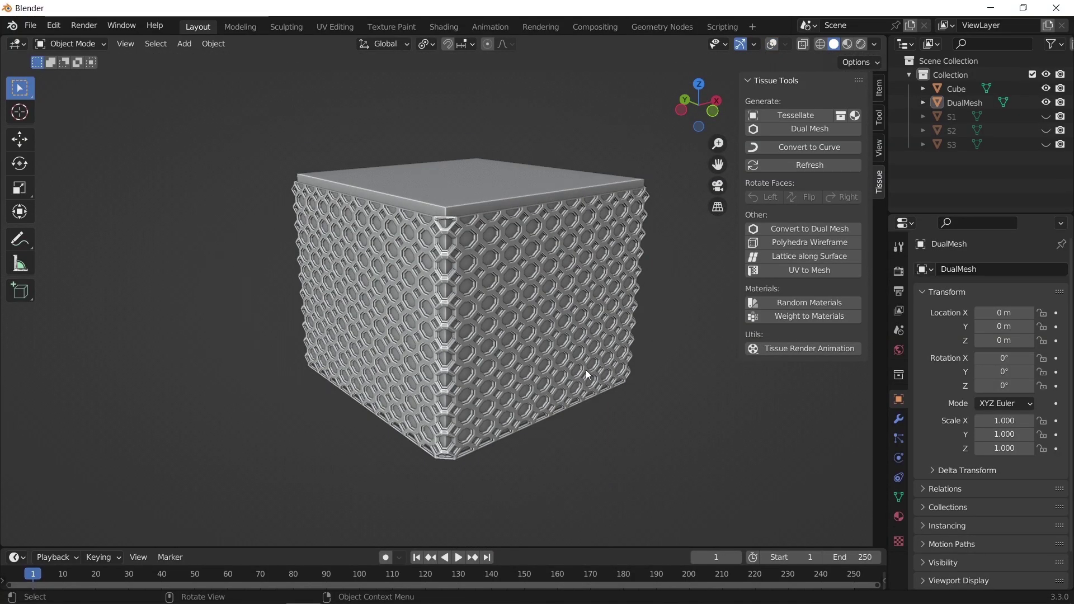
Turn the viewport overlays back on, hide DualMesh, S1 and Cube, and show only S2 framed in view
{"action": "left_click", "coordinate": [772, 44]}
{"action": "left_click", "coordinate": [1047, 117]}
{"action": "left_click", "coordinate": [952, 117]}
{"action": "left_click", "coordinate": [1047, 103]}
{"action": "left_click", "coordinate": [1046, 117]}
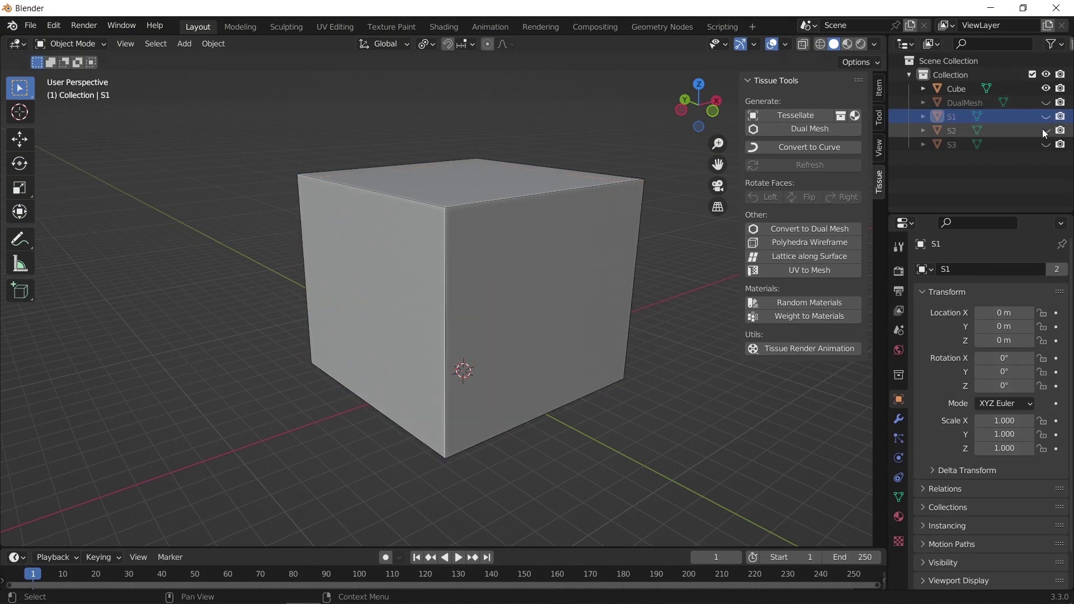
{"action": "left_click", "coordinate": [1045, 130]}
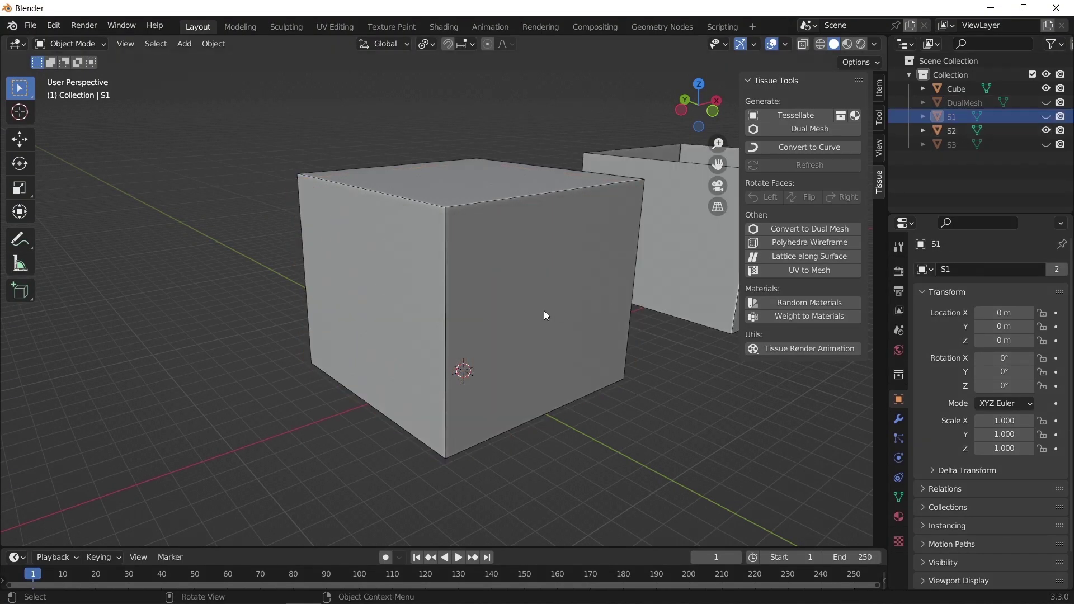
{"action": "left_click", "coordinate": [1047, 88]}
{"action": "left_click", "coordinate": [594, 256]}
{"action": "key", "text": "Home"}
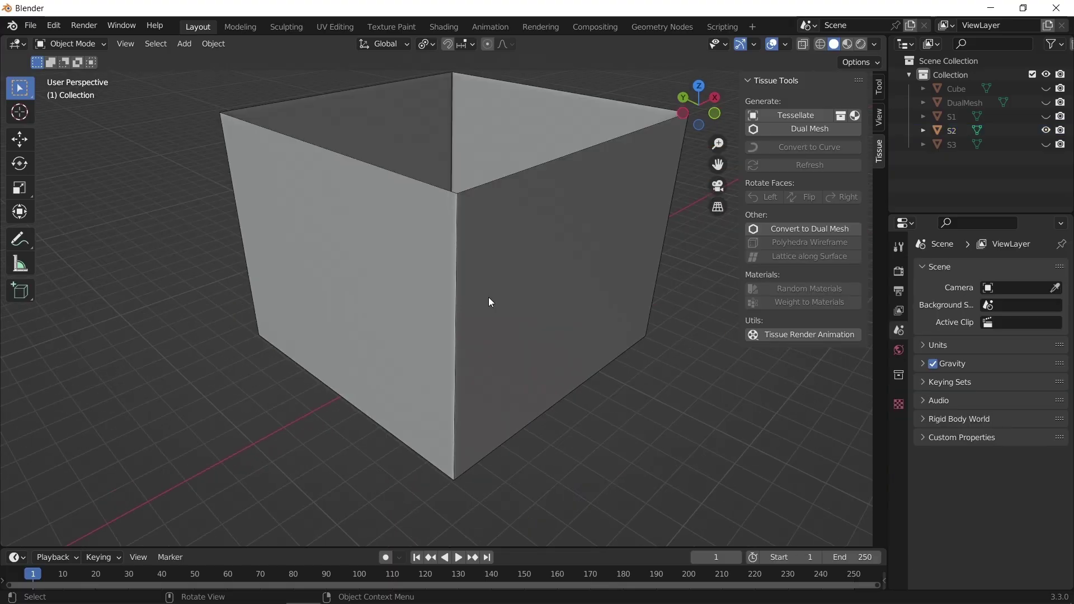
Add a torus mesh at the world origin with a 1 m major radius and 0.25 m minor radius
{"action": "key", "text": "shift+a"}
{"action": "mouse_move", "coordinate": [489, 297]}
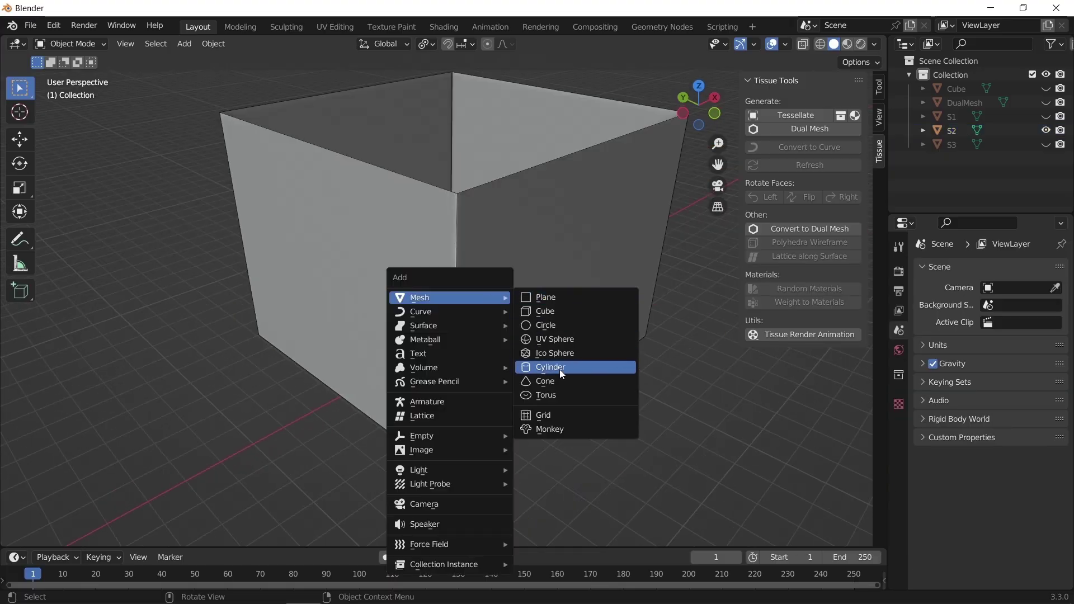
{"action": "left_click", "coordinate": [557, 391]}
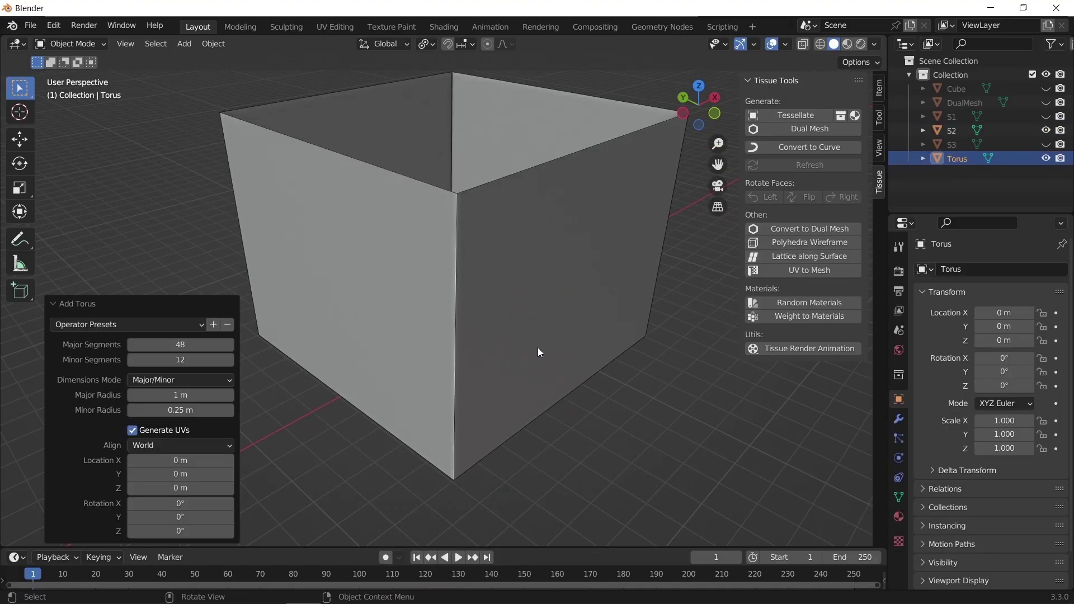
{"action": "scroll", "coordinate": [504, 370], "scroll_direction": "down", "scroll_amount": 3}
{"action": "scroll", "coordinate": [435, 409], "scroll_direction": "up", "scroll_amount": 6}
{"action": "scroll", "coordinate": [617, 281], "scroll_direction": "up", "scroll_amount": 2}
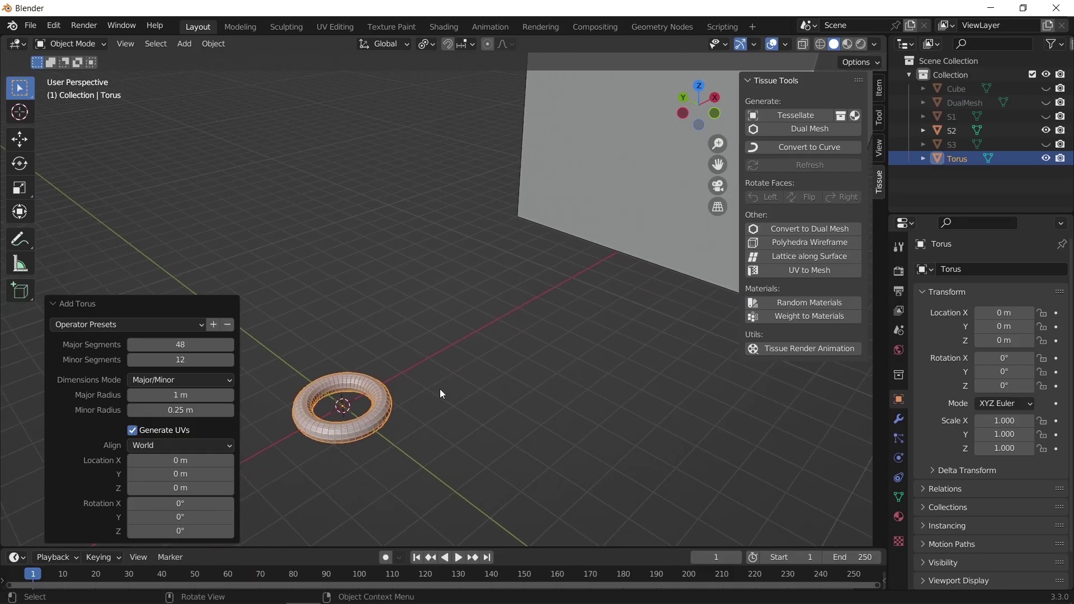
{"action": "scroll", "coordinate": [441, 386], "scroll_direction": "up", "scroll_amount": 3}
{"action": "middle_click_drag", "start_coordinate": [441, 385], "coordinate": [458, 362], "text": "shift"}
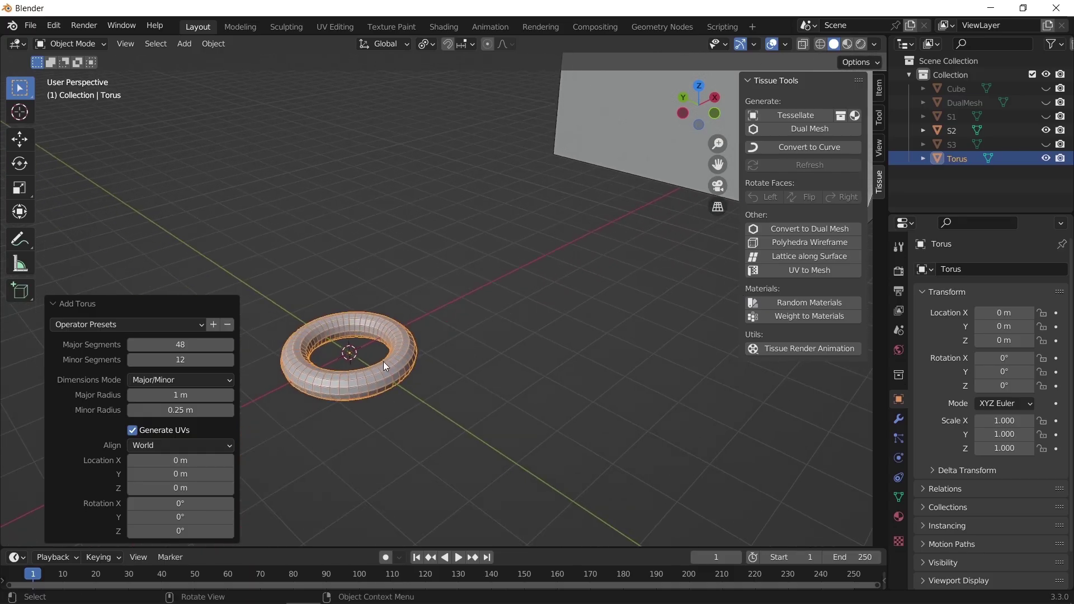
{"action": "left_click", "coordinate": [420, 408]}
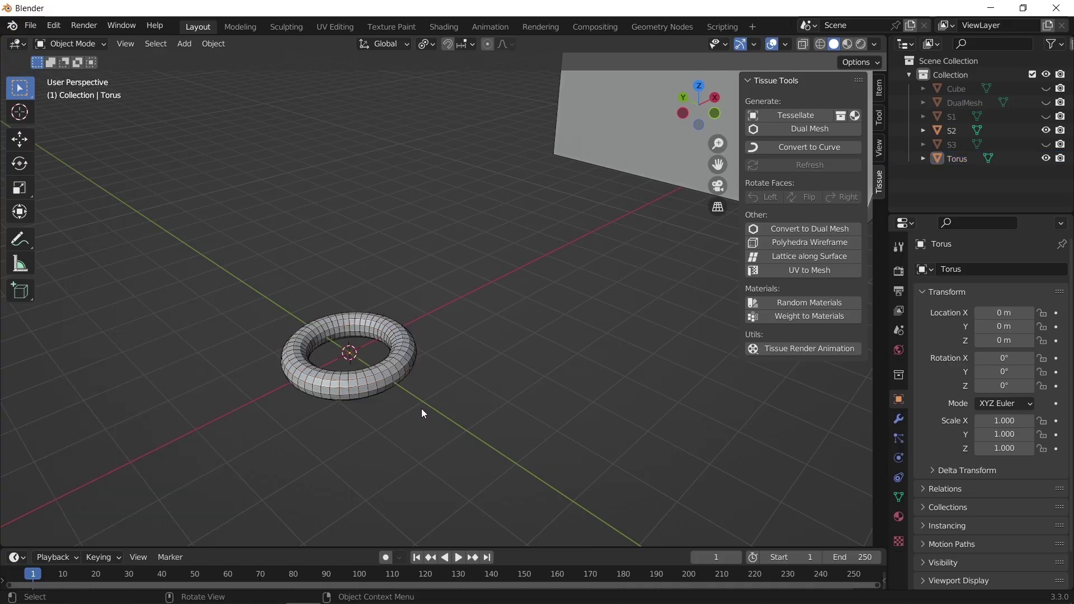
Move the torus along the X axis to about 6.5 m, close to S2
{"action": "scroll", "coordinate": [438, 413], "scroll_direction": "down", "scroll_amount": 2}
{"action": "middle_click_drag", "start_coordinate": [437, 410], "coordinate": [468, 360]}
{"action": "left_click", "coordinate": [302, 372]}
{"action": "key", "text": "g"}
{"action": "key", "text": "x"}
{"action": "left_click", "coordinate": [460, 358]}
Subdivide all faces of S2 into a grid and return to Object Mode
{"action": "left_click", "coordinate": [552, 254]}
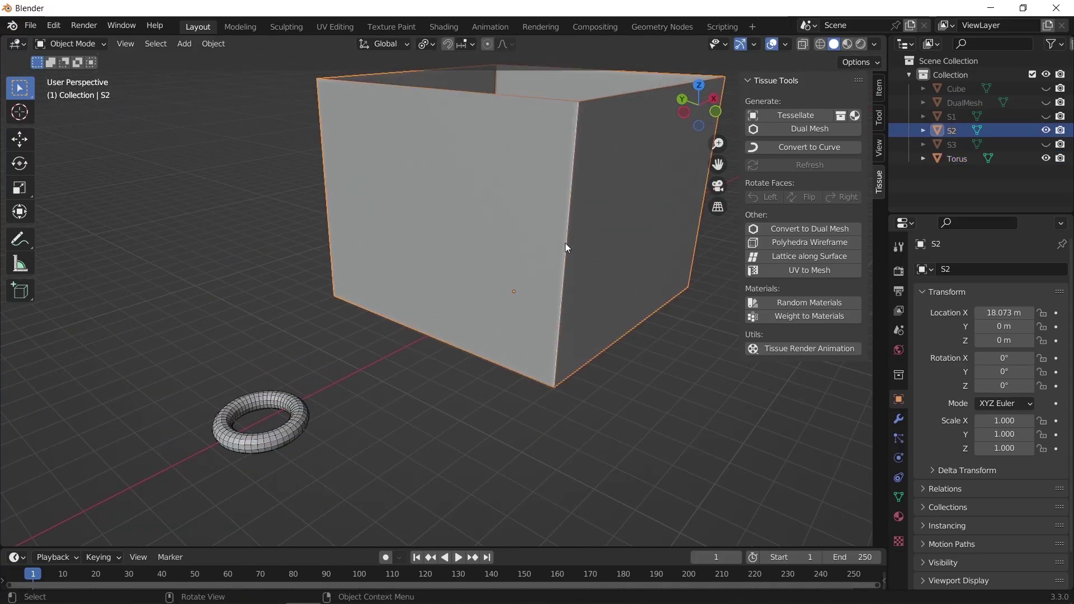
{"action": "key", "text": "Tab"}
{"action": "key", "text": "a"}
{"action": "right_click", "coordinate": [572, 238]}
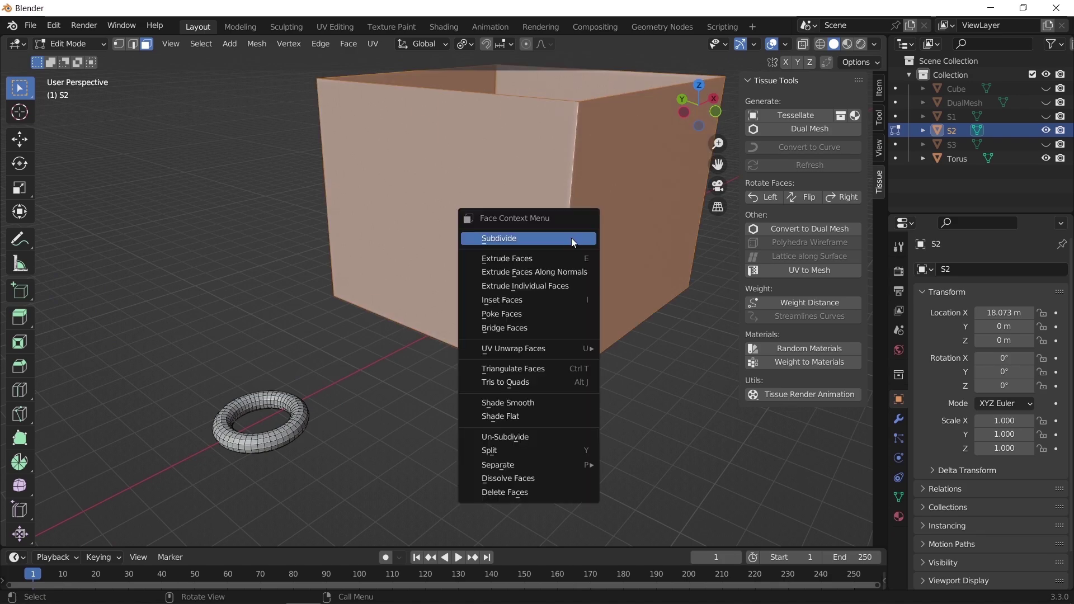
{"action": "left_click", "coordinate": [572, 238]}
{"action": "key", "text": "Tab"}
Select the torus as the component and add S2 to the selection as the active base
{"action": "left_click", "coordinate": [317, 400]}
{"action": "left_click", "coordinate": [296, 419]}
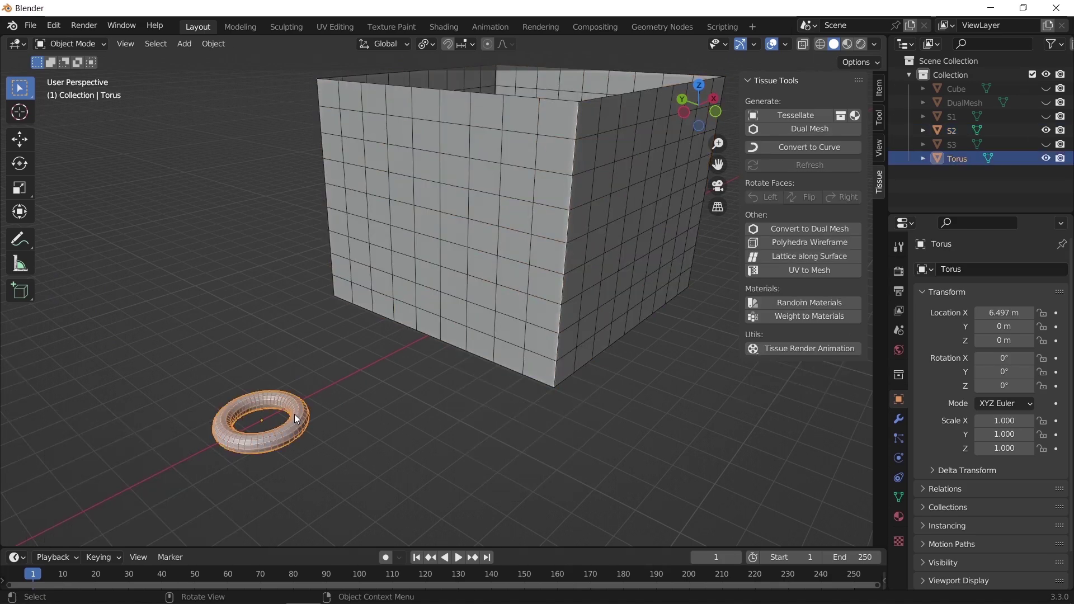
{"action": "left_click", "coordinate": [567, 241], "text": "shift"}
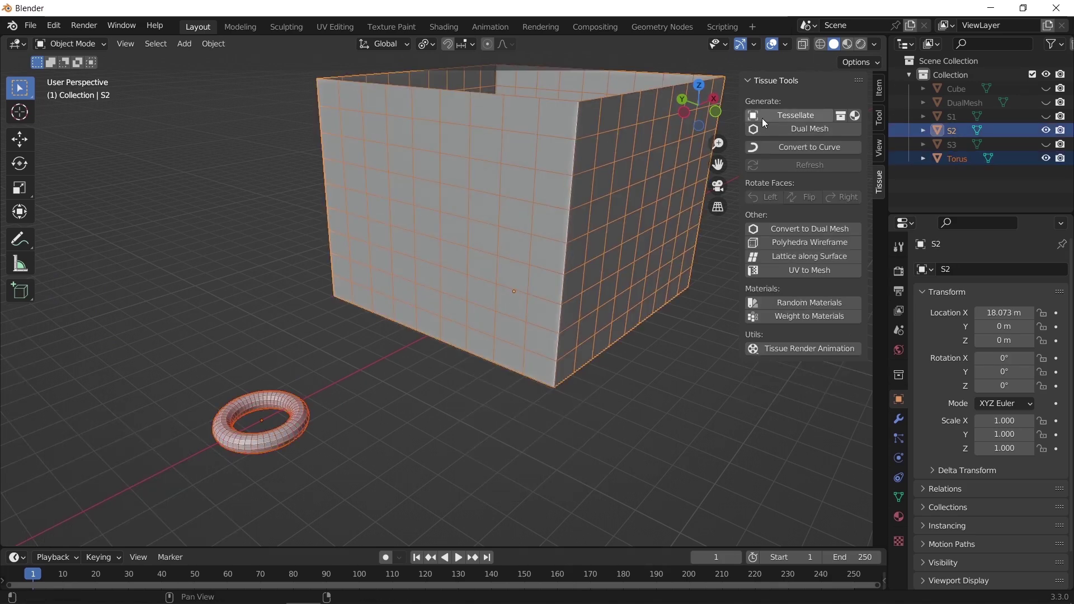
Tessellate S2 with the torus in Quad fill mode and inspect it with the overlays hidden
{"action": "left_click", "coordinate": [784, 115]}
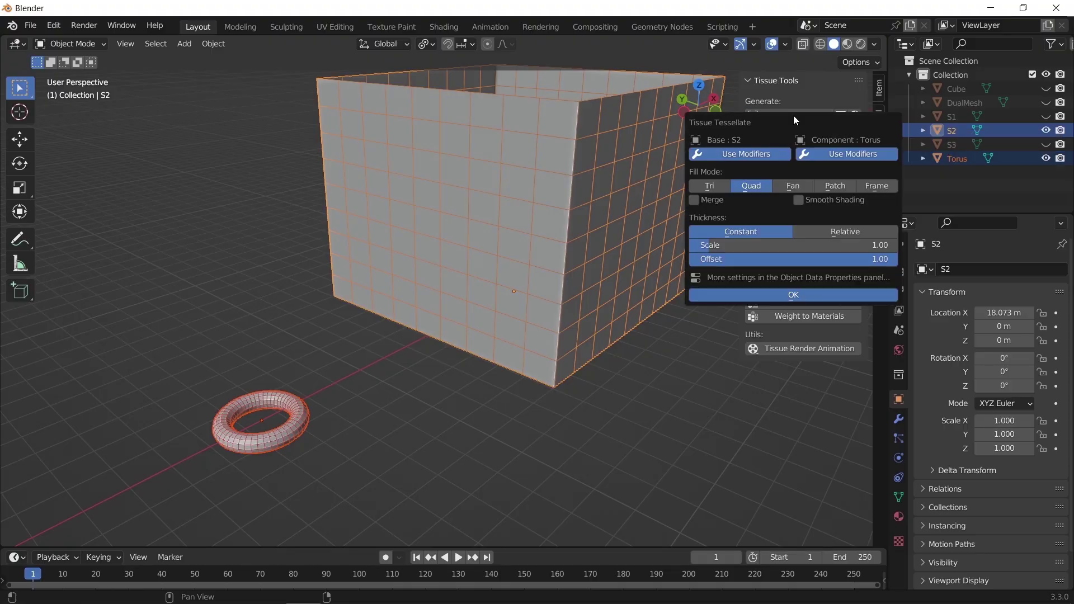
{"action": "left_click", "coordinate": [782, 295]}
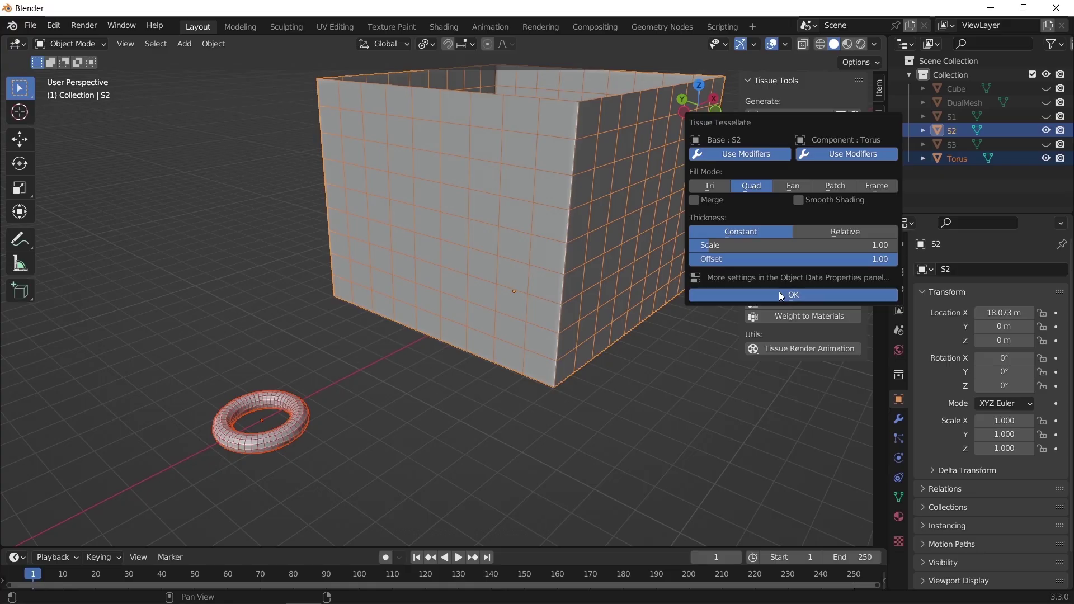
{"action": "left_click", "coordinate": [673, 393]}
{"action": "key", "text": "shift+alt+z"}
{"action": "middle_click_drag", "start_coordinate": [645, 193], "coordinate": [596, 273]}
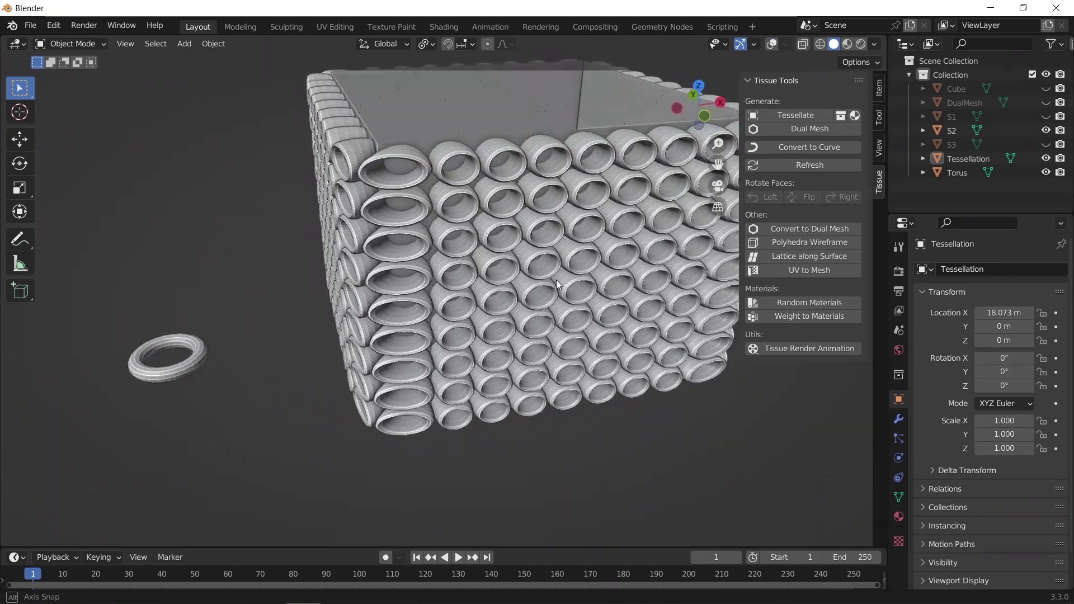
Restore the overlays and undo the Quad tessellation
{"action": "key", "text": "shift+alt+z"}
{"action": "key", "text": "ctrl+z"}
{"action": "key", "text": "ctrl+z"}
Tessellate S2 with the torus component in Fan fill mode, then clear the selection
{"action": "left_click", "coordinate": [791, 118]}
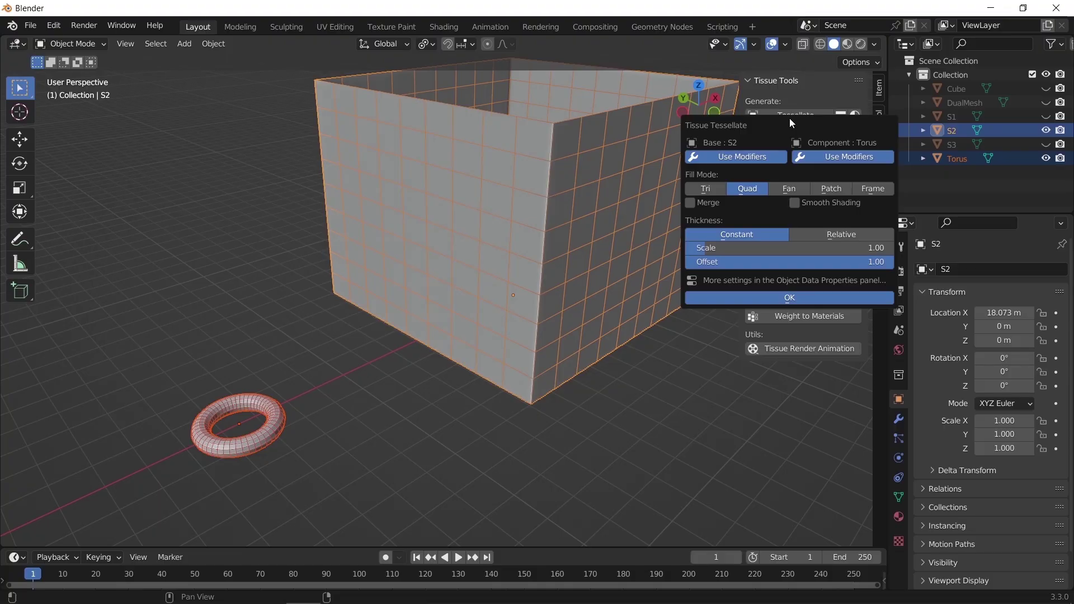
{"action": "left_click", "coordinate": [798, 195]}
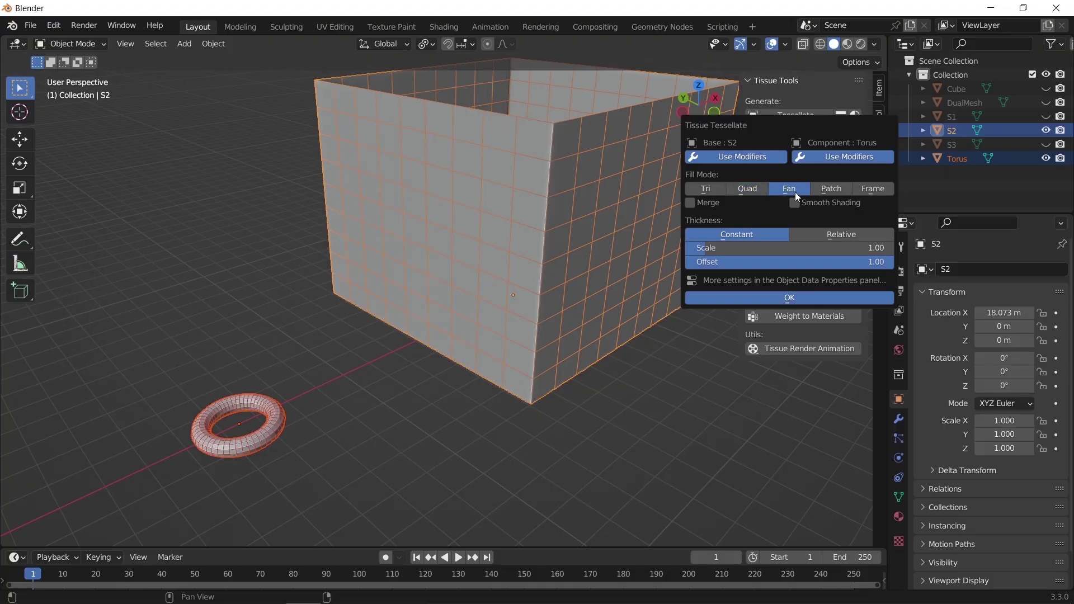
{"action": "left_click", "coordinate": [775, 303]}
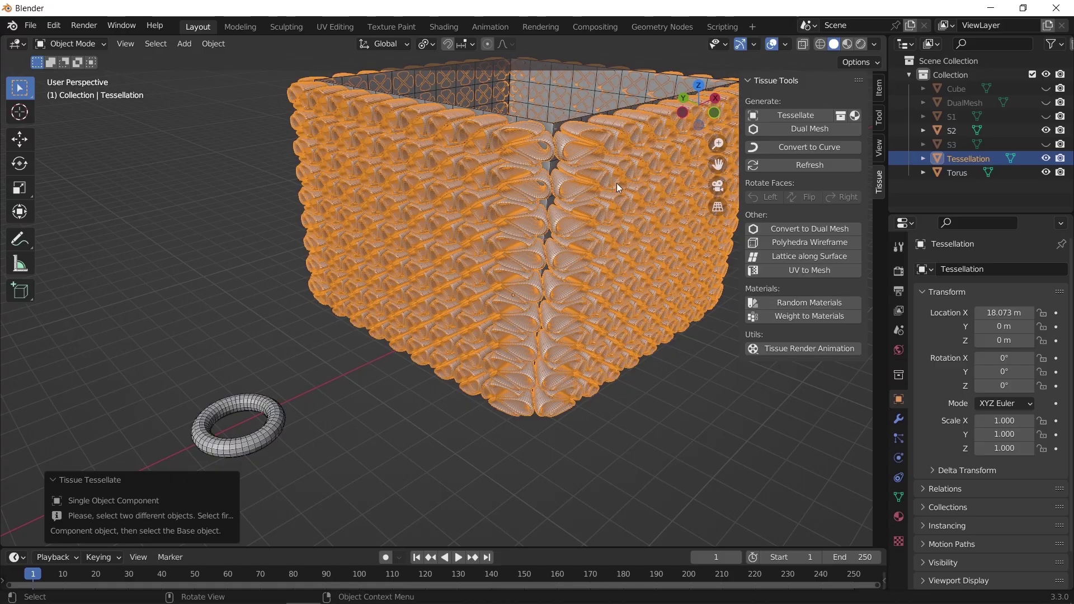
{"action": "left_click", "coordinate": [658, 408]}
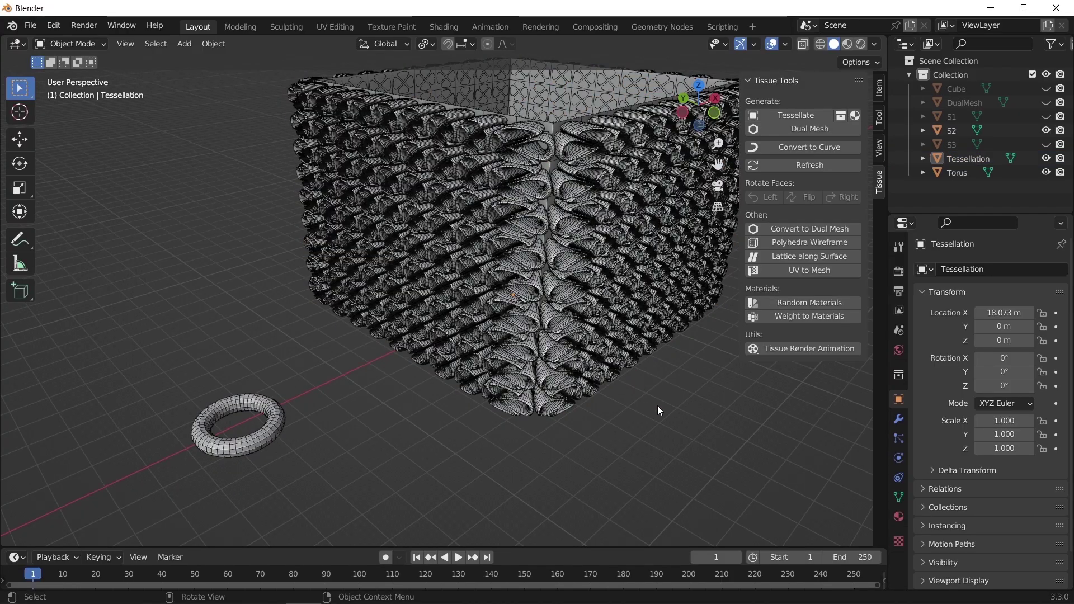
Hide the overlays and inspect the Fan tessellation's folded shapes up close and as a whole
{"action": "left_click", "coordinate": [776, 45]}
{"action": "middle_click_drag", "start_coordinate": [598, 151], "coordinate": [509, 244]}
{"action": "scroll", "coordinate": [512, 260], "scroll_direction": "up", "scroll_amount": 6}
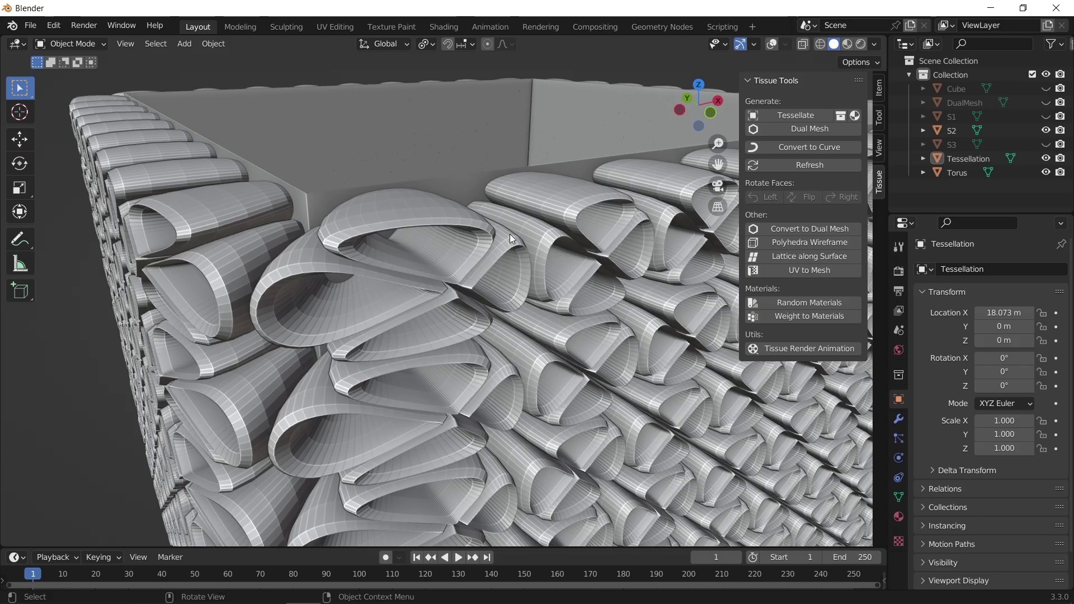
{"action": "scroll", "coordinate": [509, 233], "scroll_direction": "down", "scroll_amount": 8}
{"action": "middle_click_drag", "start_coordinate": [486, 349], "coordinate": [526, 332]}
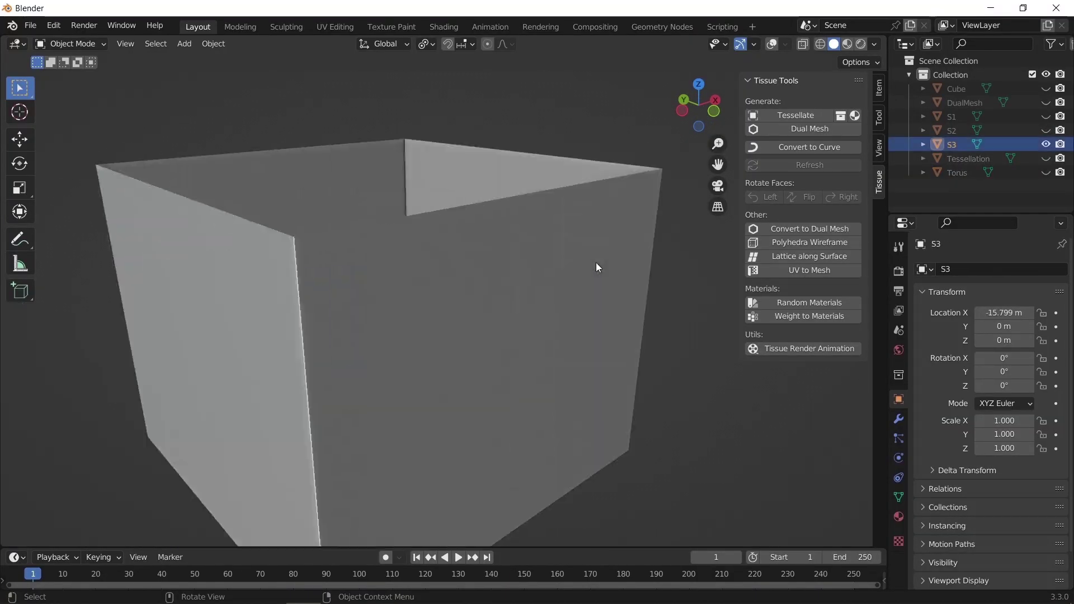
Show the overlays again, subdivide all faces of S3 with 10 cuts, and return to Object Mode
{"action": "middle_click_drag", "start_coordinate": [595, 263], "coordinate": [525, 324]}
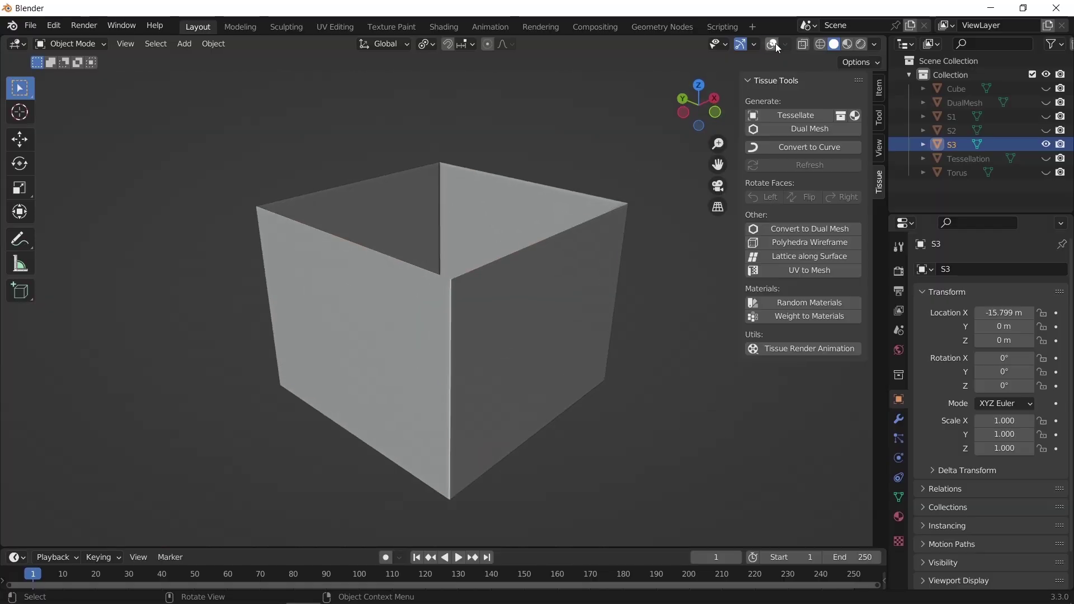
{"action": "left_click", "coordinate": [773, 44]}
{"action": "key", "text": "Tab"}
{"action": "key", "text": "a"}
{"action": "right_click", "coordinate": [524, 359]}
{"action": "left_click", "coordinate": [519, 342]}
{"action": "middle_click_drag", "start_coordinate": [519, 338], "coordinate": [554, 334]}
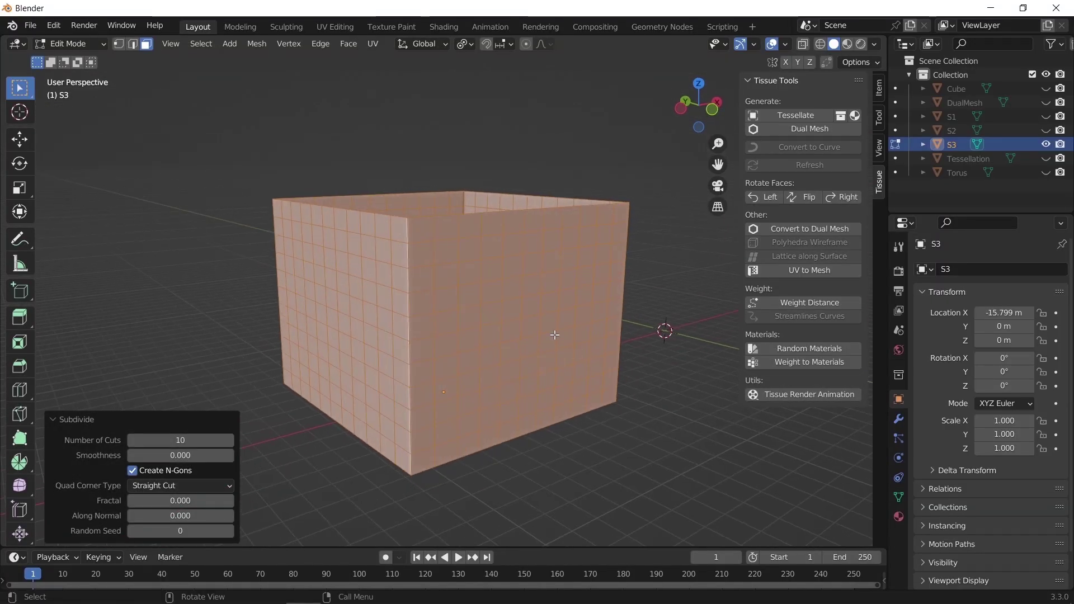
{"action": "key", "text": "Tab"}
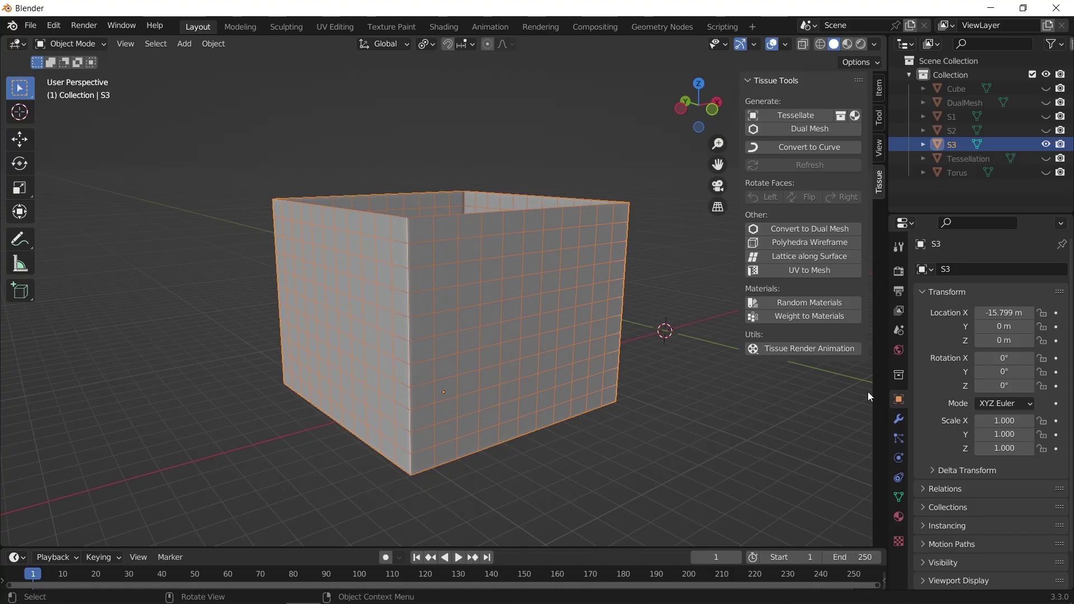
Add a Decimate modifier to S3
{"action": "left_click", "coordinate": [899, 417]}
{"action": "left_click", "coordinate": [951, 269]}
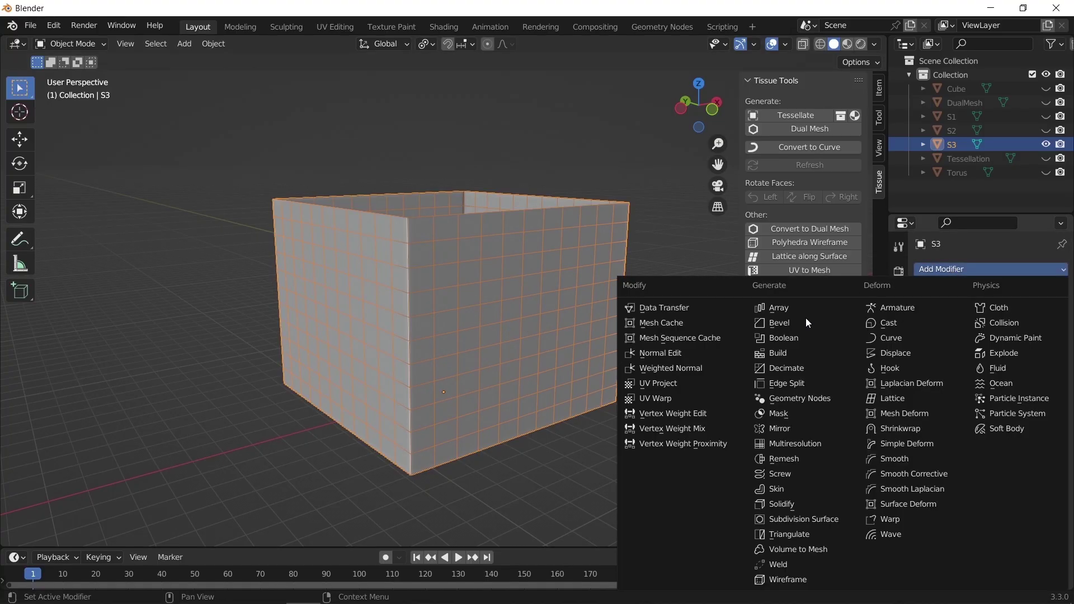
{"action": "left_click", "coordinate": [799, 369]}
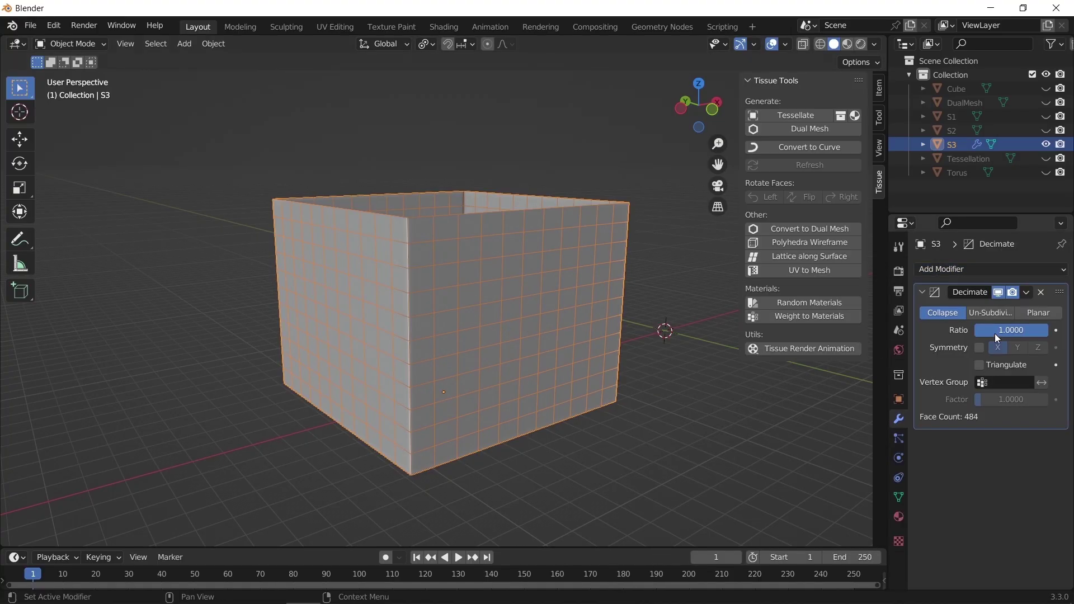
Reduce the Decimate ratio on S3 to 0.1642
{"action": "left_click_drag", "start_coordinate": [1027, 329], "coordinate": [966, 330]}
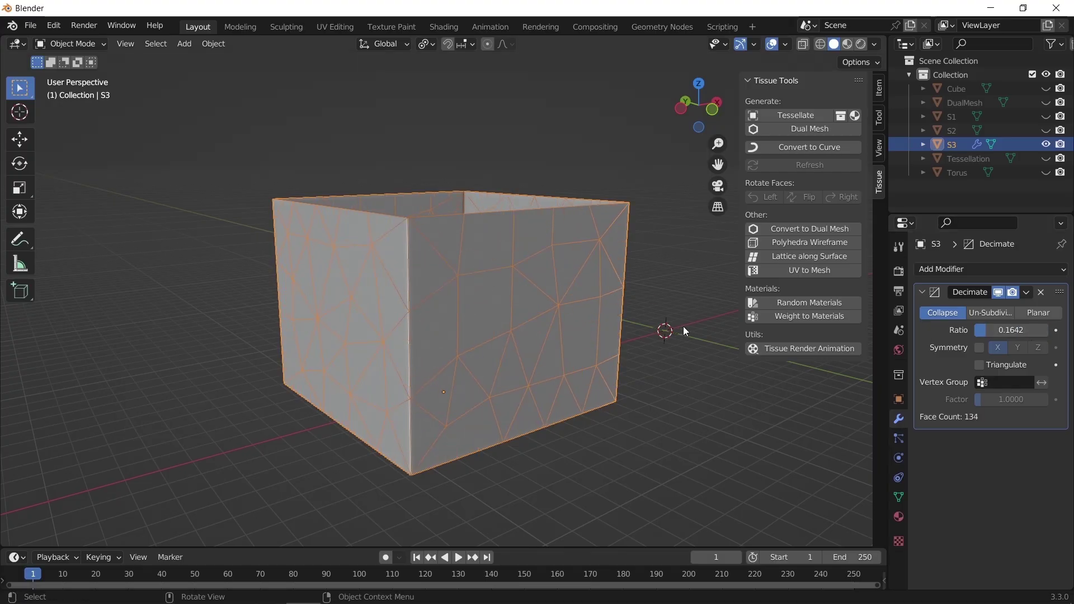
{"action": "left_click", "coordinate": [674, 289]}
{"action": "left_click", "coordinate": [582, 262]}
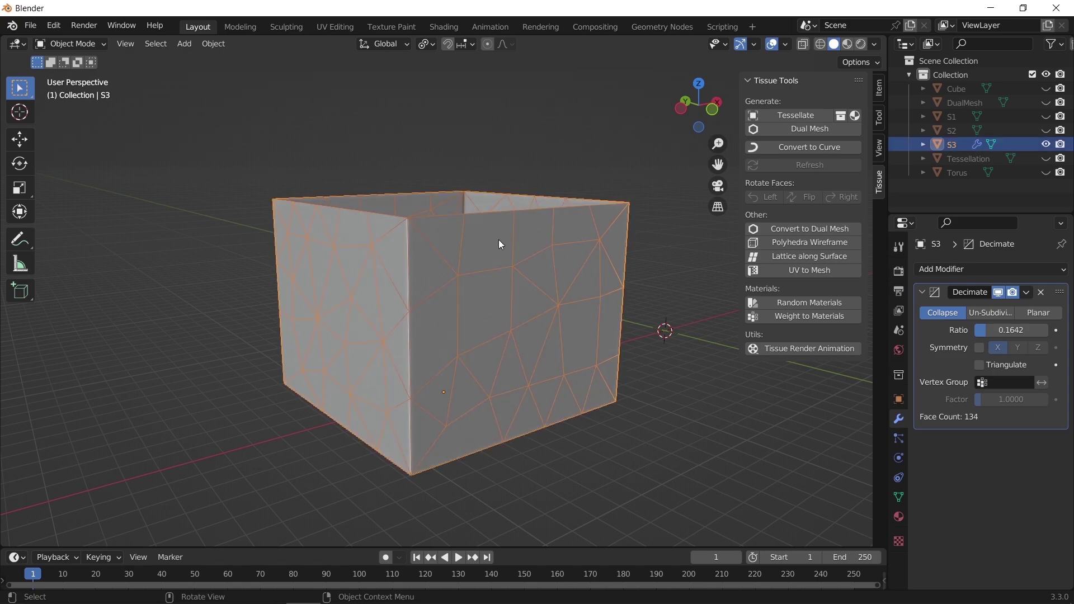
Generate a Dual Mesh from S3 with modifiers applied and Triangles as source faces, then hide S3 and clear the selection
{"action": "left_click", "coordinate": [793, 131]}
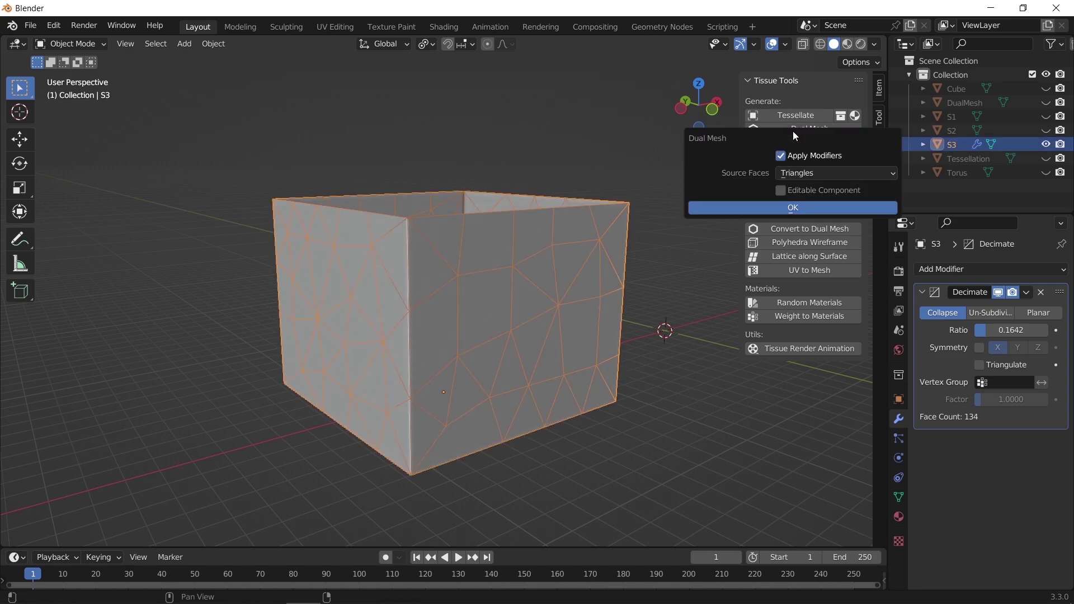
{"action": "left_click", "coordinate": [772, 207]}
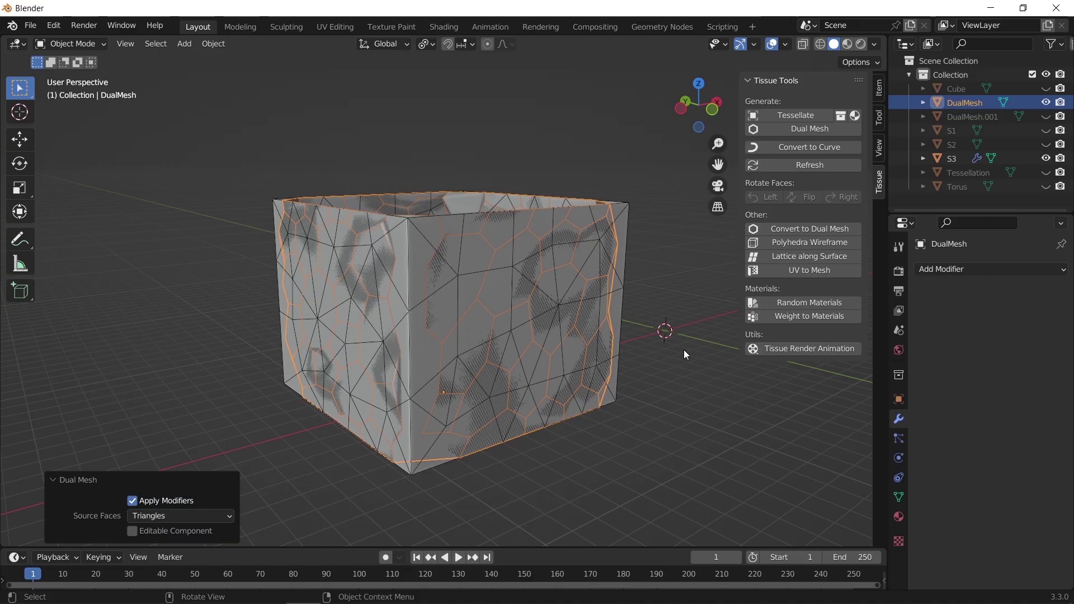
{"action": "middle_click_drag", "start_coordinate": [684, 350], "coordinate": [598, 277]}
{"action": "left_click", "coordinate": [681, 253]}
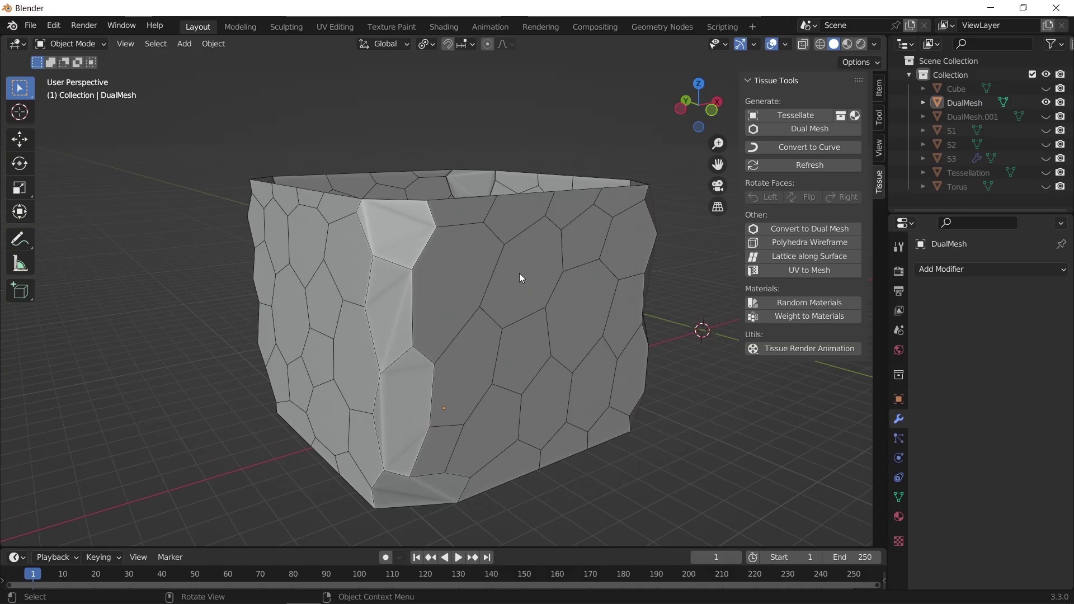
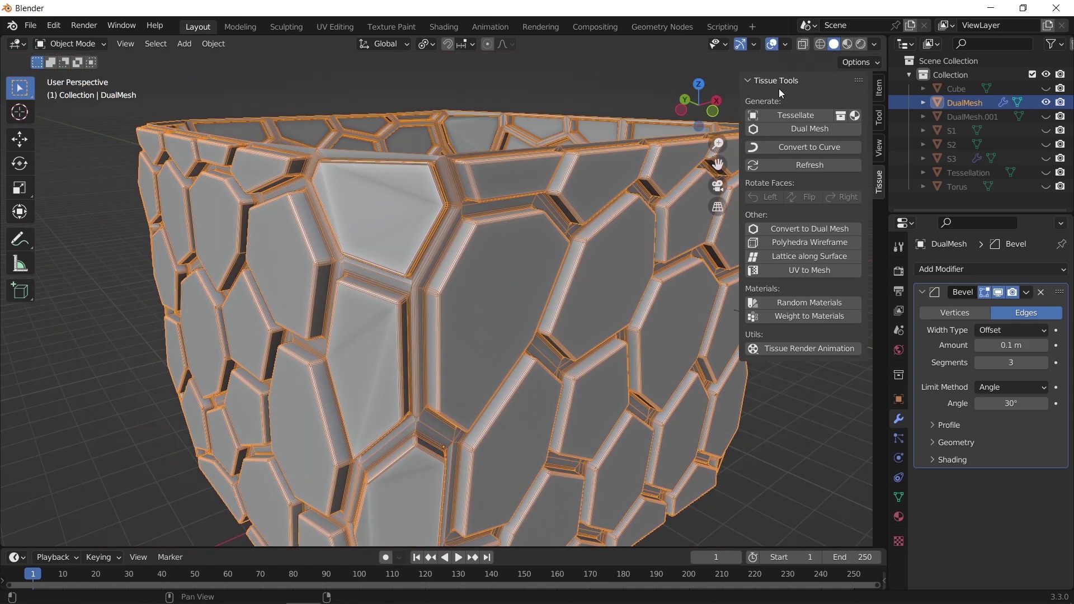
Set the outer miter of the DualMesh's Bevel modifier to Arc and collapse the modifier's settings
{"action": "left_click", "coordinate": [951, 430]}
{"action": "left_click", "coordinate": [950, 429]}
{"action": "left_click", "coordinate": [952, 443]}
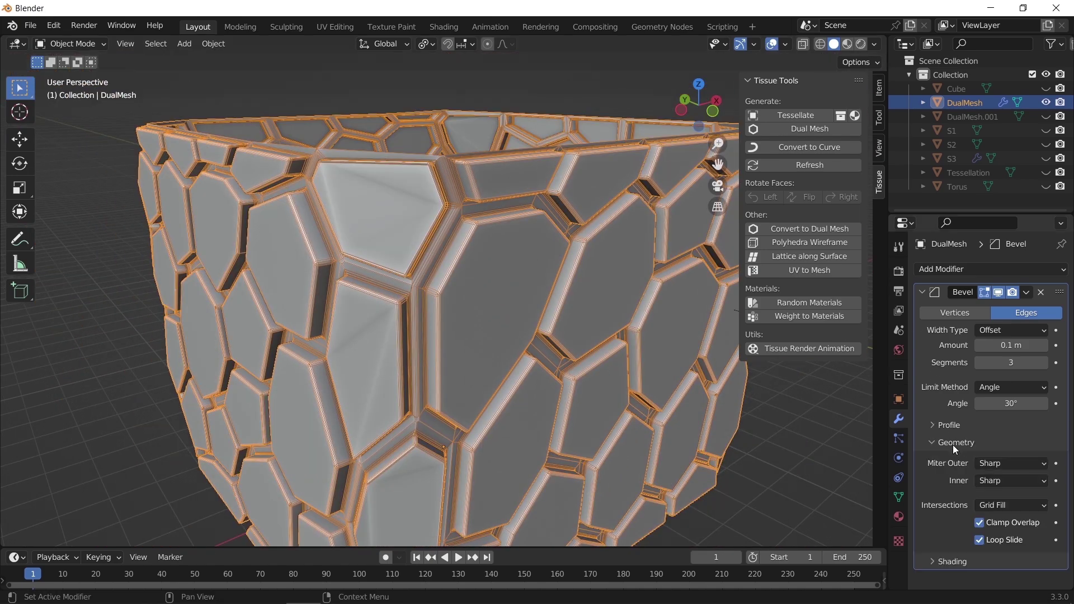
{"action": "left_click", "coordinate": [988, 462]}
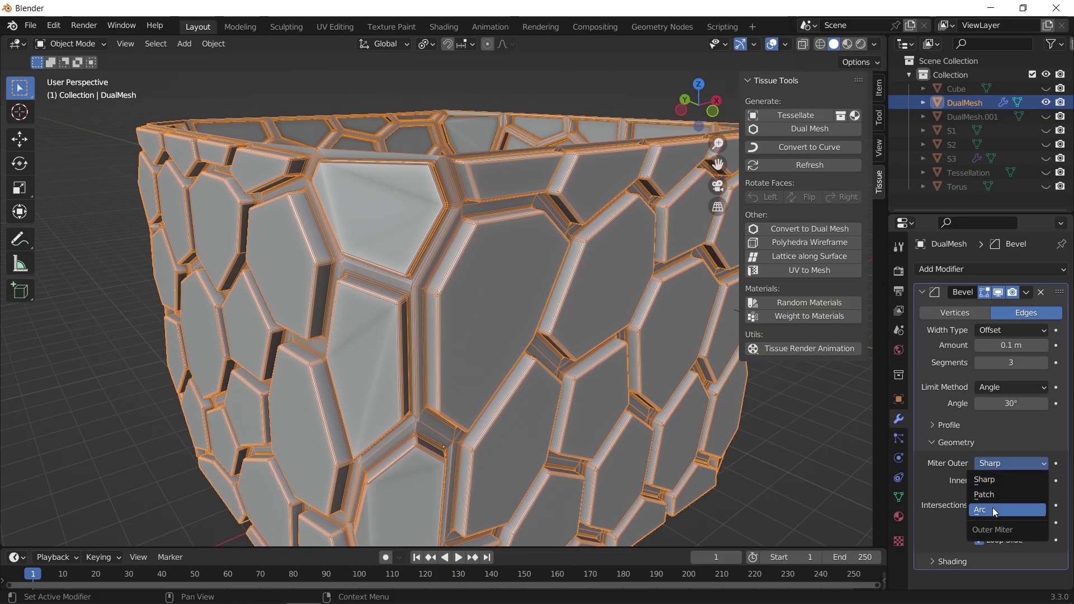
{"action": "left_click", "coordinate": [993, 507]}
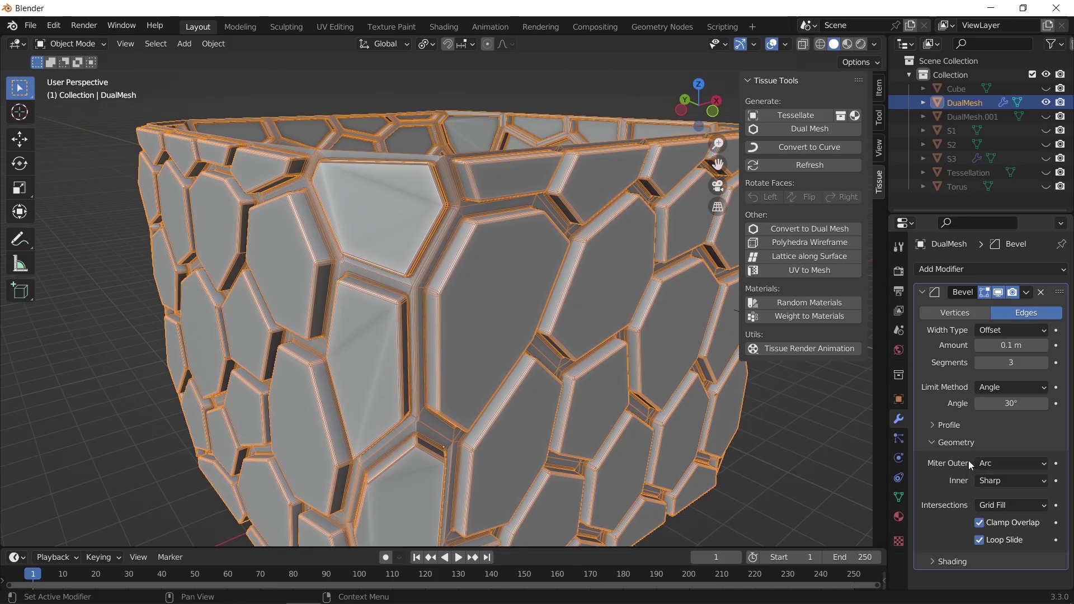
{"action": "left_click", "coordinate": [922, 292]}
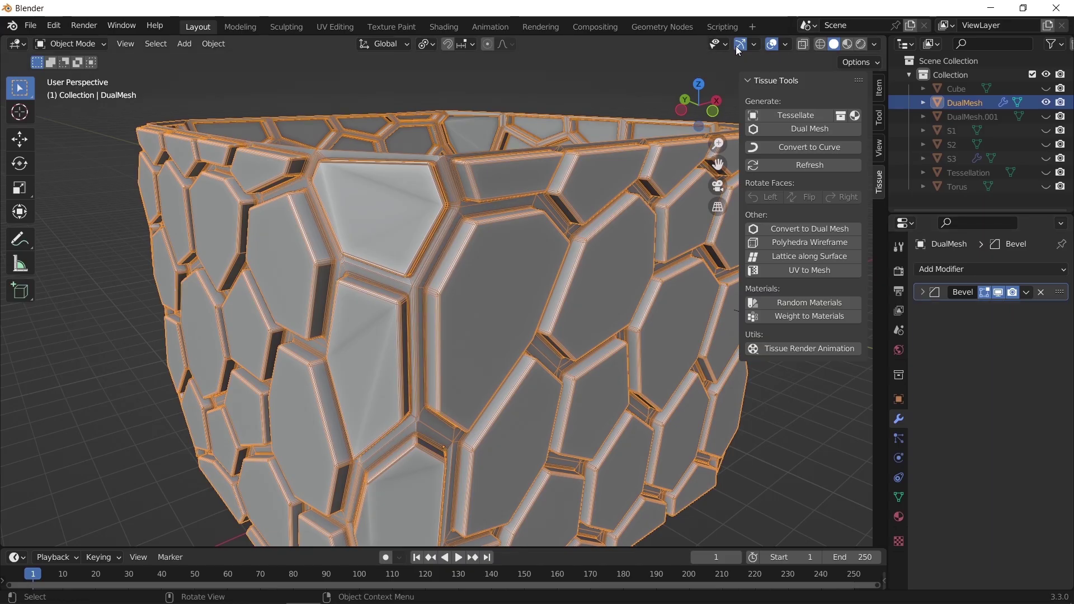
Inspect the bevelled DualMesh shell from several angles with the overlays hidden, then show the overlays again
{"action": "left_click", "coordinate": [772, 45]}
{"action": "scroll", "coordinate": [435, 163], "scroll_direction": "down", "scroll_amount": 5}
{"action": "left_click", "coordinate": [692, 426]}
{"action": "middle_click_drag", "start_coordinate": [693, 426], "coordinate": [666, 401]}
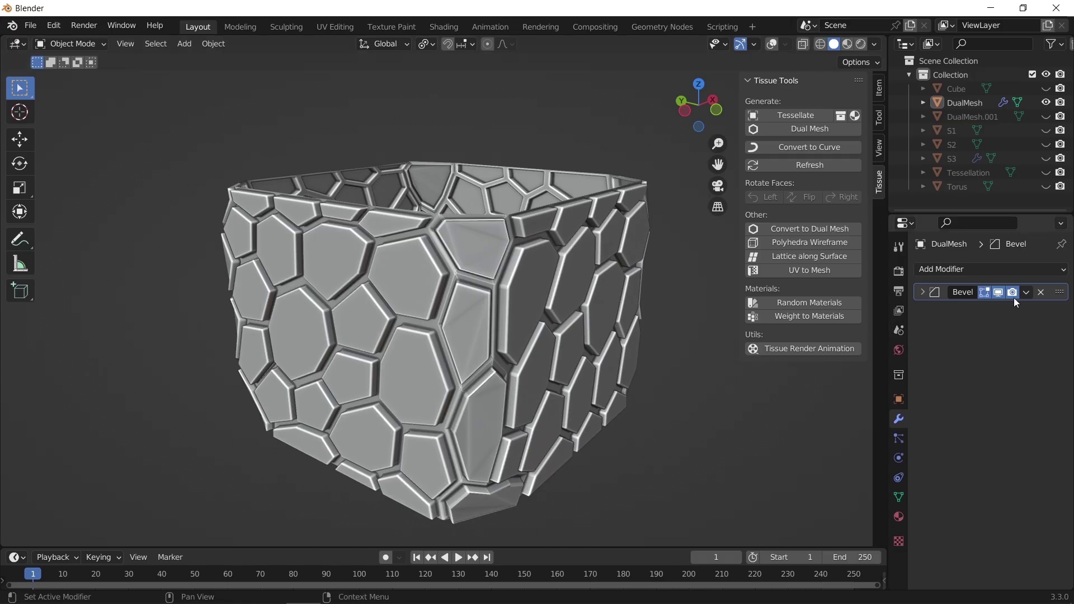
{"action": "scroll", "coordinate": [529, 369], "scroll_direction": "down", "scroll_amount": 4}
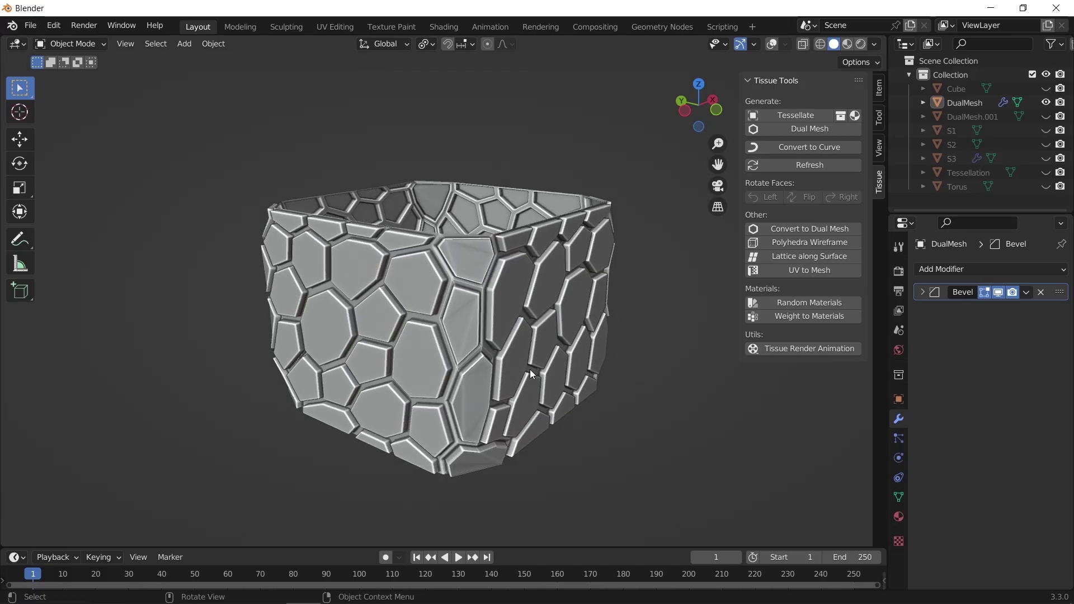
{"action": "middle_click_drag", "start_coordinate": [540, 386], "coordinate": [531, 390]}
{"action": "scroll", "coordinate": [531, 391], "scroll_direction": "up", "scroll_amount": 2}
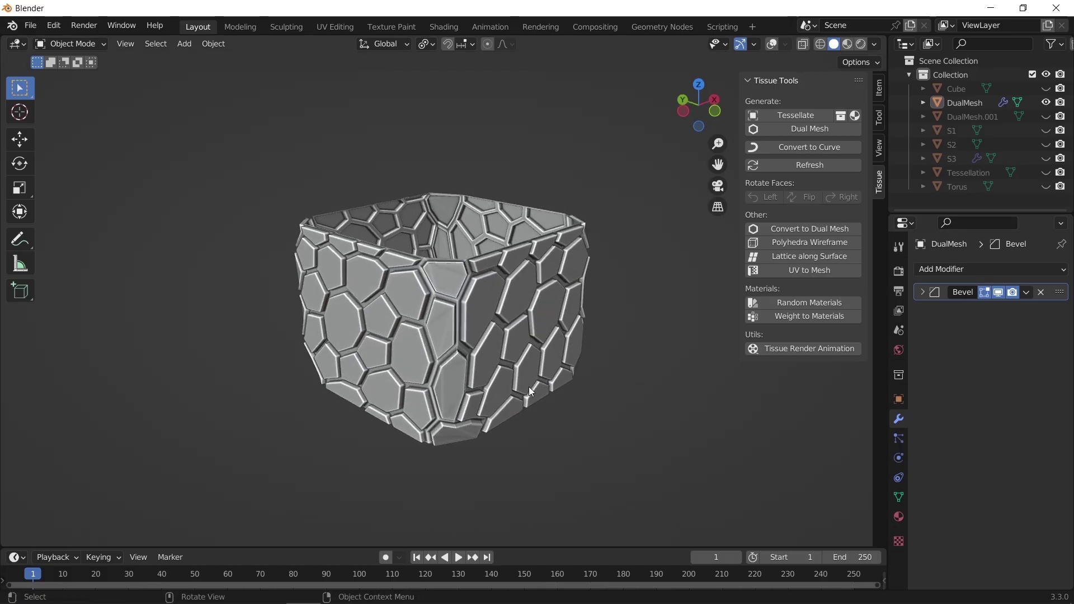
{"action": "left_click", "coordinate": [510, 324]}
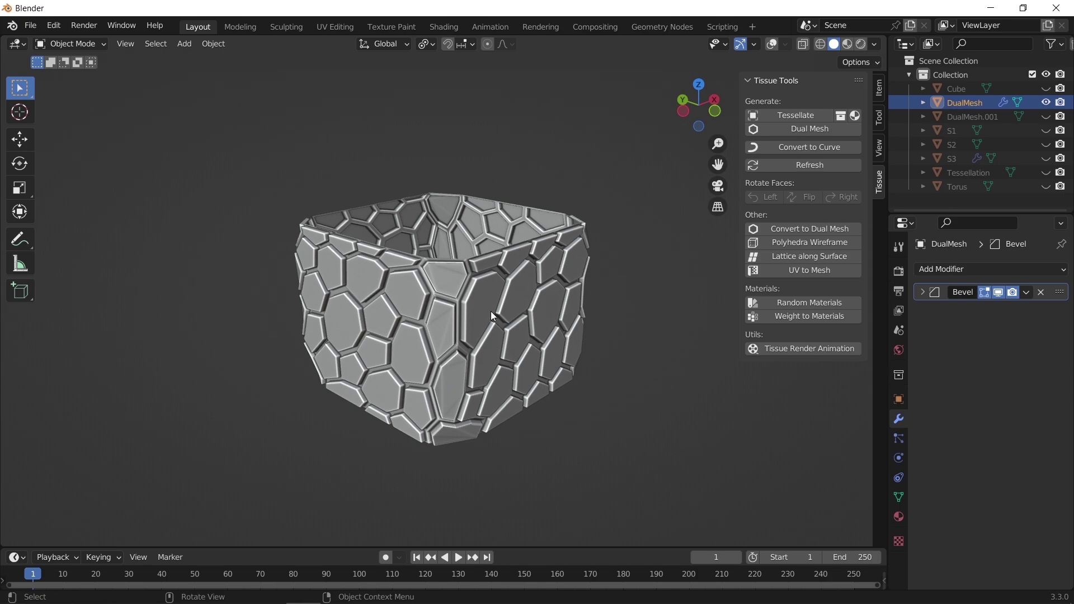
{"action": "scroll", "coordinate": [492, 311], "scroll_direction": "up", "scroll_amount": 2}
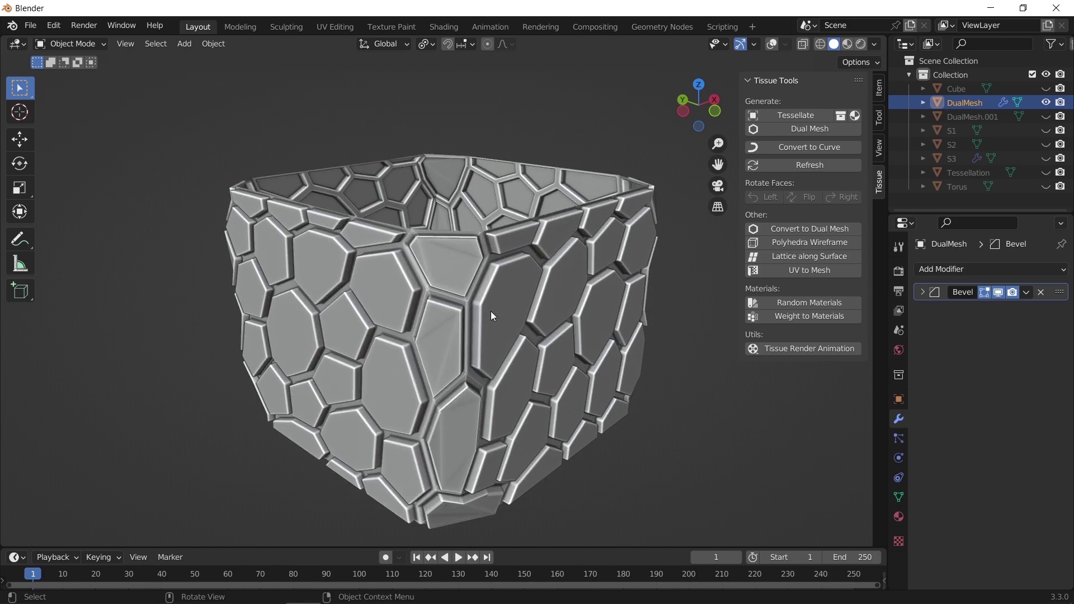
{"action": "left_click", "coordinate": [772, 44]}
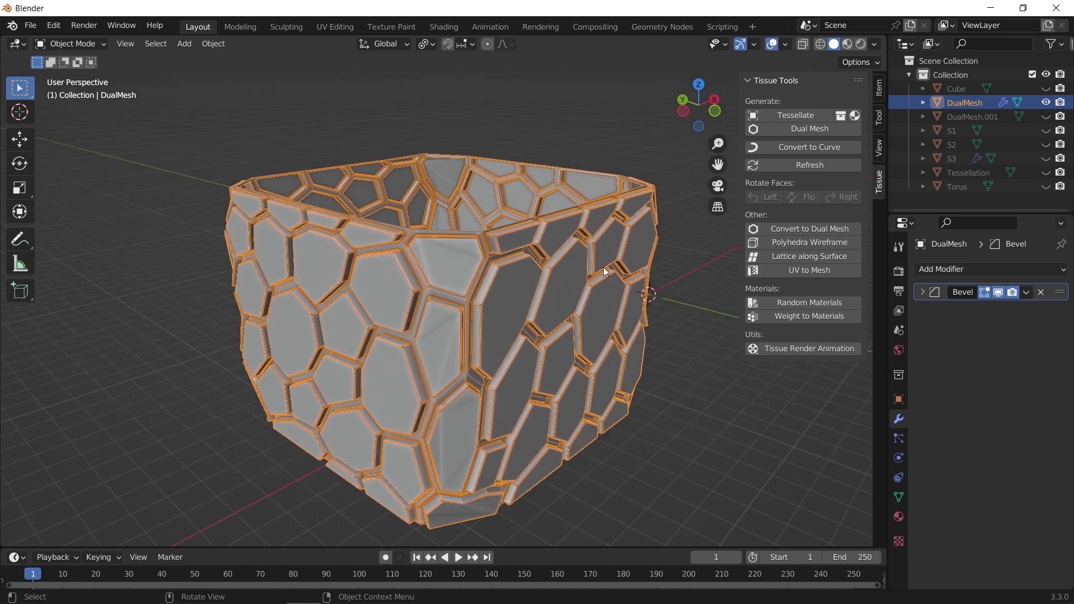
{"action": "key", "text": "Tab"}
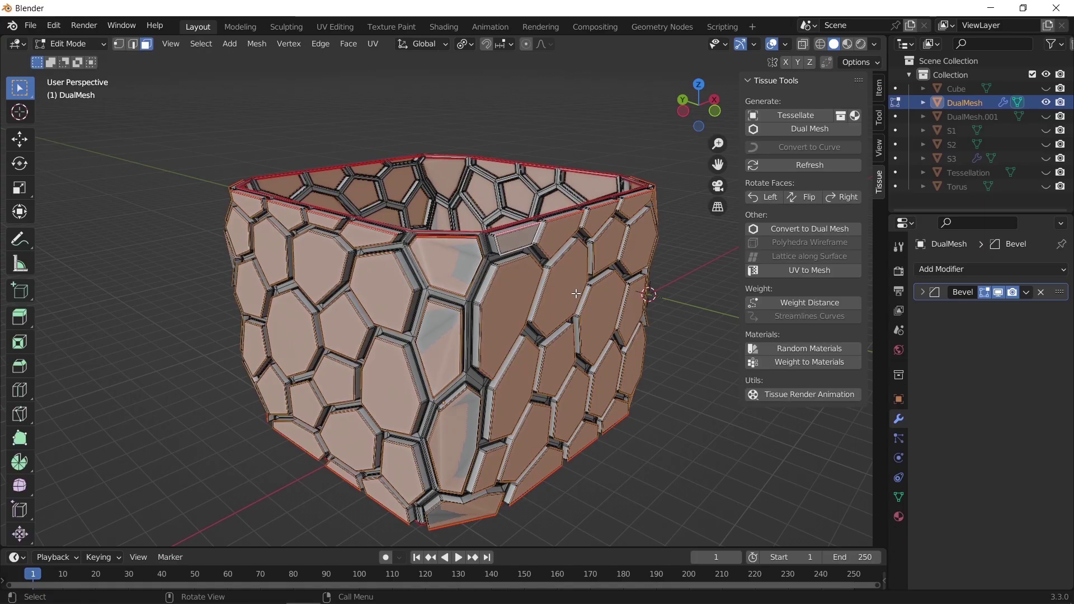
{"action": "key", "text": "Tab"}
{"action": "key", "text": "Tab"}
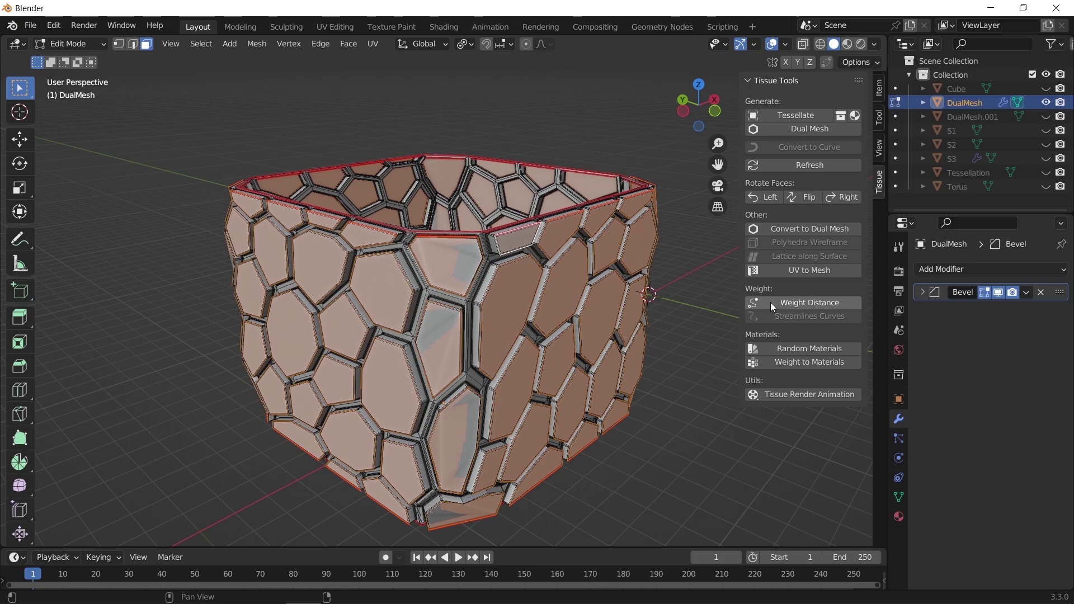
{"action": "key", "text": "Tab"}
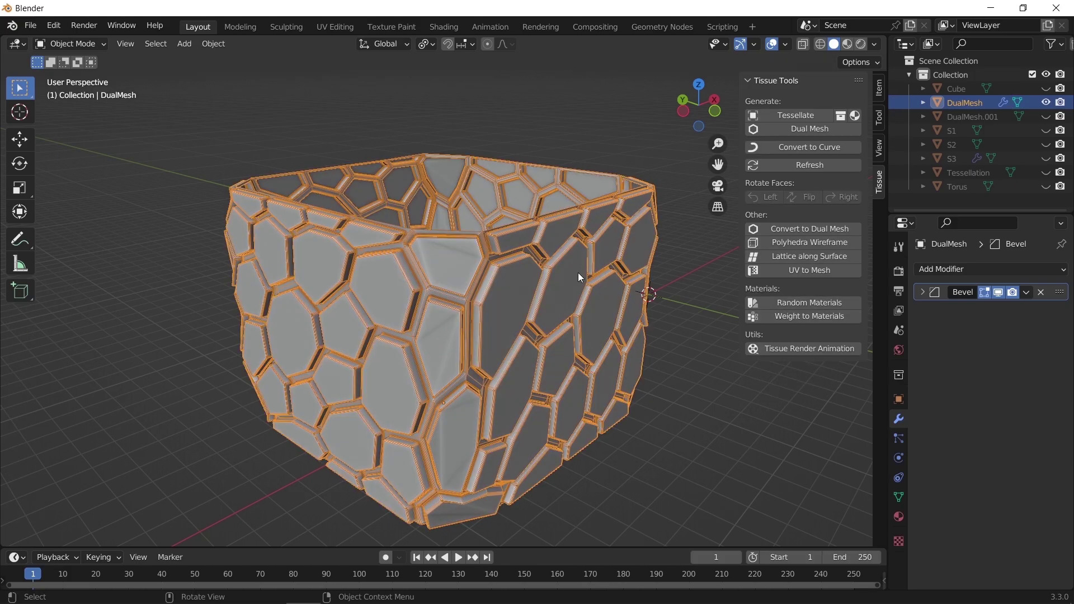
Switch the DualMesh to Weight Paint mode and generate weights with Weight Formula using the Grid Spots example
{"action": "left_click", "coordinate": [89, 46]}
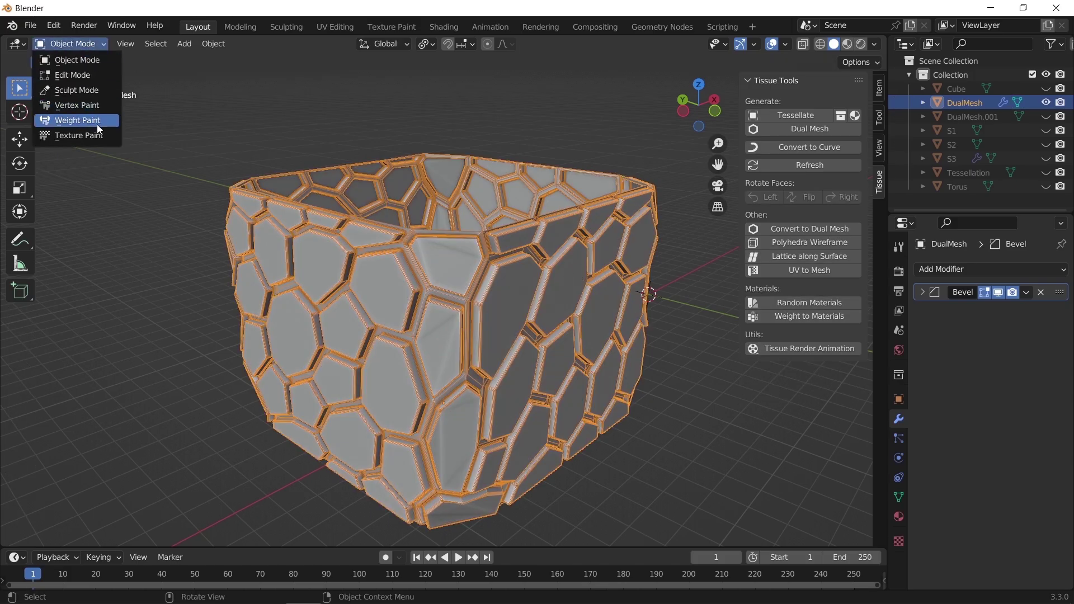
{"action": "left_click", "coordinate": [96, 121]}
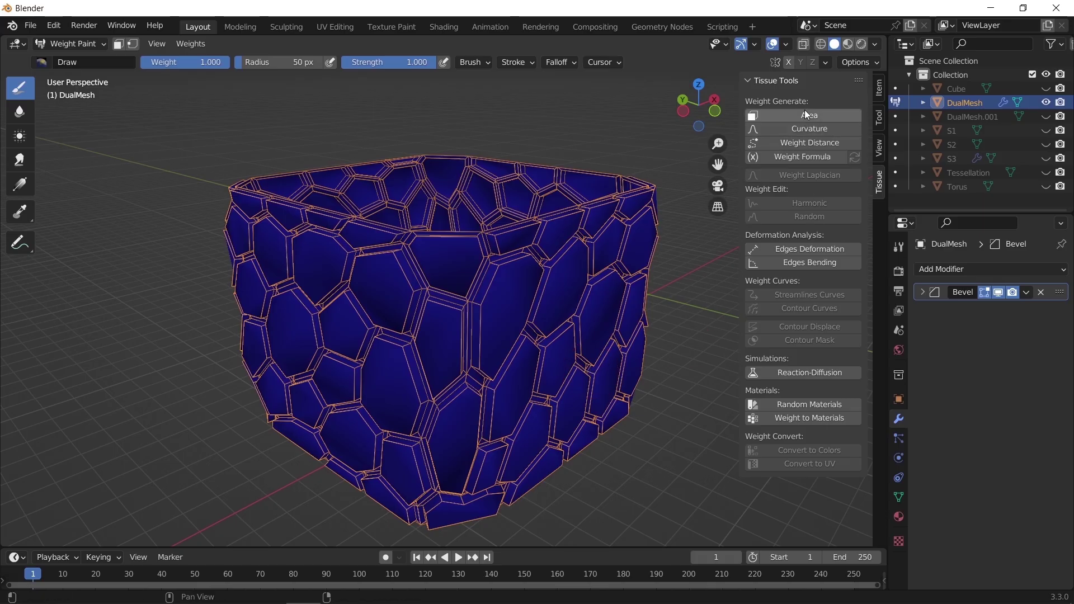
{"action": "left_click", "coordinate": [798, 160]}
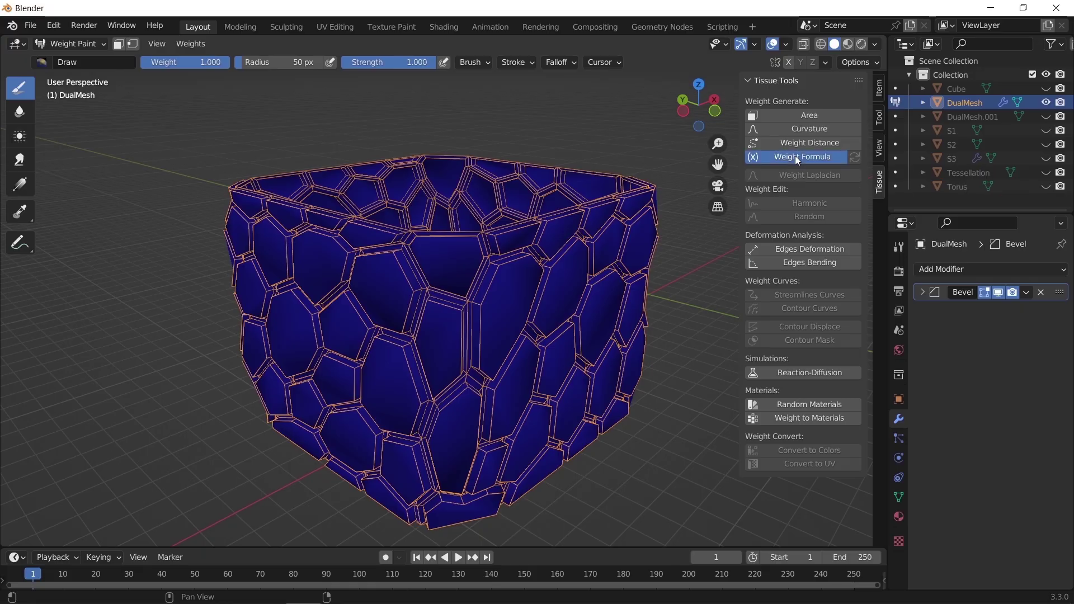
{"action": "left_click", "coordinate": [798, 179]}
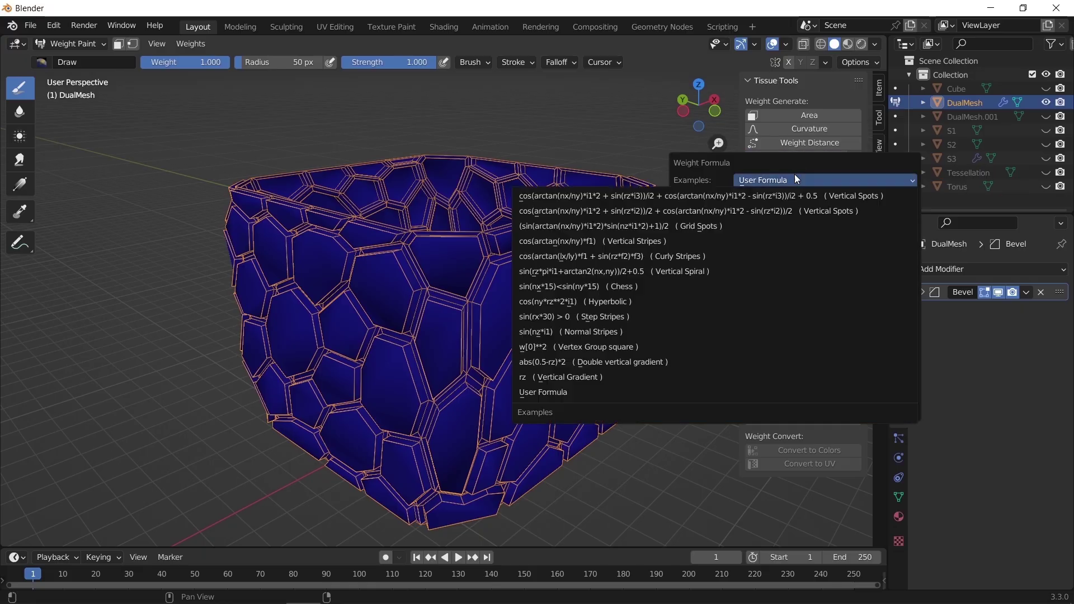
{"action": "left_click", "coordinate": [782, 234]}
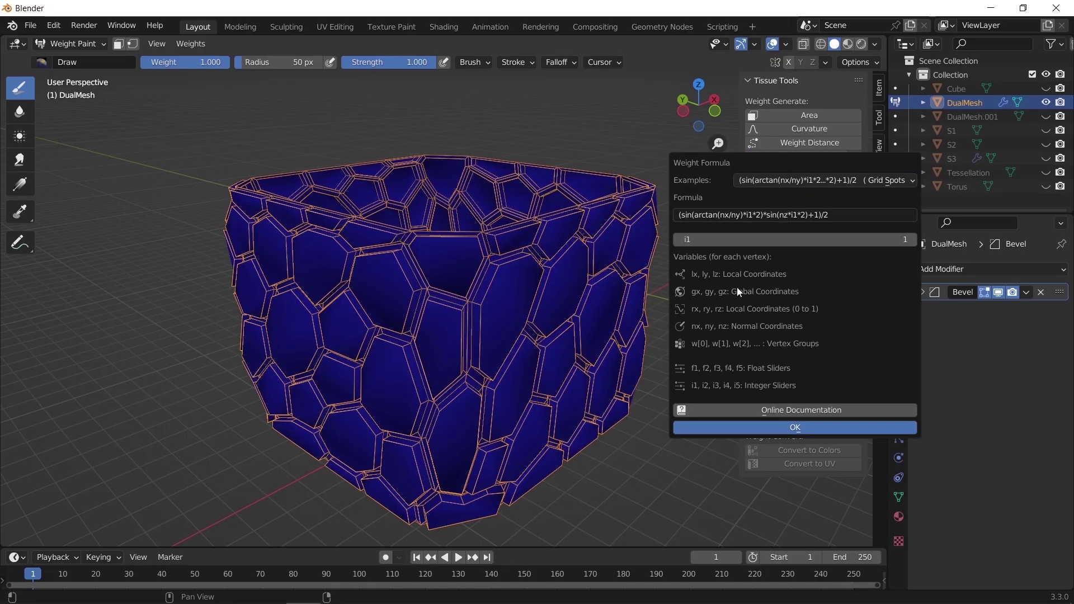
{"action": "left_click", "coordinate": [770, 433]}
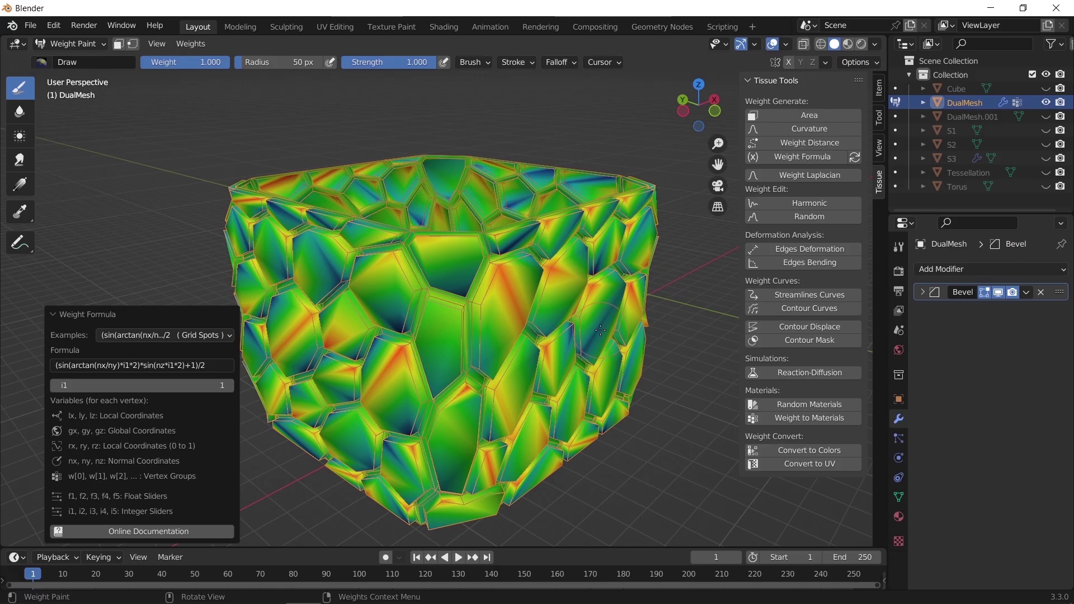
Try the Vertical Spots example in Weight Formula, settle on Vertical Spiral, and return to Object Mode
{"action": "left_click", "coordinate": [180, 336]}
{"action": "left_click", "coordinate": [169, 364]}
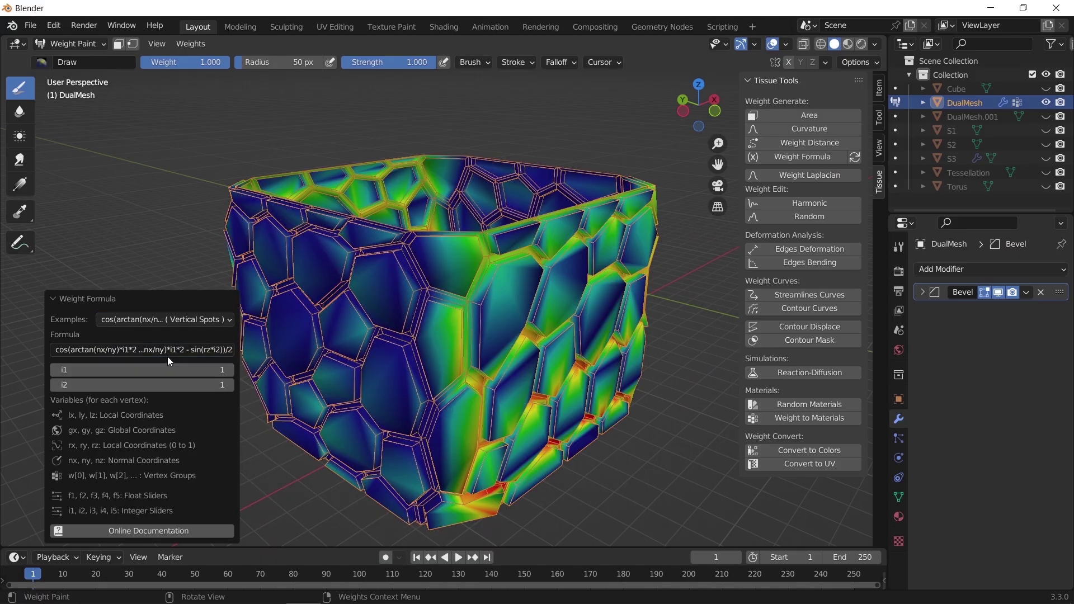
{"action": "left_click", "coordinate": [178, 327]}
{"action": "left_click", "coordinate": [182, 414]}
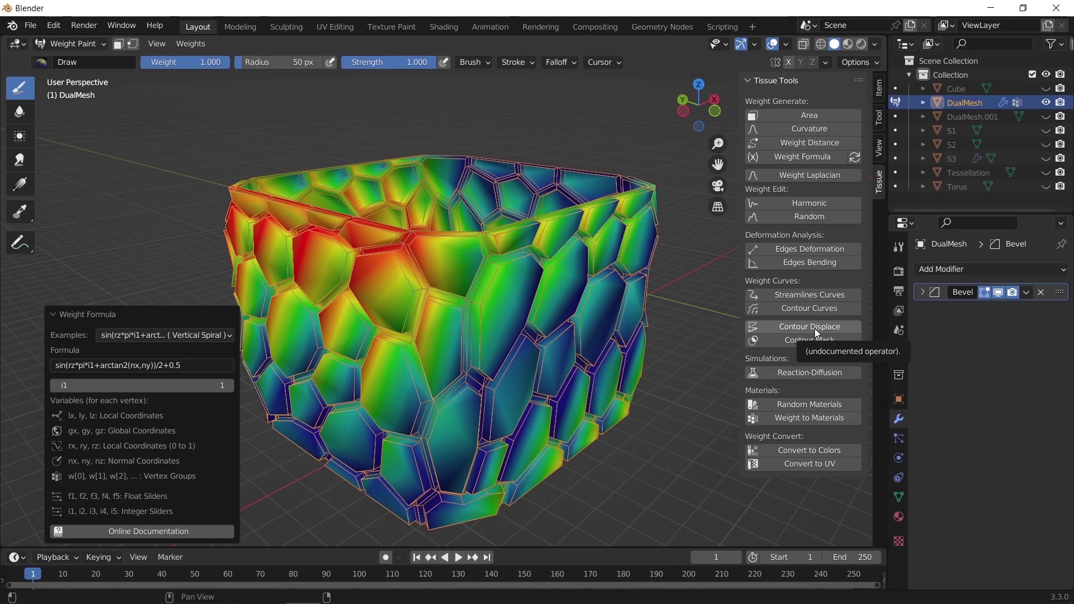
{"action": "left_click", "coordinate": [85, 44]}
{"action": "left_click", "coordinate": [84, 60]}
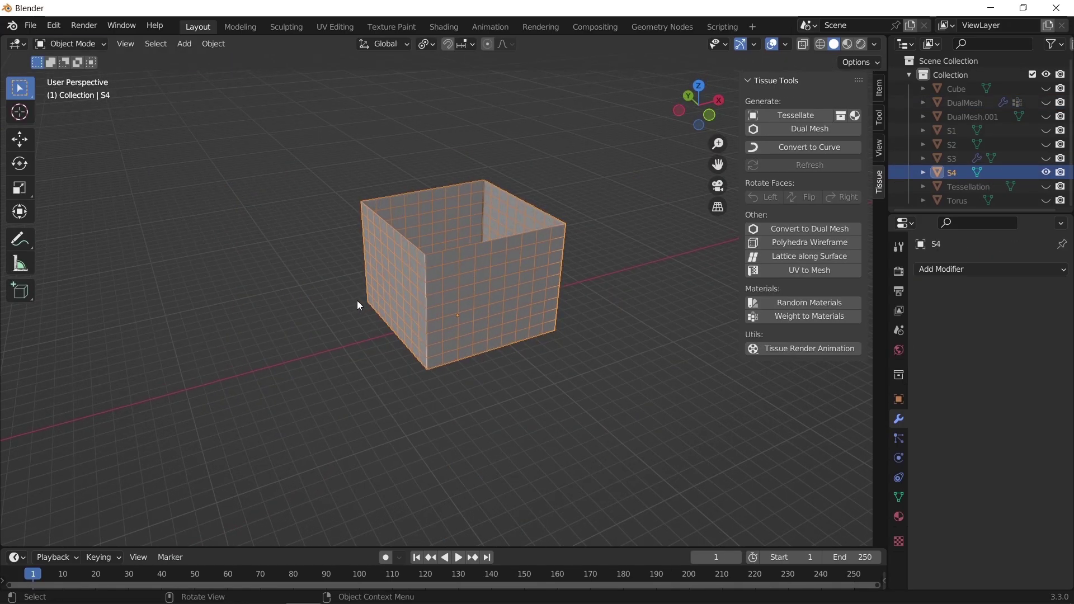
Hide the Tissue sidebar and add a Decimate modifier to S4 with a ratio of 0.0896
{"action": "scroll", "coordinate": [357, 301], "scroll_direction": "up", "scroll_amount": 5}
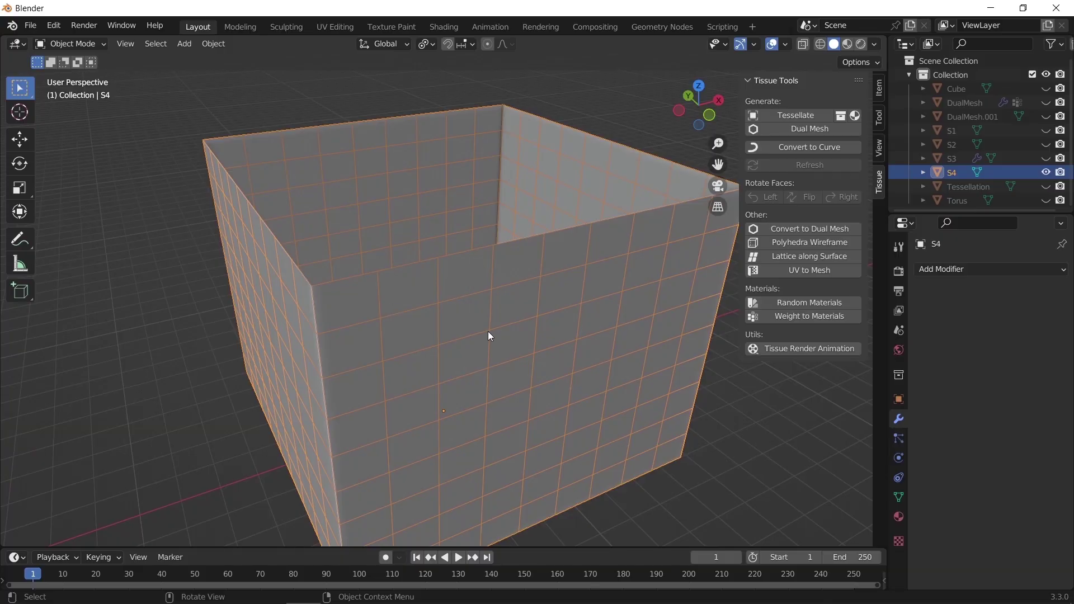
{"action": "key", "text": "n"}
{"action": "middle_click_drag", "start_coordinate": [539, 300], "coordinate": [509, 369]}
{"action": "left_click", "coordinate": [765, 317]}
{"action": "left_click", "coordinate": [599, 302]}
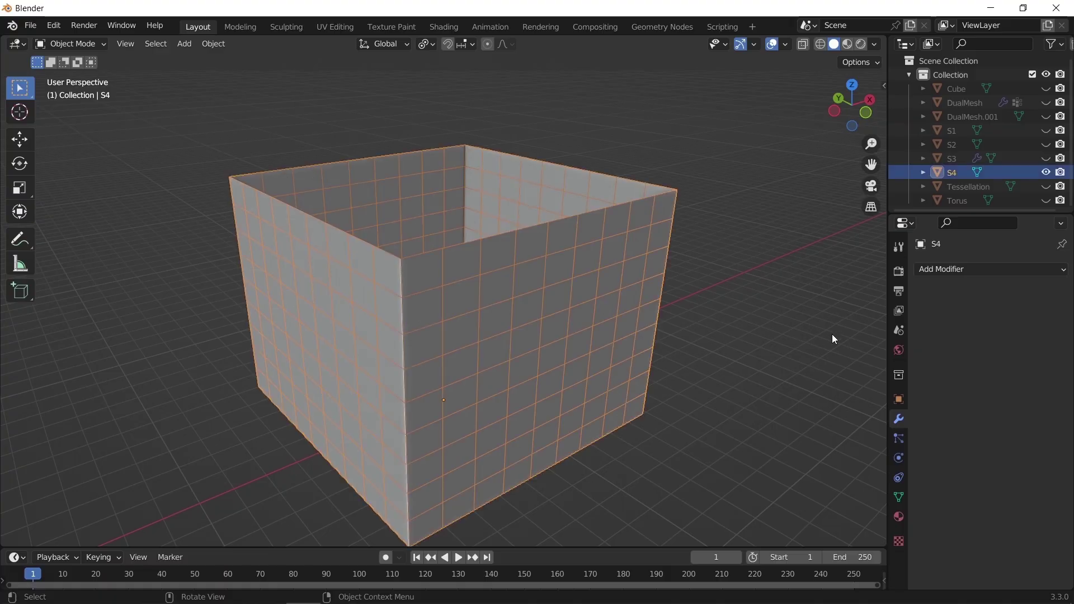
{"action": "left_click", "coordinate": [958, 269]}
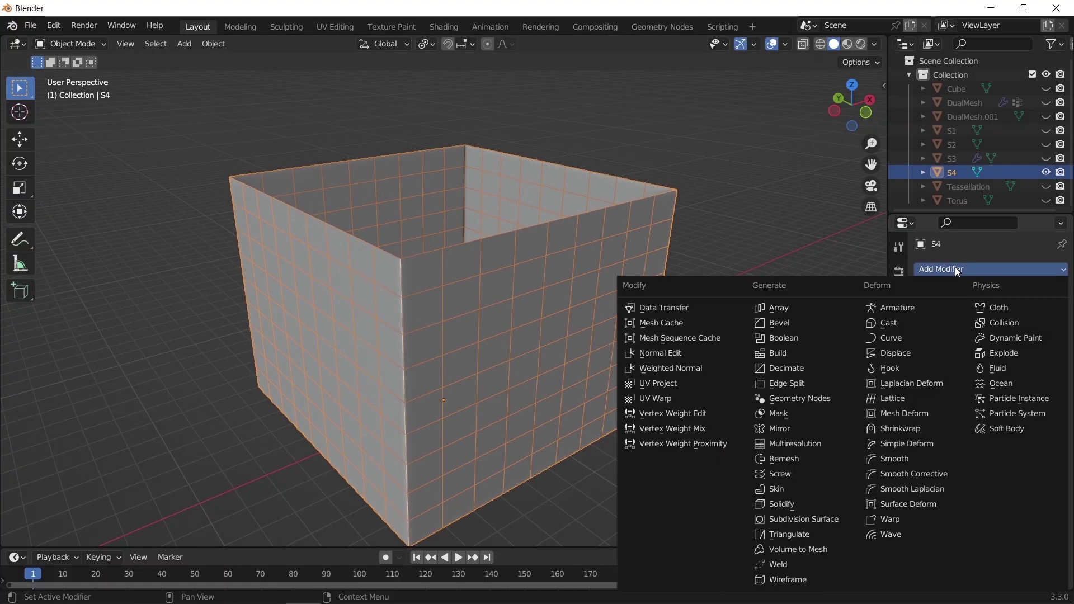
{"action": "left_click", "coordinate": [798, 369]}
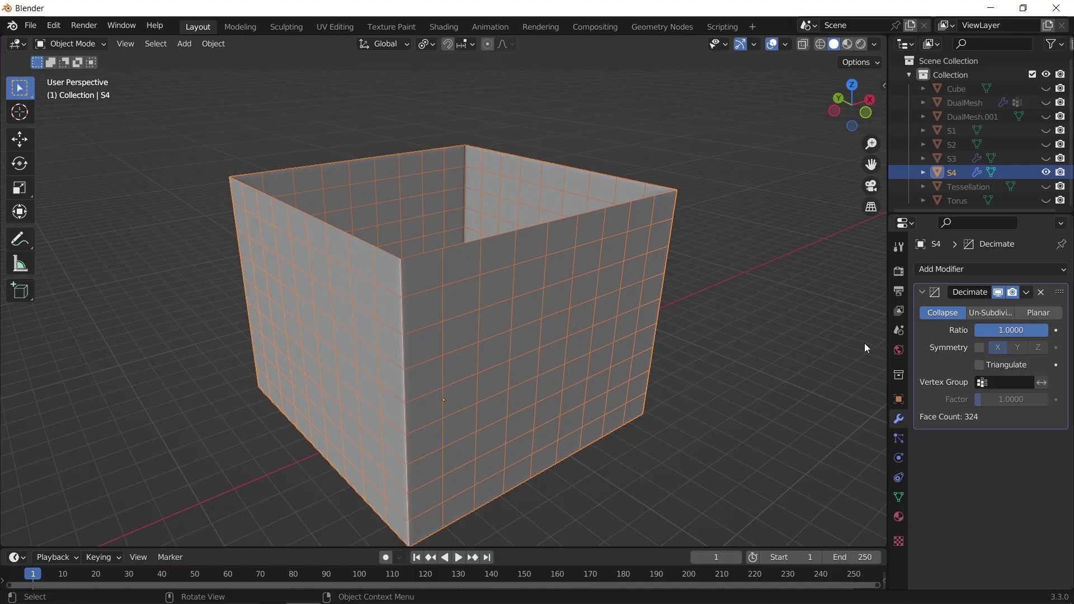
{"action": "left_click_drag", "start_coordinate": [1011, 330], "coordinate": [983, 334]}
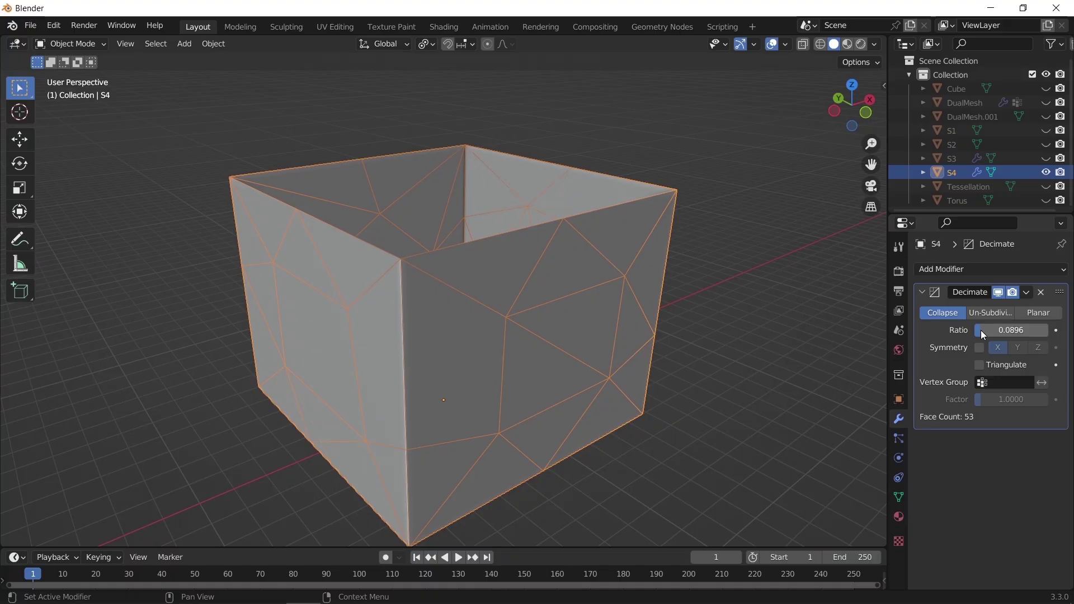
Add a Vertex Weight Proximity modifier to S4
{"action": "left_click", "coordinate": [952, 268]}
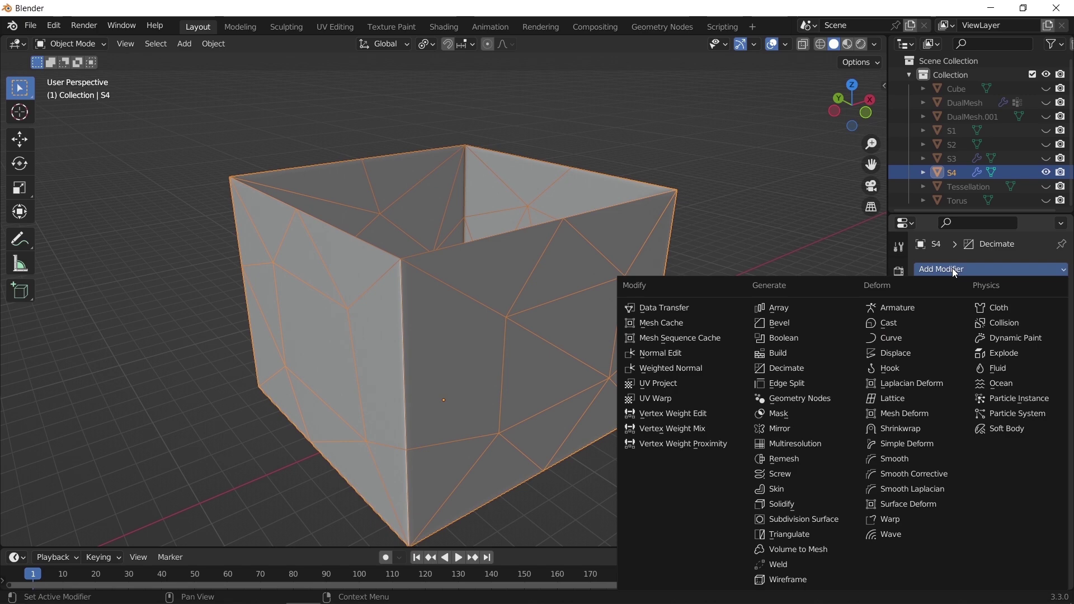
{"action": "left_click", "coordinate": [688, 447]}
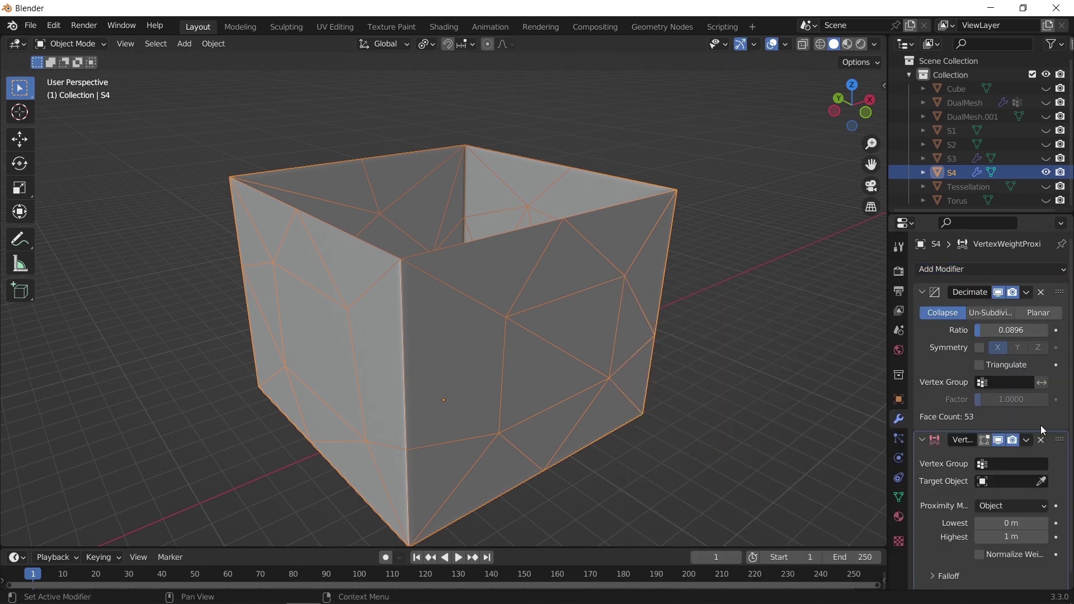
Move S4's Vertex Weight Proximity modifier above Decimate and assign all of the mesh's vertices to a new vertex group
{"action": "left_click_drag", "start_coordinate": [1059, 441], "coordinate": [1021, 278]}
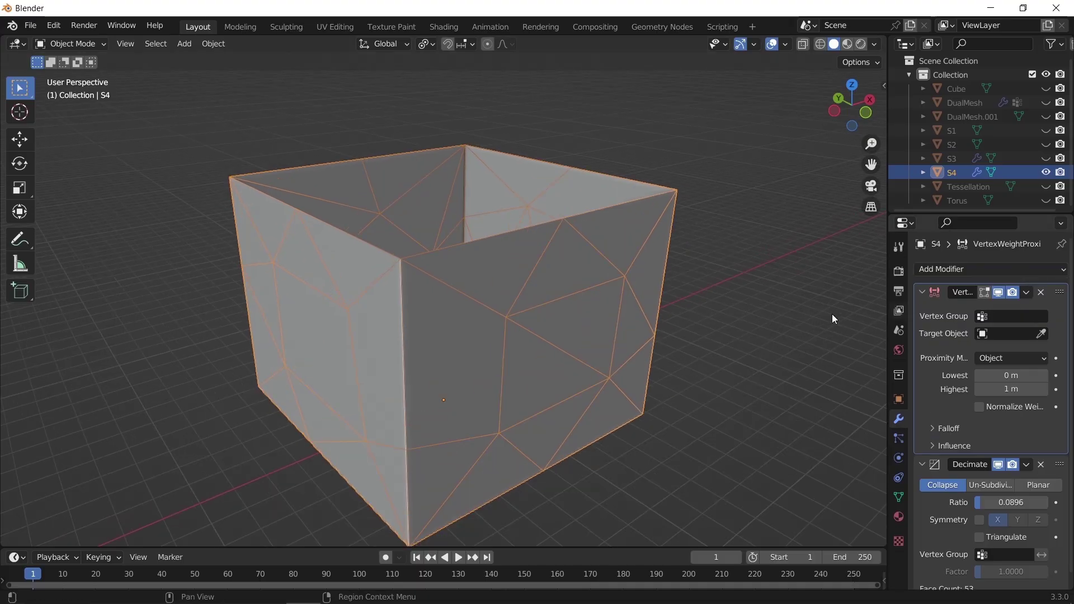
{"action": "key", "text": "Tab"}
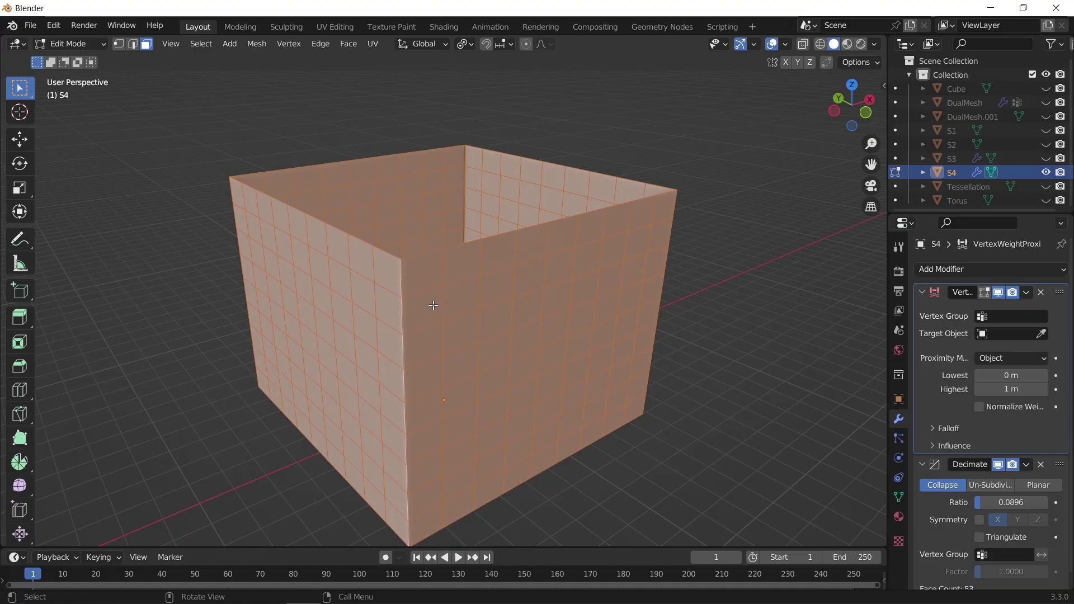
{"action": "key", "text": "1"}
{"action": "left_click", "coordinate": [898, 497]}
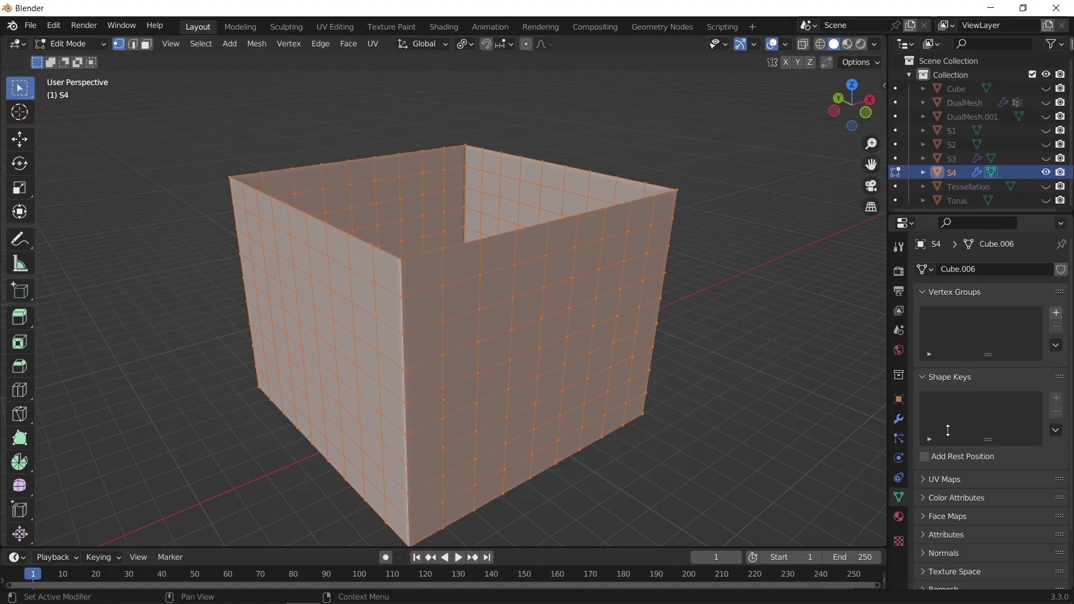
{"action": "left_click", "coordinate": [1055, 313]}
{"action": "left_click", "coordinate": [935, 400]}
{"action": "key", "text": "Tab"}
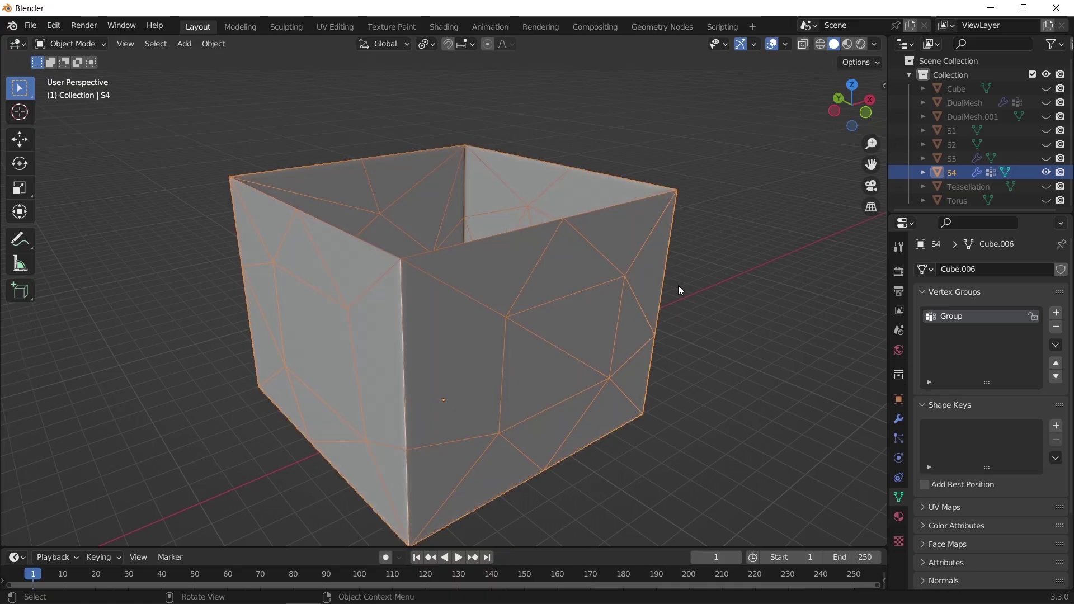
Add a UV sphere at the shell's upper corner and scale it up by about 5.4
{"action": "key", "text": "shift+a"}
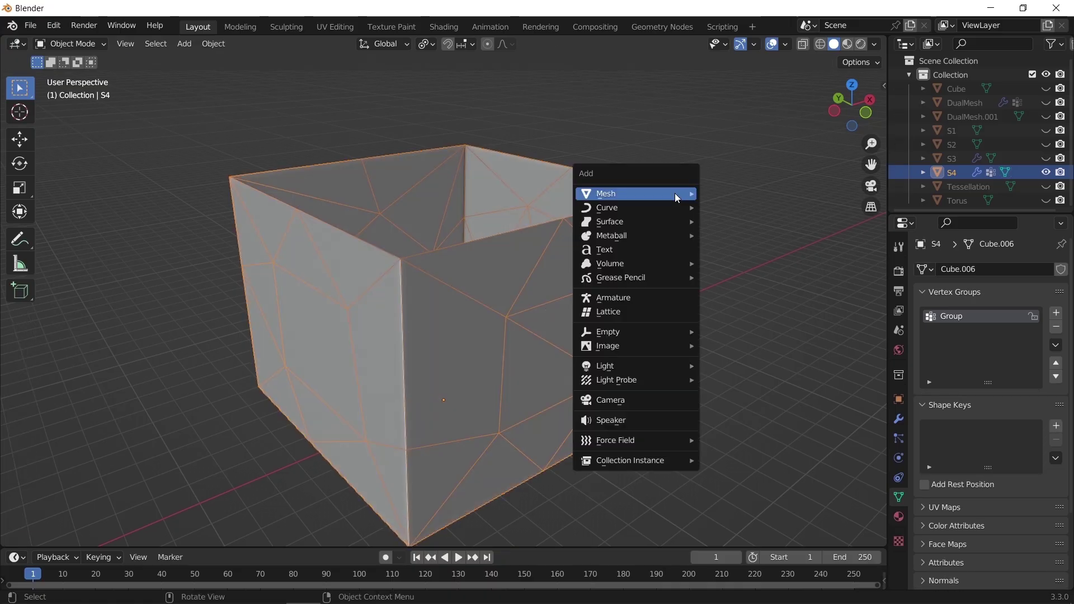
{"action": "mouse_move", "coordinate": [675, 193]}
{"action": "left_click", "coordinate": [743, 236]}
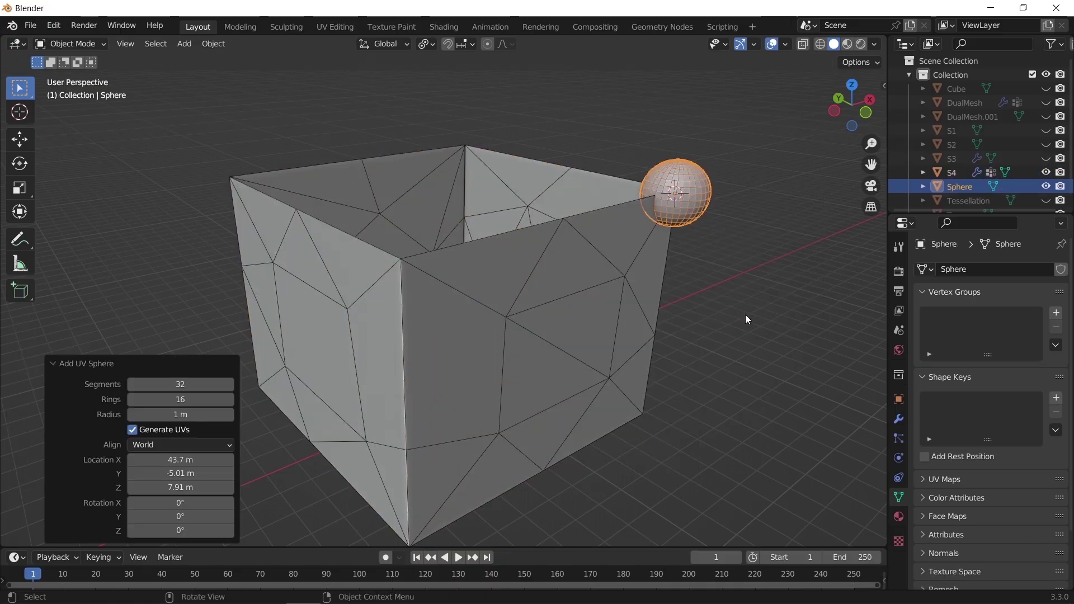
{"action": "key", "text": "s"}
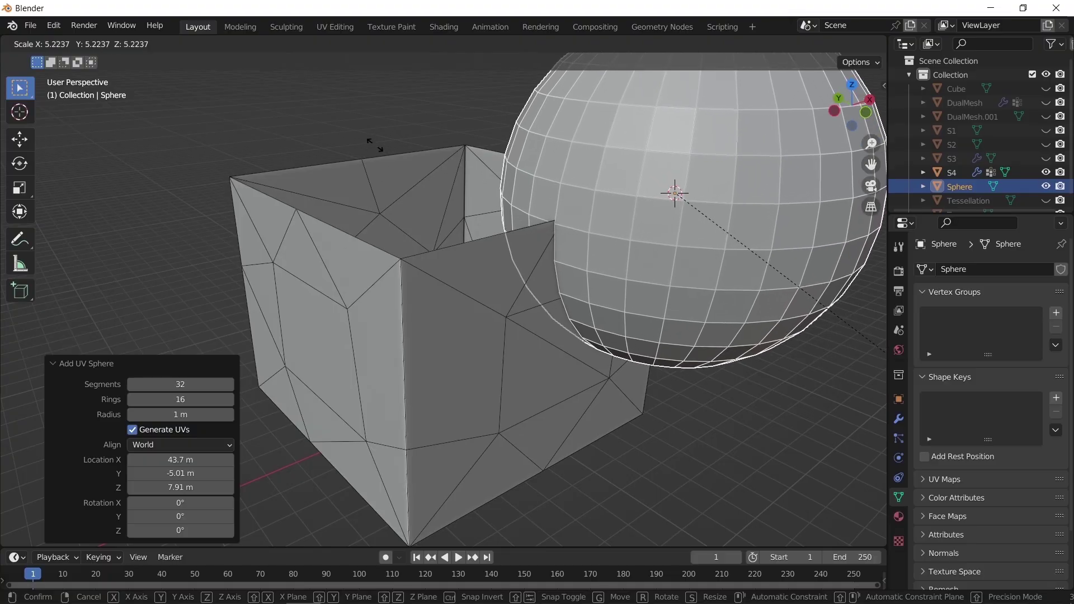
{"action": "left_click", "coordinate": [387, 168]}
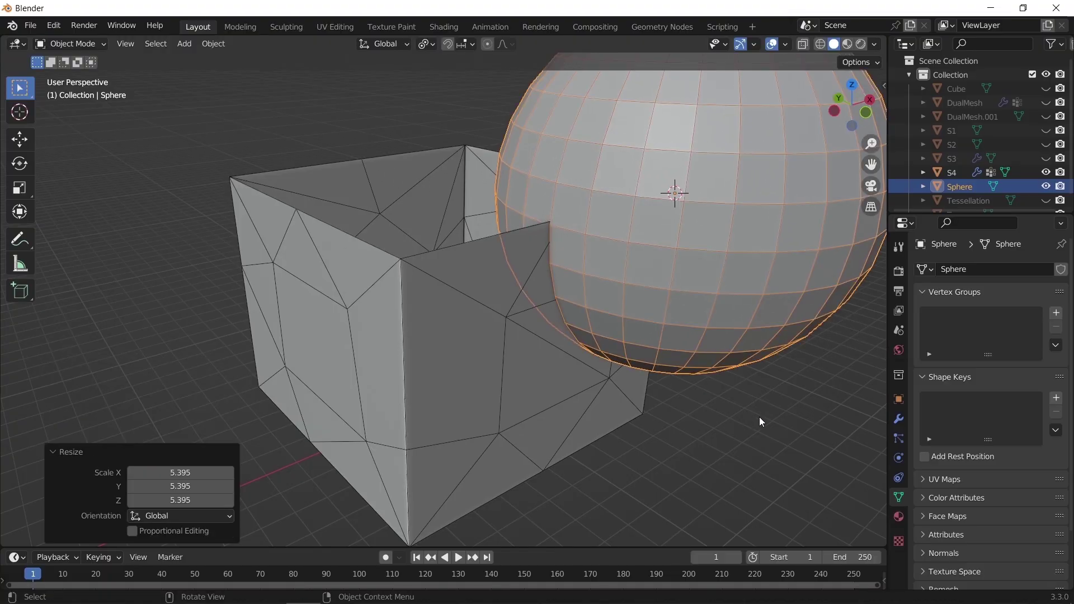
In S4's Vertex Weight Proximity modifier, set the vertex group to Group and the target object to Sphere
{"action": "left_click", "coordinate": [669, 385]}
{"action": "left_click", "coordinate": [560, 374]}
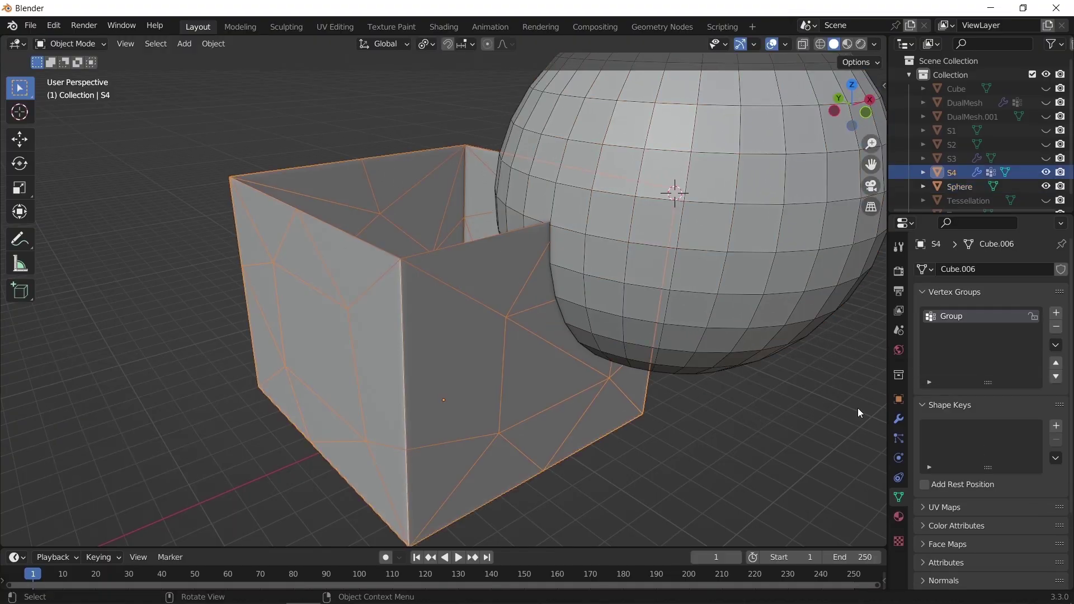
{"action": "left_click", "coordinate": [898, 418]}
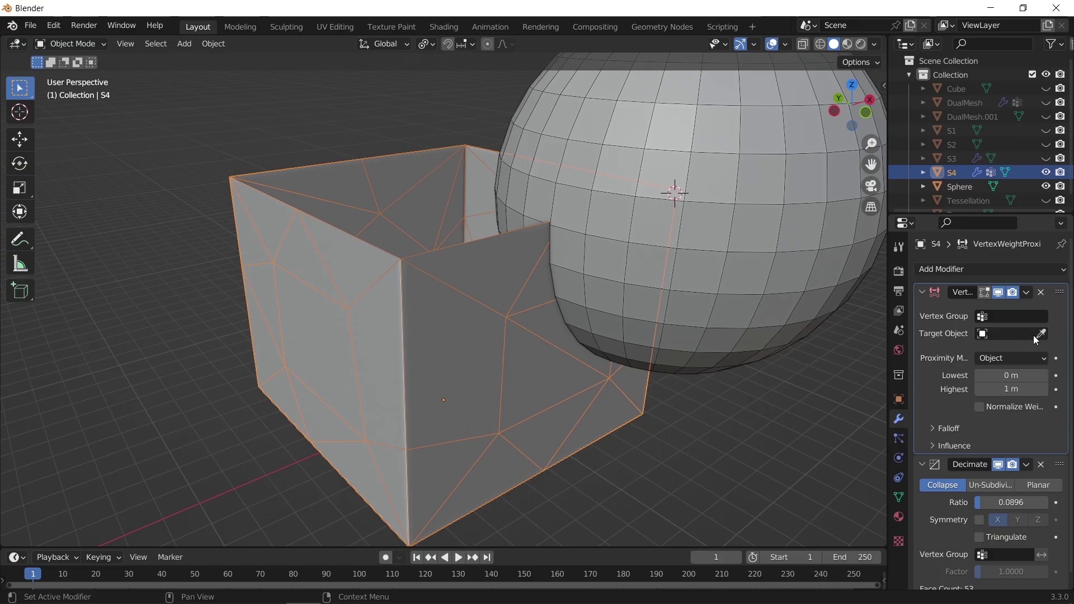
{"action": "left_click", "coordinate": [1022, 316]}
{"action": "left_click", "coordinate": [992, 336]}
{"action": "left_click", "coordinate": [1014, 332]}
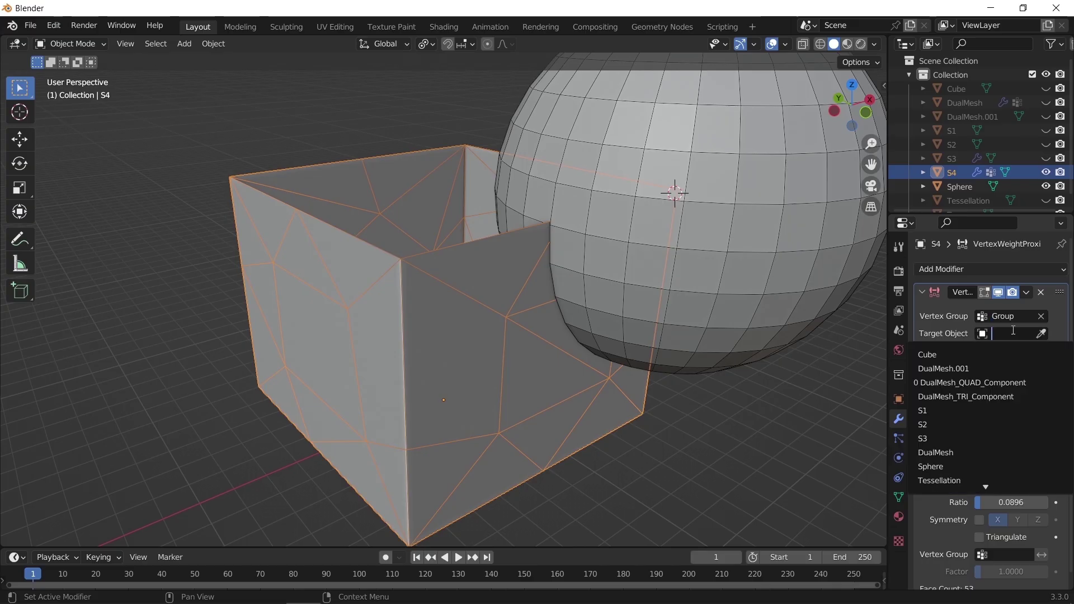
{"action": "left_click", "coordinate": [953, 468]}
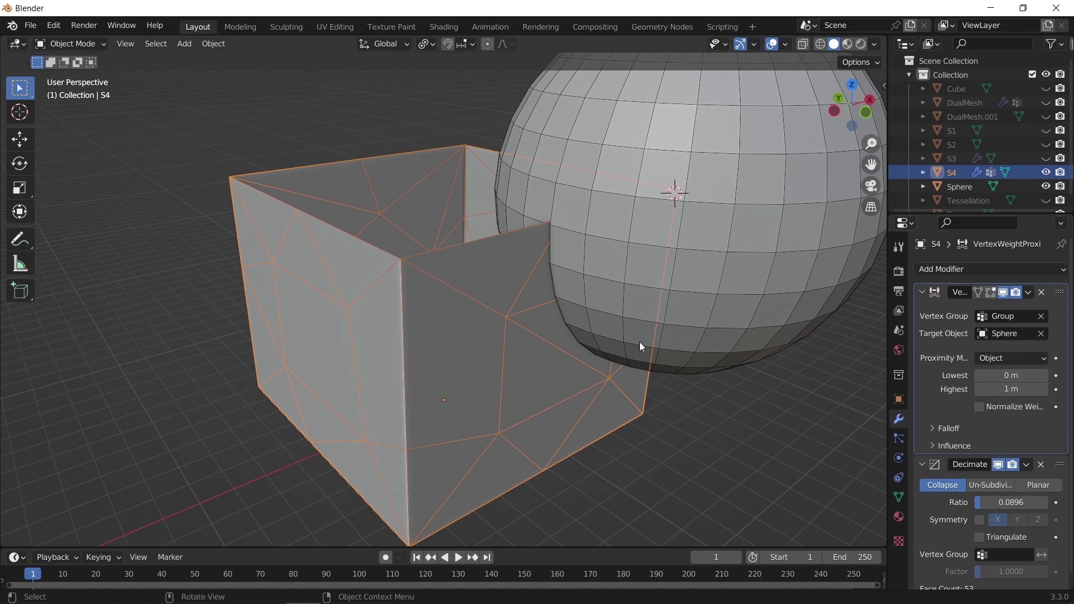
Switch S4 to Weight Paint mode and set the Proximity Mode to Geometry
{"action": "left_click", "coordinate": [97, 48]}
{"action": "left_click", "coordinate": [56, 121]}
{"action": "middle_click_drag", "start_coordinate": [489, 346], "coordinate": [501, 336]}
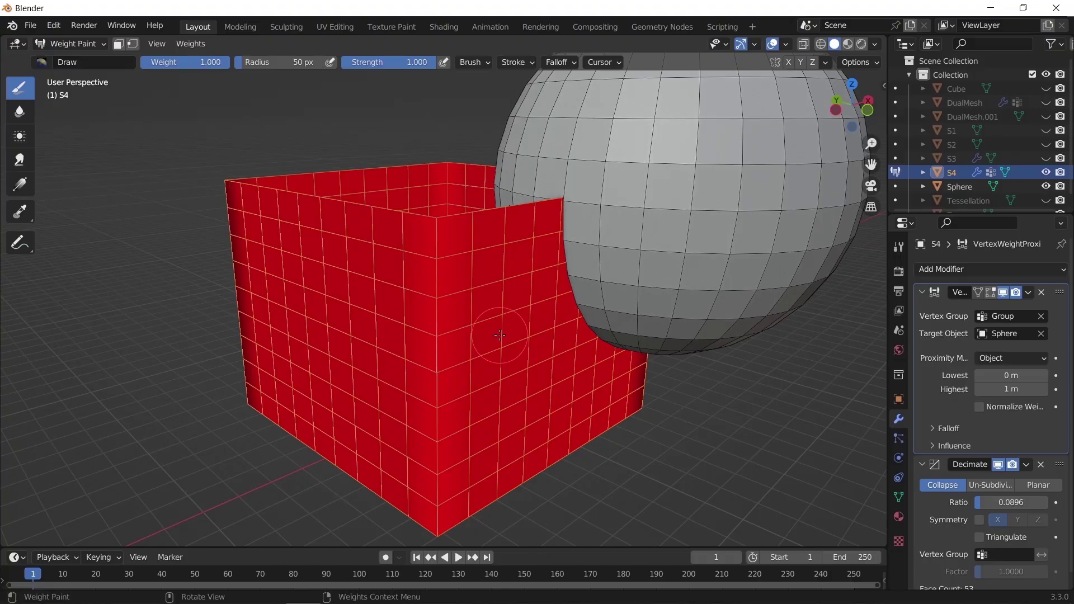
{"action": "left_click", "coordinate": [1007, 361]}
{"action": "left_click", "coordinate": [989, 388]}
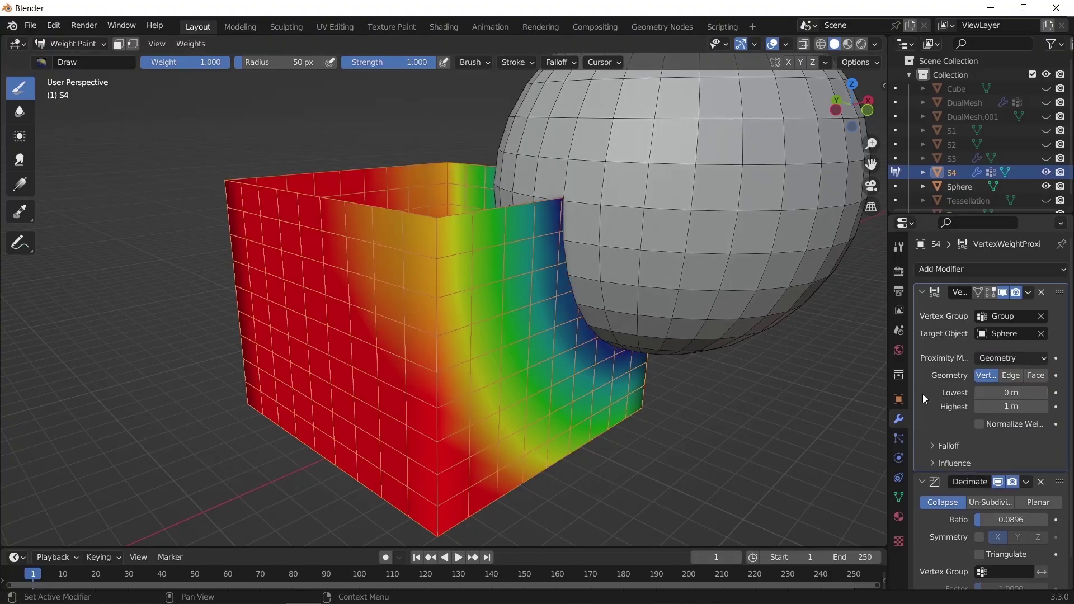
Widen the properties area and try Edge and Face proximity geometry before settling on Vertex
{"action": "left_click_drag", "start_coordinate": [888, 363], "coordinate": [820, 363]}
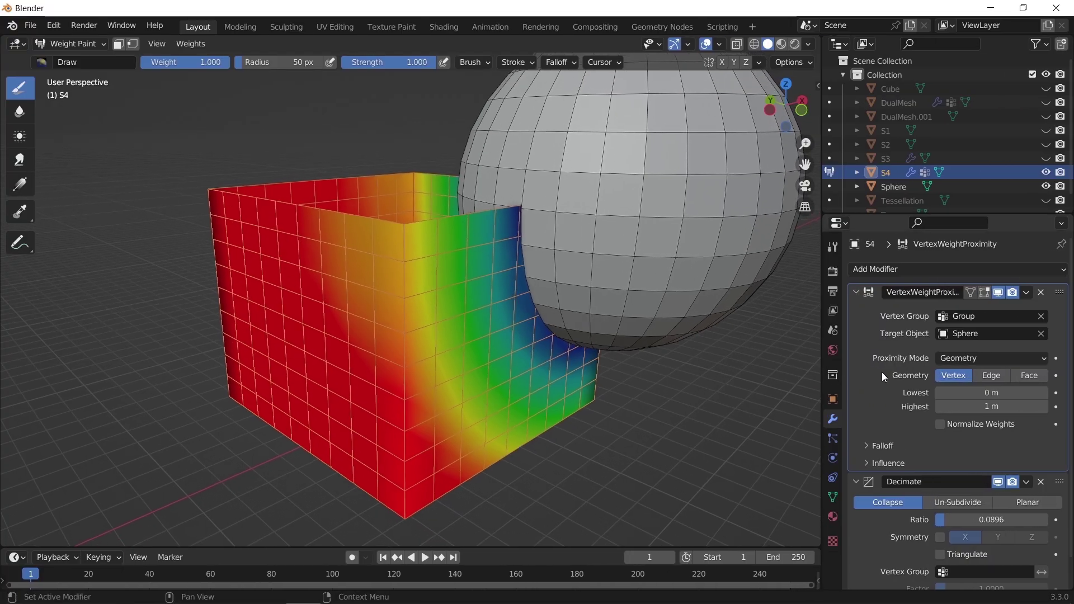
{"action": "left_click", "coordinate": [1006, 376]}
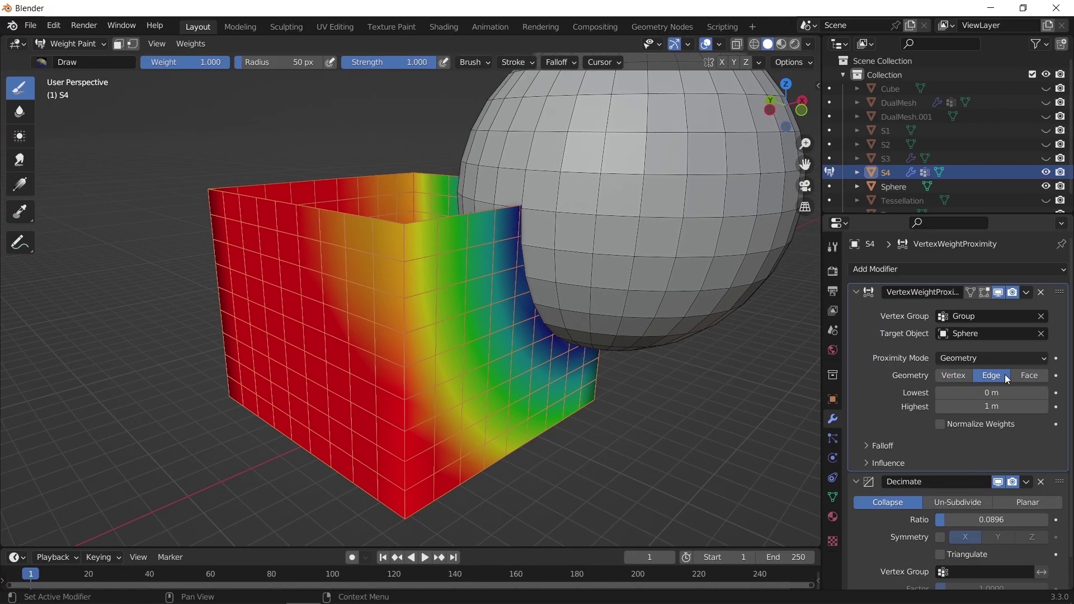
{"action": "left_click", "coordinate": [1026, 376]}
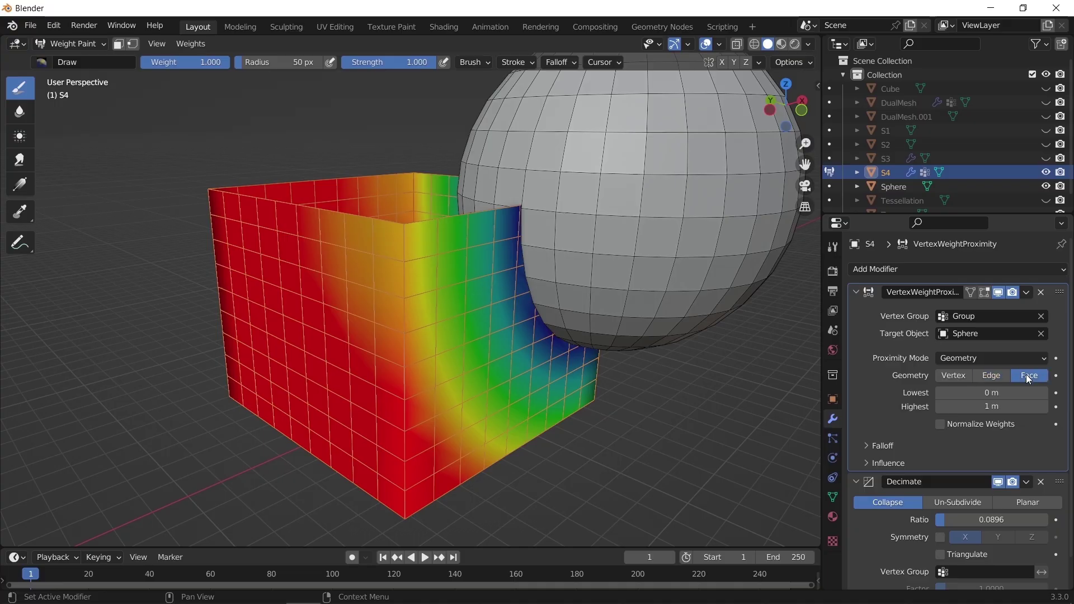
{"action": "left_click", "coordinate": [956, 377]}
Set the proximity distances to 0.15 m lowest and 1.5 m highest, and hide the Sphere
{"action": "left_click_drag", "start_coordinate": [992, 406], "coordinate": [1018, 407]}
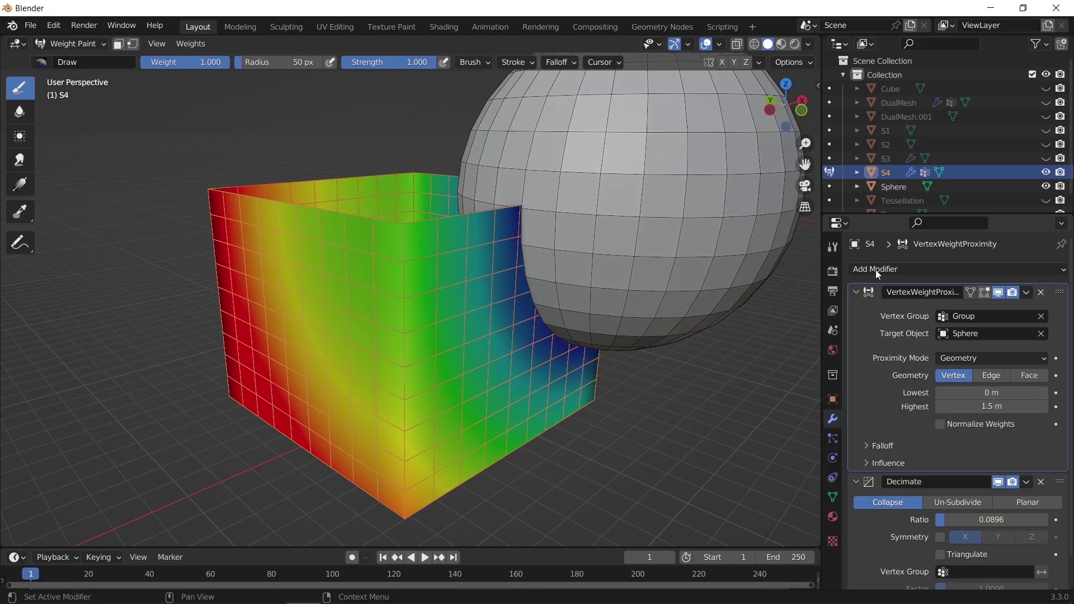
{"action": "left_click", "coordinate": [1044, 186]}
{"action": "mouse_move", "coordinate": [951, 393]}
{"action": "left_mouse_down"}
{"action": "mouse_move", "coordinate": [975, 393]}
{"action": "mouse_move", "coordinate": [959, 393]}
{"action": "left_mouse_up"}
Try the Sphere and Sharp falloff types for the proximity weights and settle on Smooth
{"action": "left_click", "coordinate": [874, 439]}
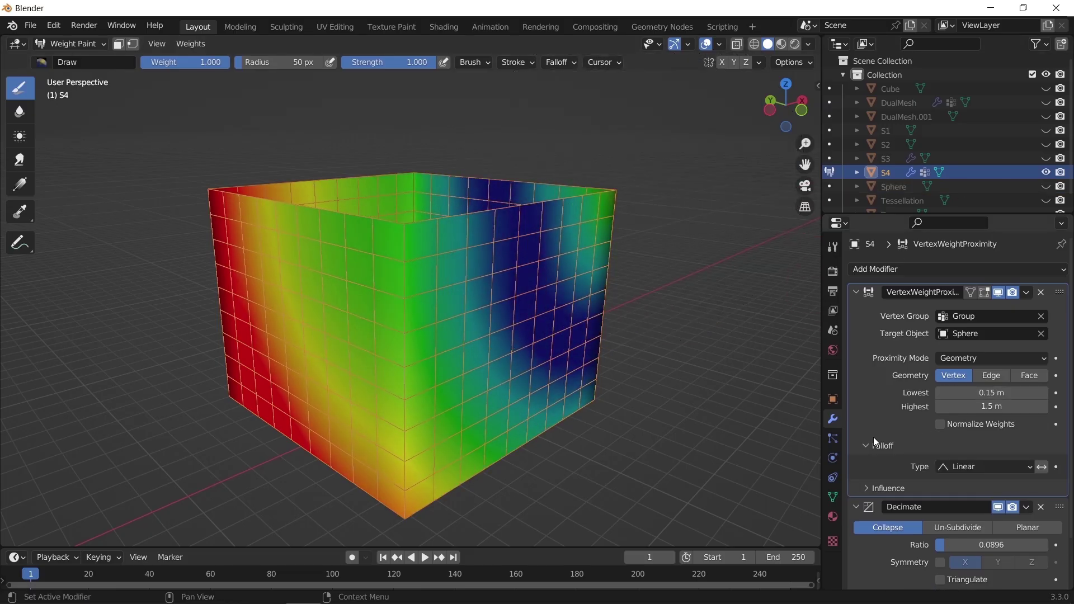
{"action": "scroll", "coordinate": [951, 419], "scroll_direction": "down", "scroll_amount": 2}
{"action": "left_click", "coordinate": [970, 413]}
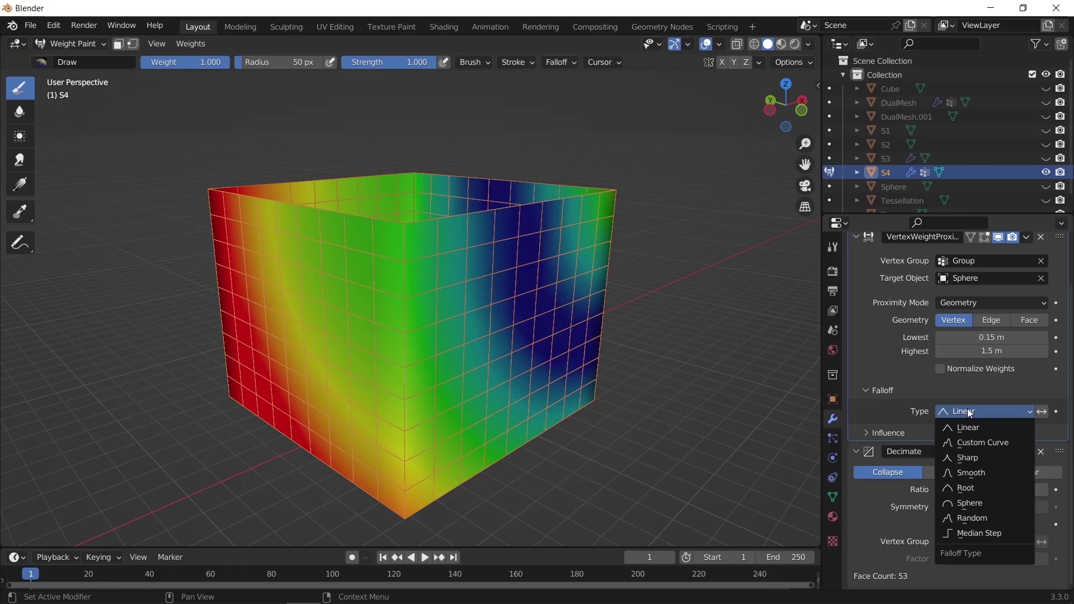
{"action": "left_click", "coordinate": [970, 503]}
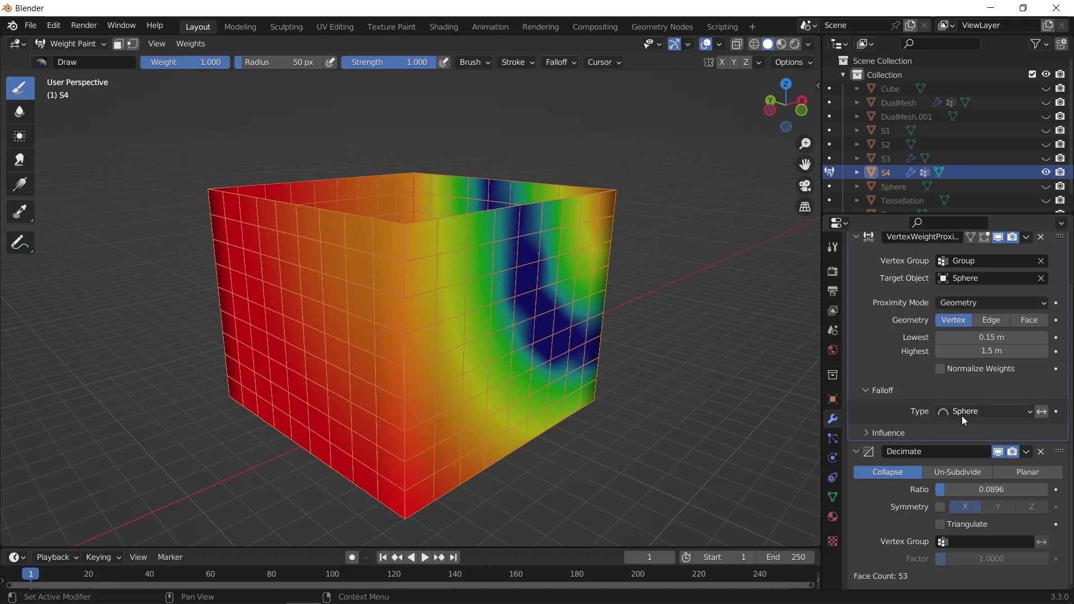
{"action": "left_click", "coordinate": [962, 415]}
{"action": "left_click", "coordinate": [957, 458]}
{"action": "left_click", "coordinate": [961, 415]}
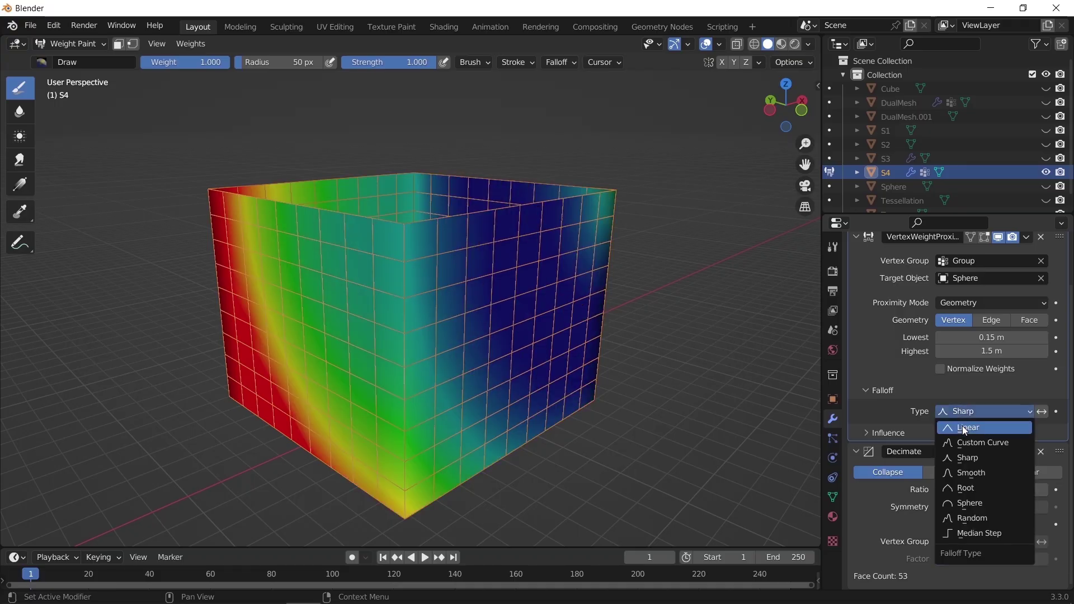
{"action": "left_click", "coordinate": [971, 473]}
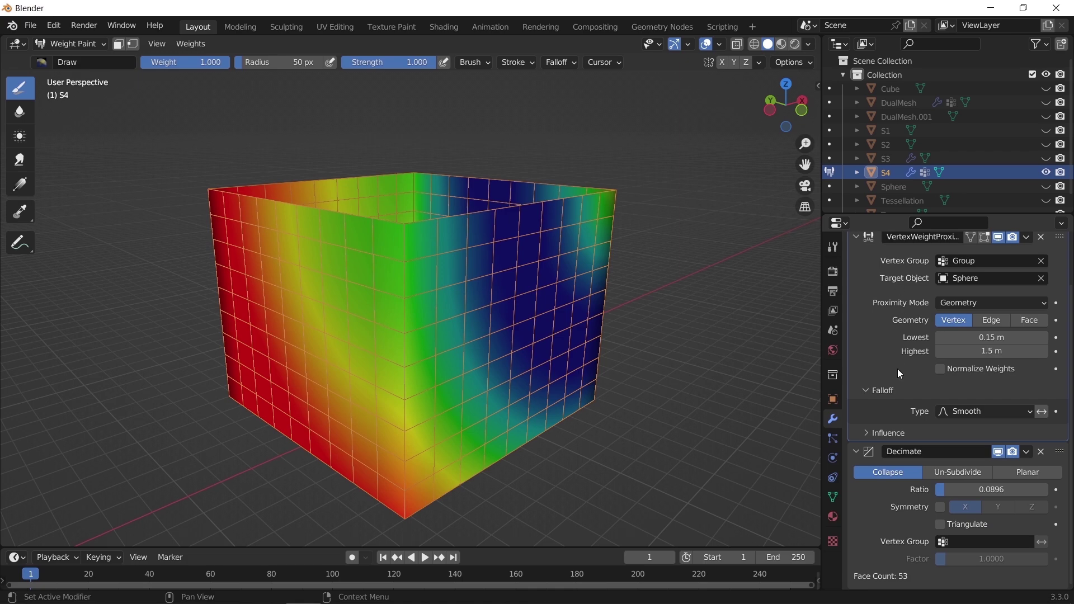
Return S4 to Object Mode and assign Group as the Decimate modifier's vertex group
{"action": "left_click", "coordinate": [71, 43]}
{"action": "left_click", "coordinate": [81, 60]}
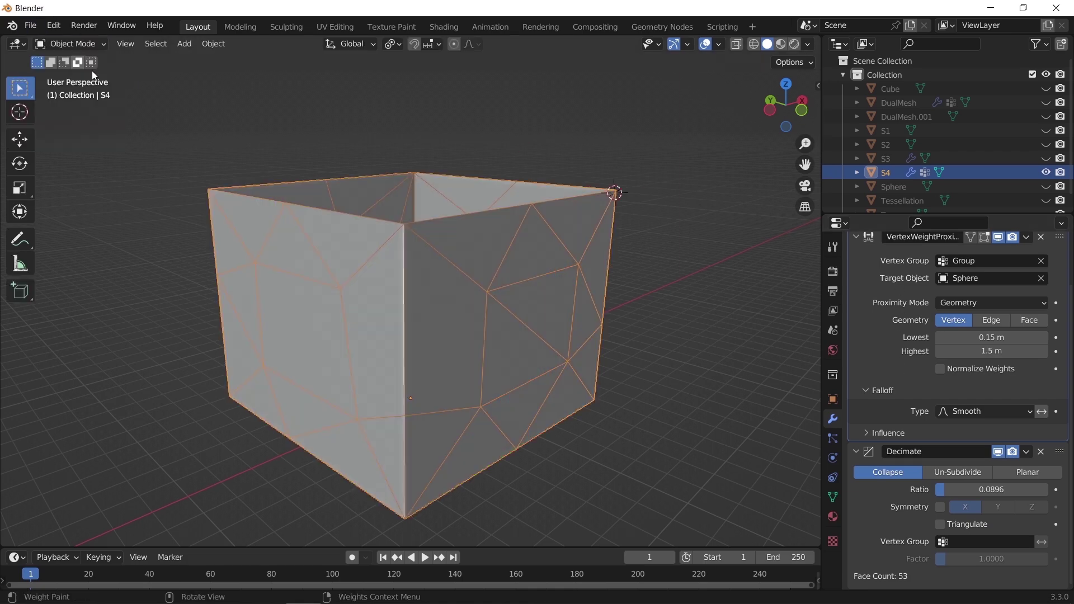
{"action": "scroll", "coordinate": [903, 329], "scroll_direction": "up", "scroll_amount": 3}
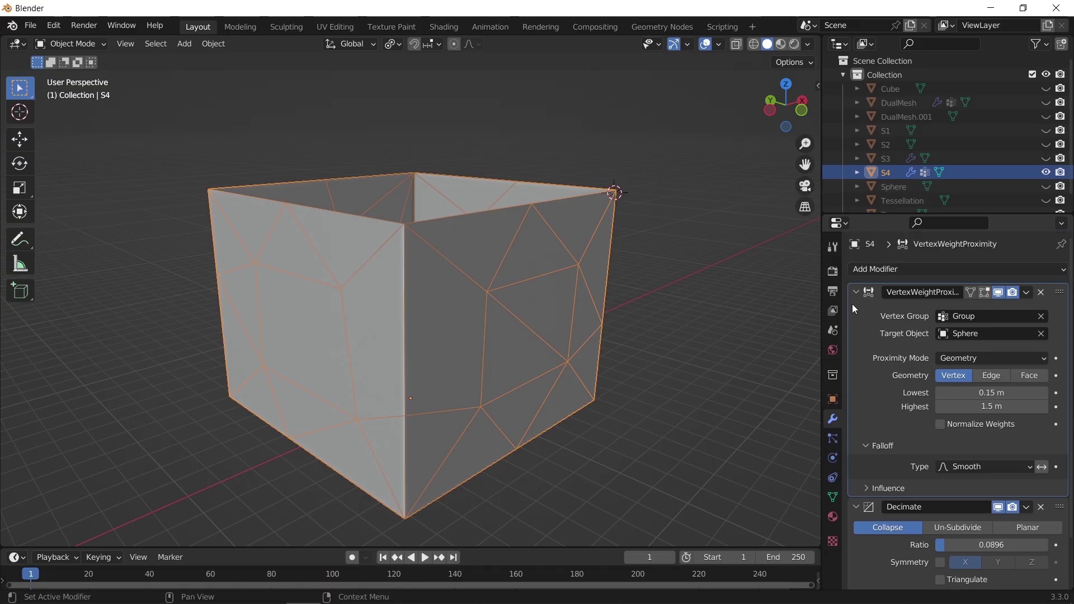
{"action": "left_click", "coordinate": [856, 292]}
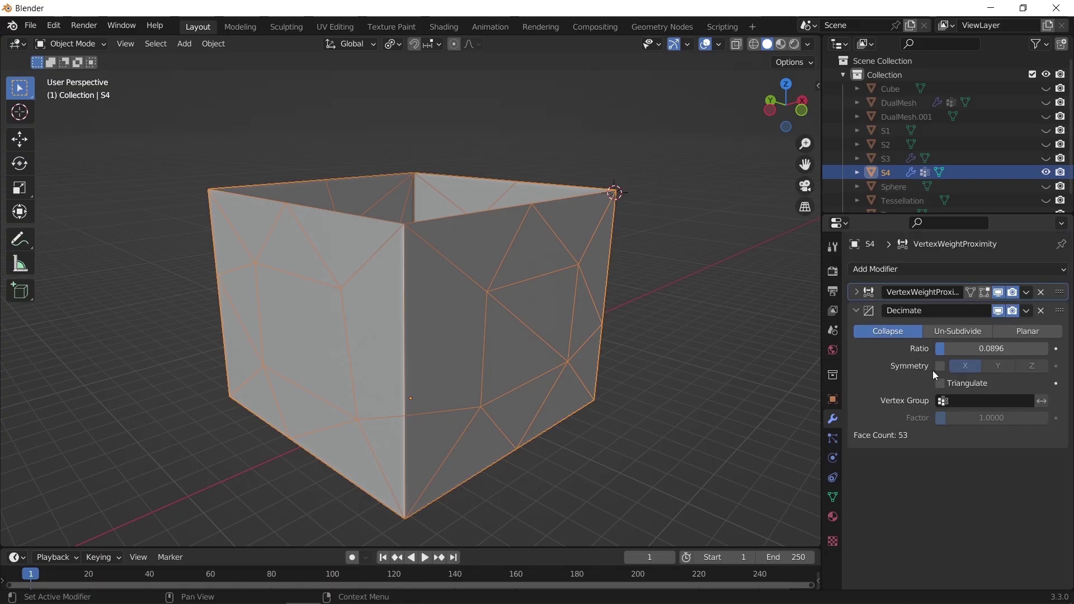
{"action": "left_click", "coordinate": [974, 401]}
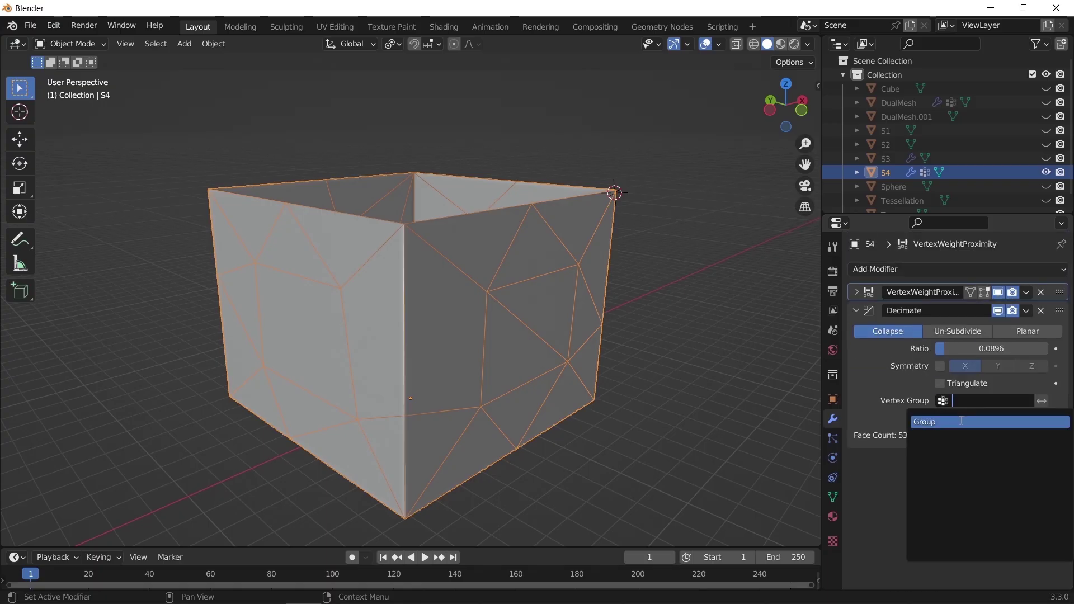
{"action": "left_click", "coordinate": [960, 420]}
Raise the Decimate ratio on S4 to 0.1376
{"action": "left_click_drag", "start_coordinate": [951, 349], "coordinate": [952, 348]}
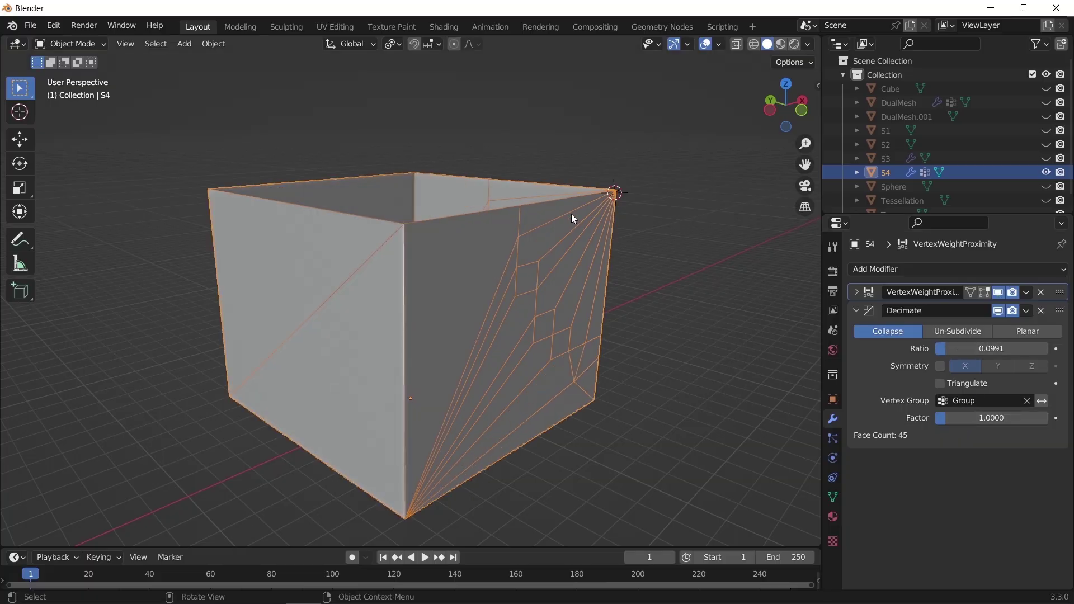
{"action": "middle_click_drag", "start_coordinate": [478, 285], "coordinate": [591, 364]}
{"action": "left_click_drag", "start_coordinate": [955, 355], "coordinate": [959, 354]}
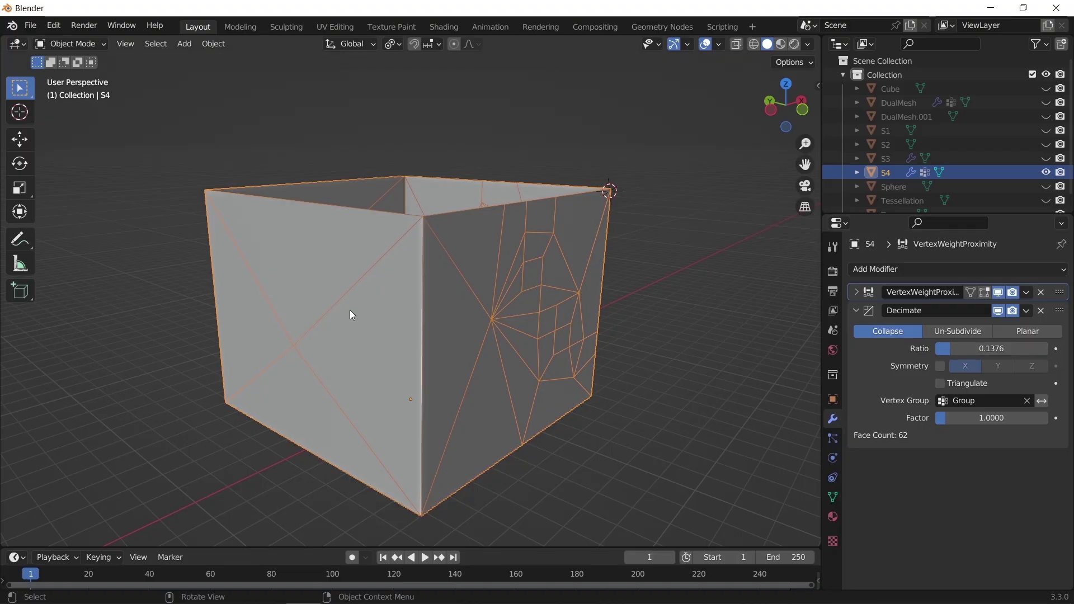
In Edit Mode, subdivide a tall block of faces on S4's front-left wall with one cut, and return to Object Mode
{"action": "key", "text": "Tab"}
{"action": "left_click", "coordinate": [147, 44]}
{"action": "left_click_drag", "start_coordinate": [261, 225], "coordinate": [335, 419]}
{"action": "right_click", "coordinate": [310, 306]}
{"action": "left_click", "coordinate": [310, 306]}
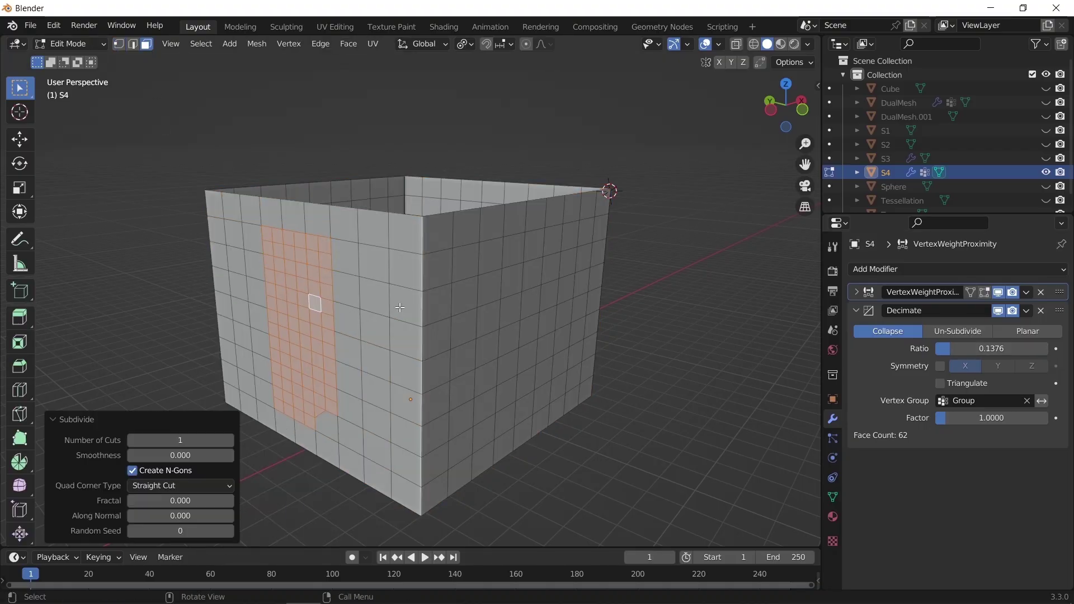
{"action": "key", "text": "Tab"}
Enable Triangulate in the Decimate modifier and add a Wireframe modifier to S4 with Boundary enabled
{"action": "left_click", "coordinate": [941, 383]}
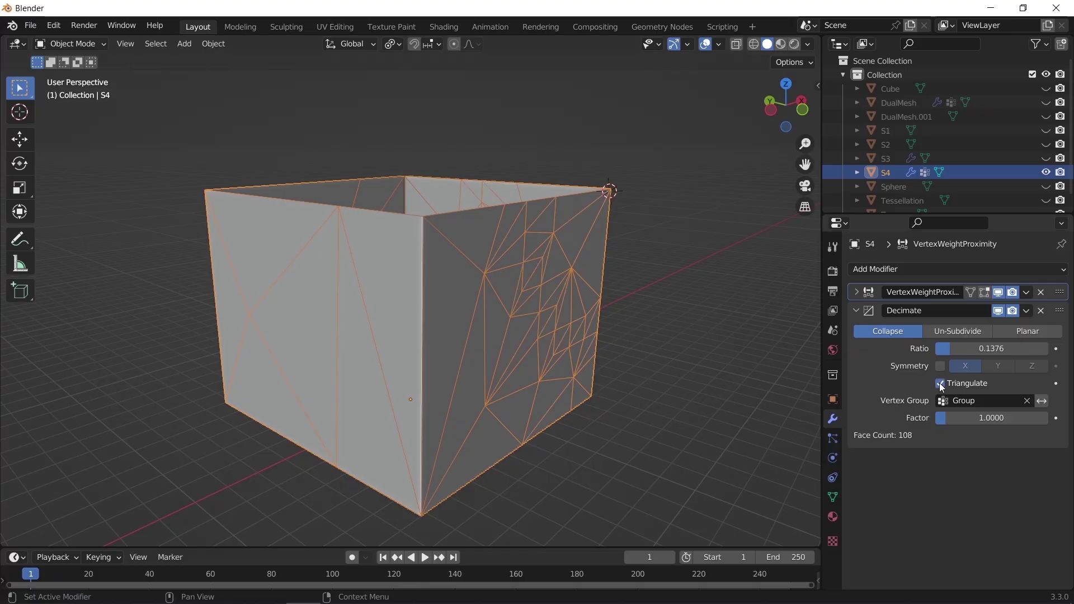
{"action": "left_click", "coordinate": [858, 311]}
{"action": "left_click", "coordinate": [878, 272]}
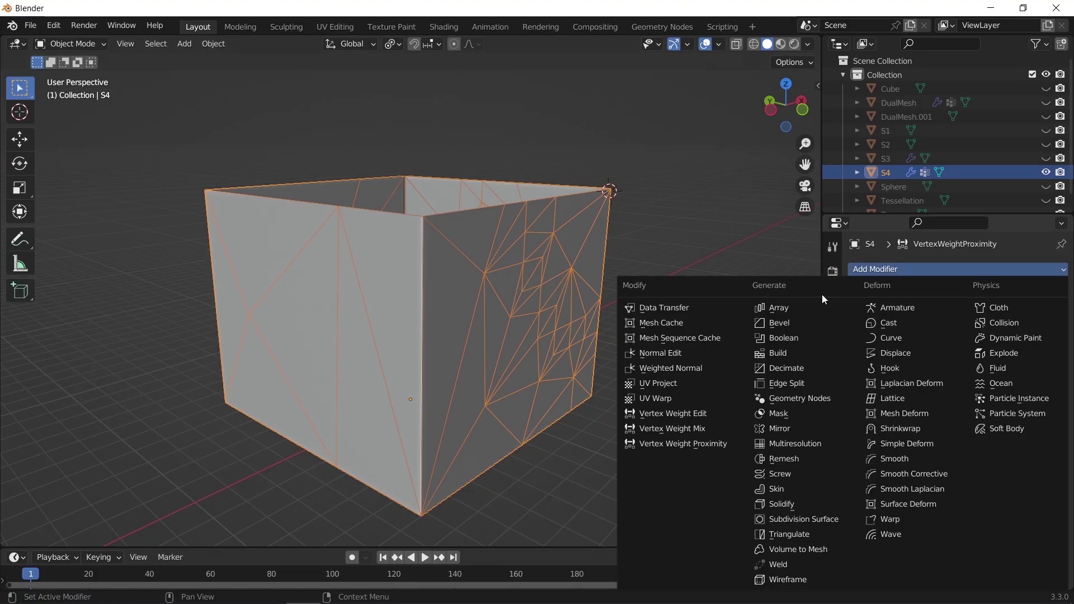
{"action": "left_click", "coordinate": [805, 580]}
{"action": "mouse_move", "coordinate": [618, 401]}
{"action": "middle_mouse_down"}
{"action": "mouse_move", "coordinate": [538, 414]}
{"action": "mouse_move", "coordinate": [609, 412]}
{"action": "middle_mouse_up"}
{"action": "scroll", "coordinate": [446, 264], "scroll_direction": "up", "scroll_amount": 5}
{"action": "scroll", "coordinate": [453, 272], "scroll_direction": "down", "scroll_amount": 2}
{"action": "left_click", "coordinate": [941, 385]}
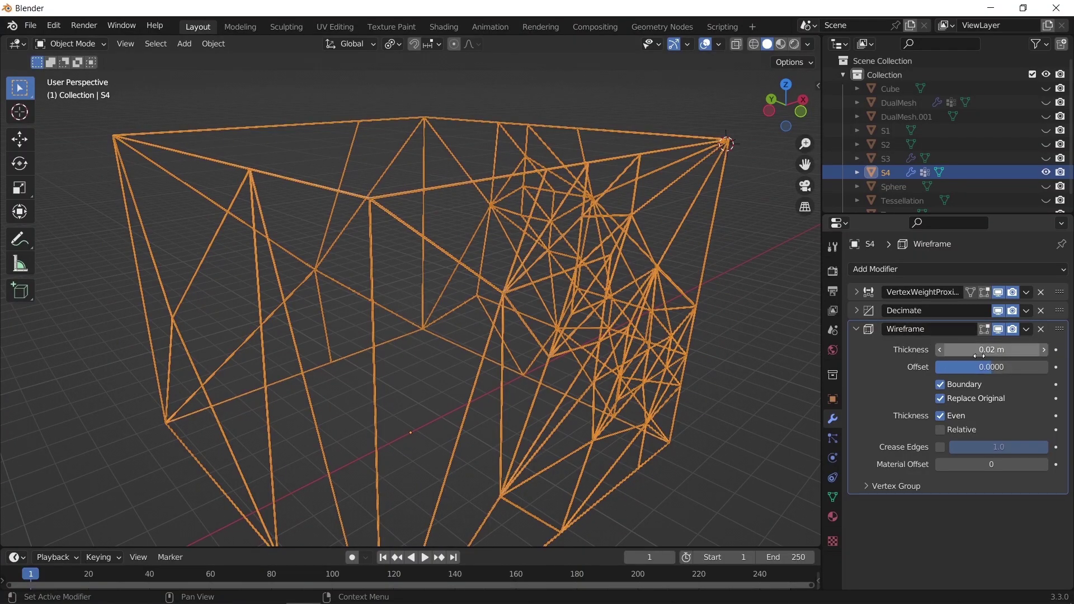
Apply S4's scale and set the Wireframe thickness to 0.287 m
{"action": "left_click_drag", "start_coordinate": [976, 350], "coordinate": [1024, 350]}
{"action": "key", "text": "ctrl+a"}
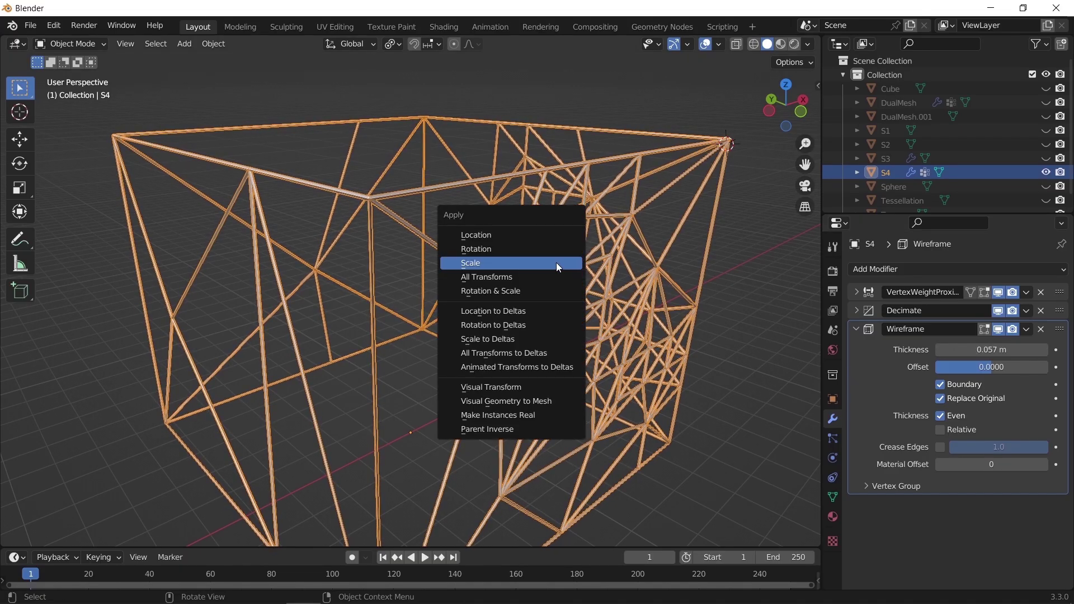
{"action": "left_click", "coordinate": [556, 263]}
{"action": "left_click_drag", "start_coordinate": [957, 350], "coordinate": [1057, 350]}
{"action": "left_click", "coordinate": [54, 465]}
{"action": "left_click_drag", "start_coordinate": [992, 351], "coordinate": [1017, 350]}
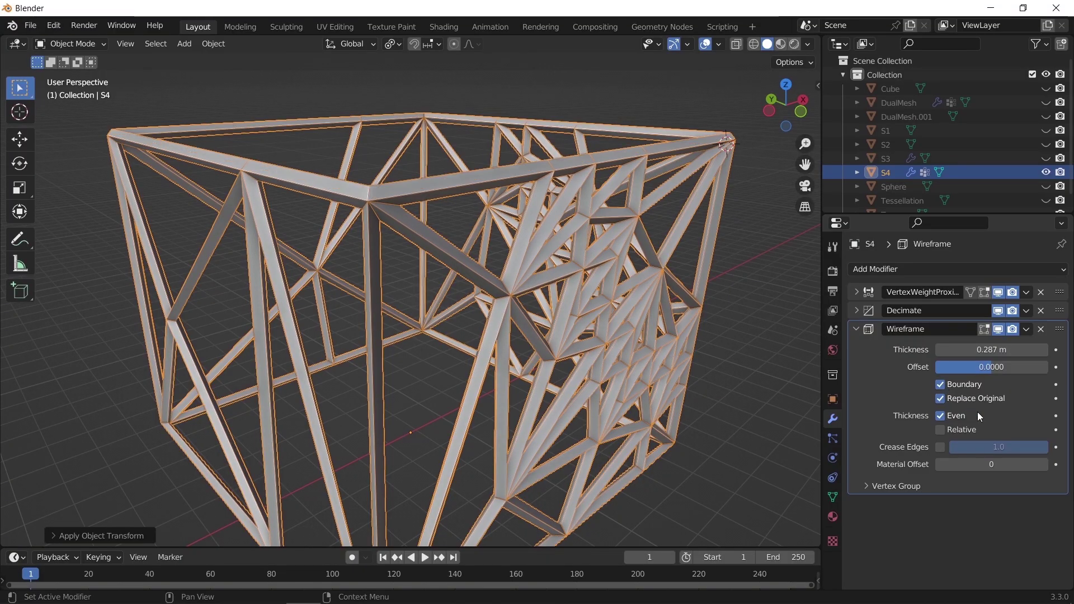
Assign the vertex group named Group to S4's Wireframe modifier to vary the strut thickness
{"action": "left_click", "coordinate": [901, 485]}
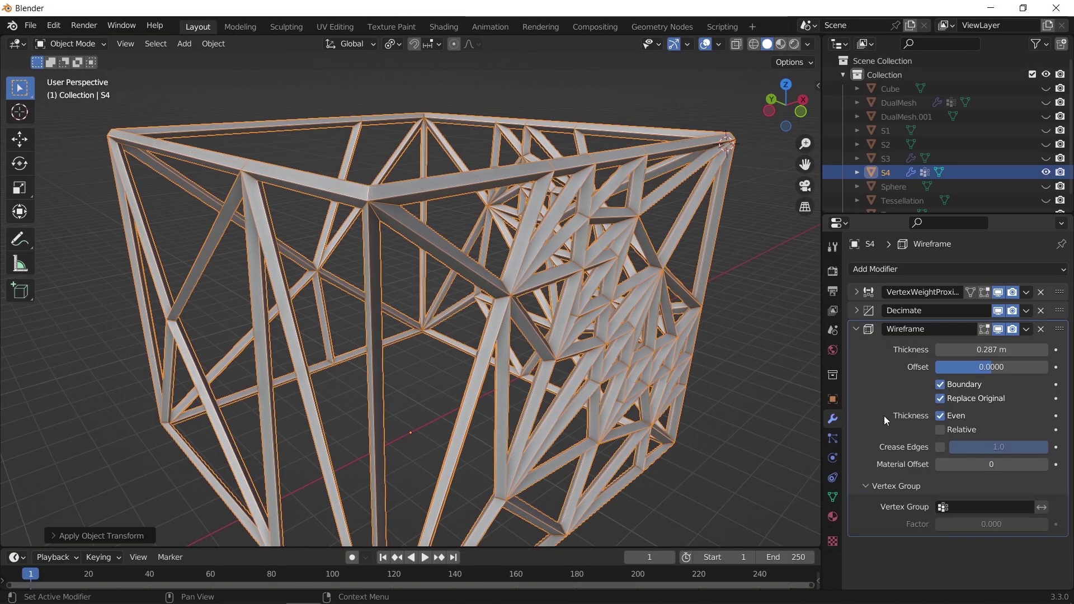
{"action": "left_click", "coordinate": [975, 505]}
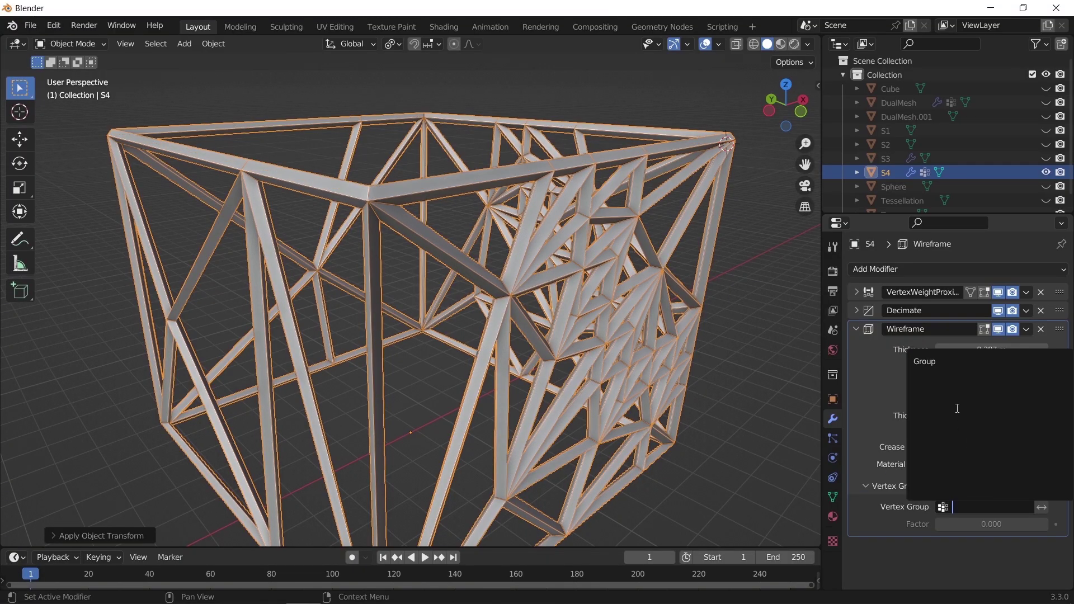
{"action": "left_click", "coordinate": [941, 364]}
{"action": "mouse_move", "coordinate": [660, 360]}
{"action": "middle_mouse_down"}
{"action": "mouse_move", "coordinate": [537, 383]}
{"action": "mouse_move", "coordinate": [624, 378]}
{"action": "mouse_move", "coordinate": [662, 363]}
{"action": "middle_mouse_up"}
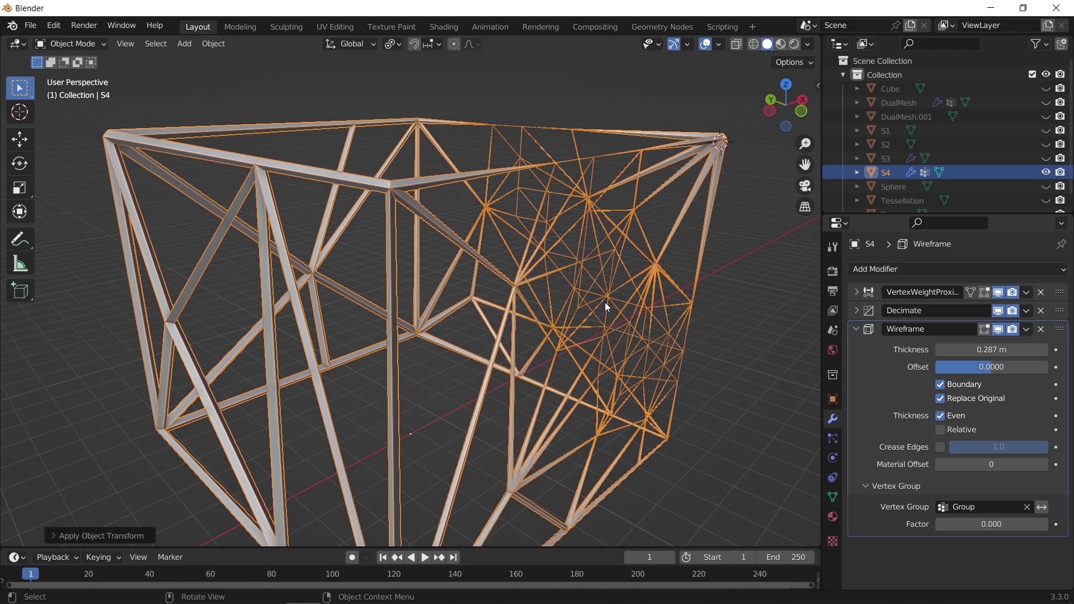
{"action": "middle_click_drag", "start_coordinate": [605, 302], "coordinate": [594, 337]}
{"action": "scroll", "coordinate": [595, 337], "scroll_direction": "up", "scroll_amount": 2}
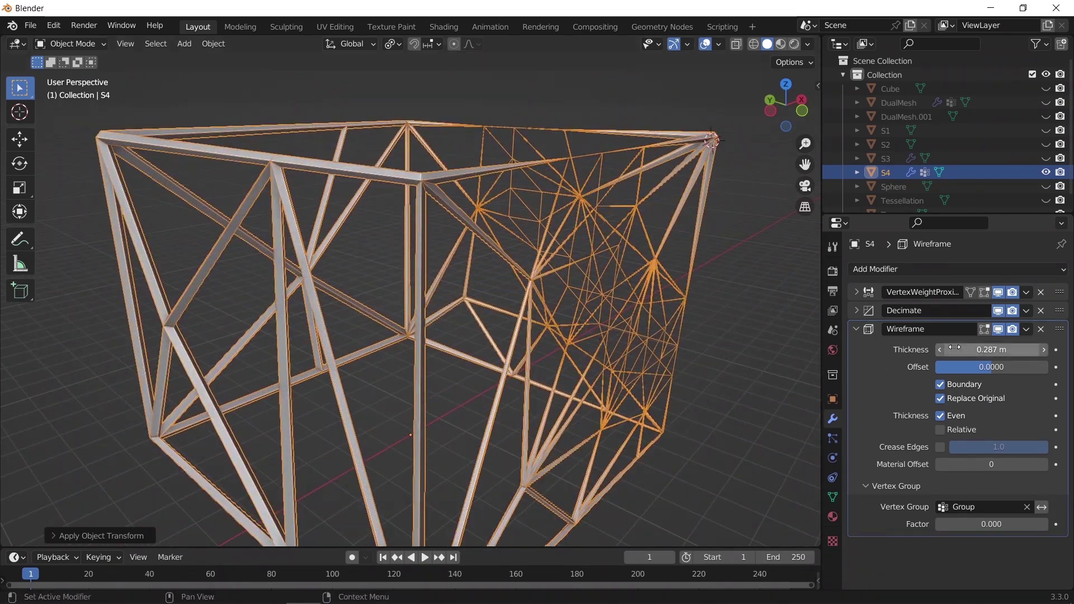
Reduce the Wireframe thickness on S4 to 0.1955 m and check the thinner struts
{"action": "left_click_drag", "start_coordinate": [991, 349], "coordinate": [951, 349]}
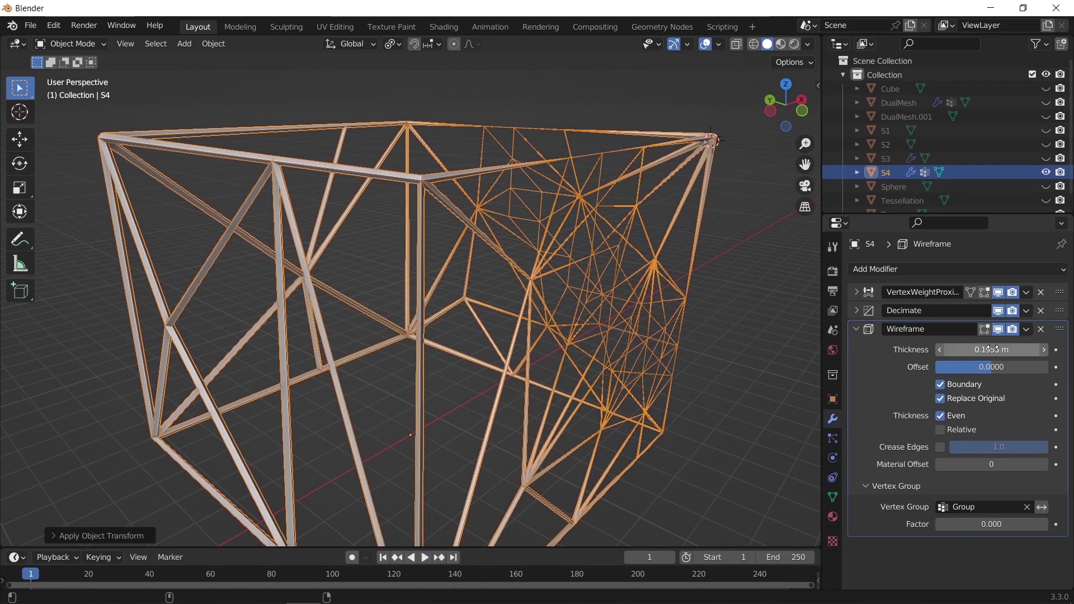
{"action": "scroll", "coordinate": [570, 297], "scroll_direction": "up", "scroll_amount": 4}
{"action": "mouse_move", "coordinate": [571, 296]}
{"action": "middle_mouse_down"}
{"action": "mouse_move", "coordinate": [536, 296]}
{"action": "mouse_move", "coordinate": [563, 299]}
{"action": "middle_mouse_up"}
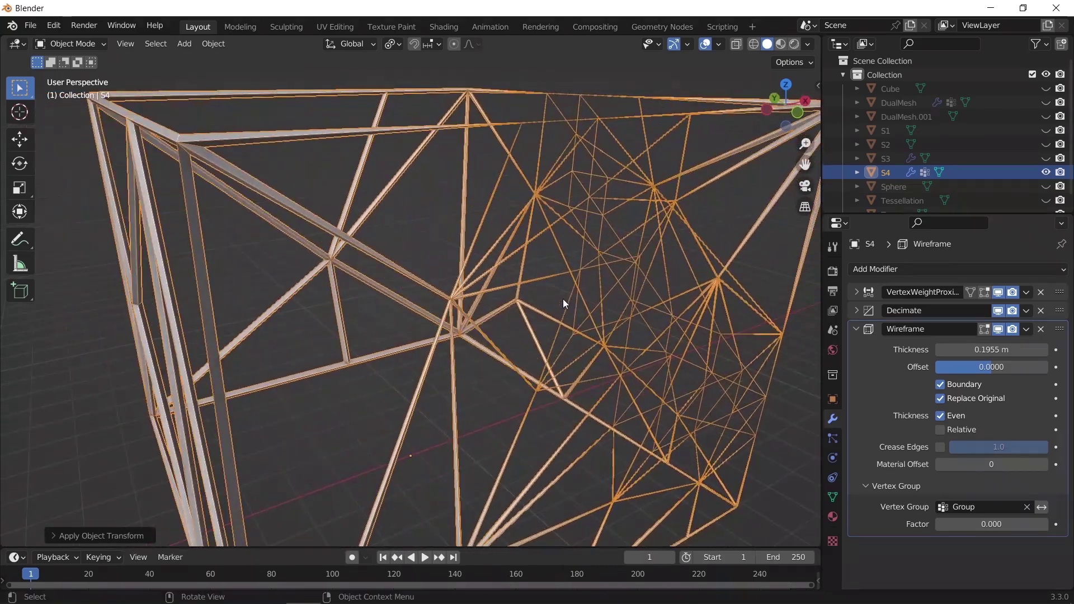
{"action": "scroll", "coordinate": [571, 298], "scroll_direction": "down", "scroll_amount": 4}
Add a Subdivision Surface modifier to S4 with 4 viewport levels and hide the viewport overlays
{"action": "left_click", "coordinate": [865, 335]}
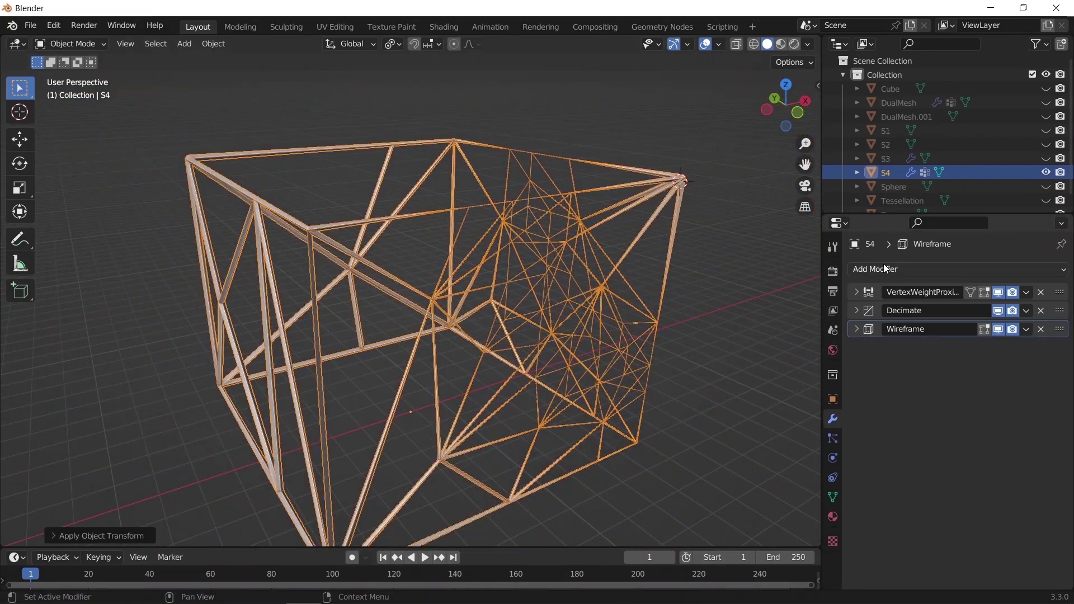
{"action": "left_click", "coordinate": [884, 267]}
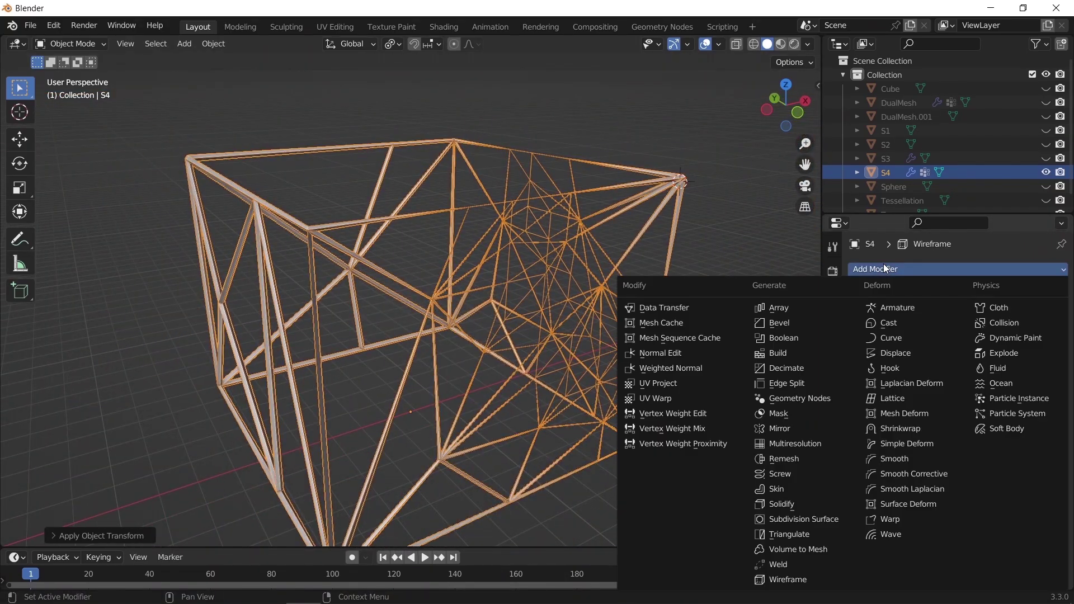
{"action": "left_click", "coordinate": [824, 516]}
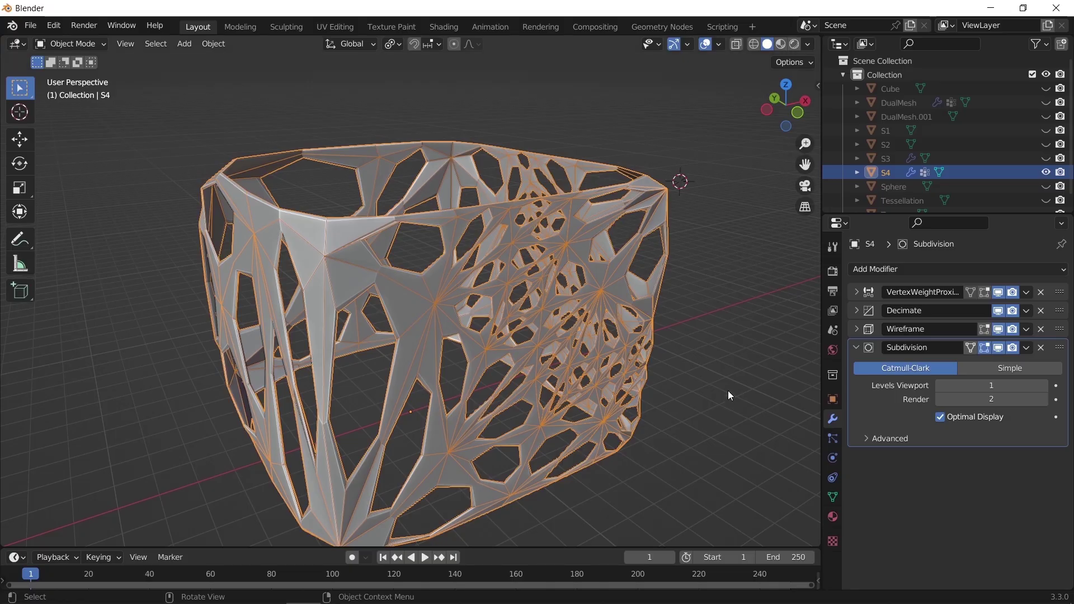
{"action": "left_click", "coordinate": [994, 381]}
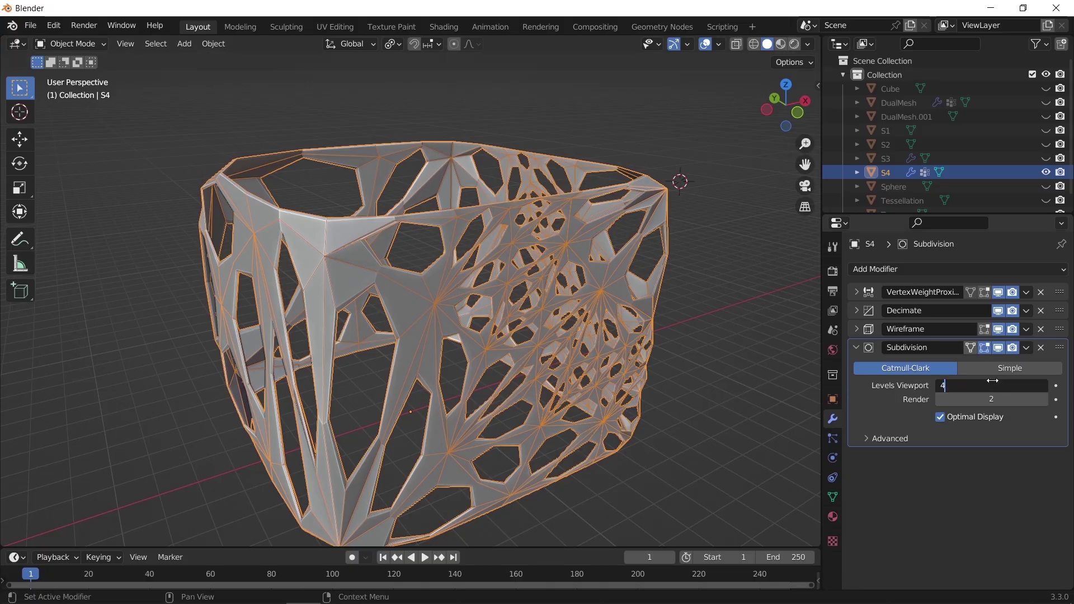
{"action": "key", "text": "Return"}
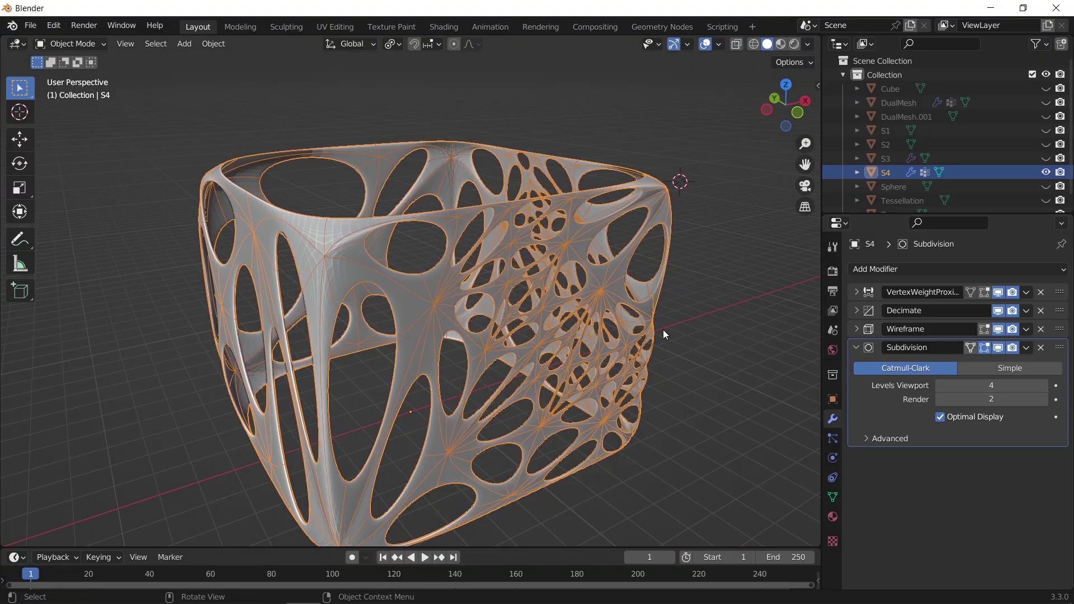
{"action": "left_click", "coordinate": [706, 46]}
{"action": "middle_click_drag", "start_coordinate": [663, 280], "coordinate": [699, 300]}
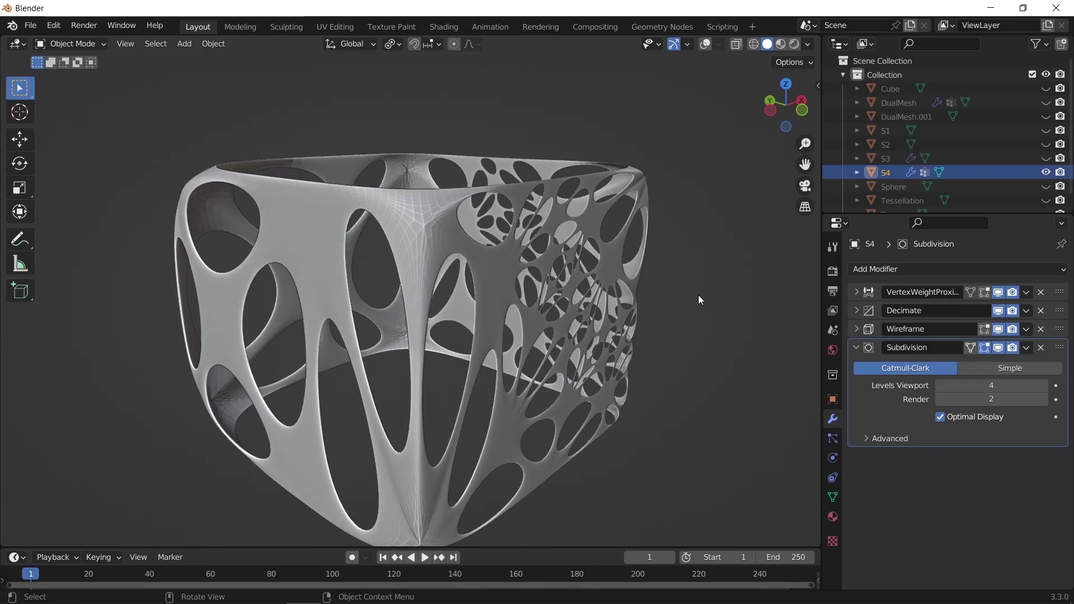
Add a Solidify modifier to S4 and set its offset to 1
{"action": "left_click", "coordinate": [915, 273]}
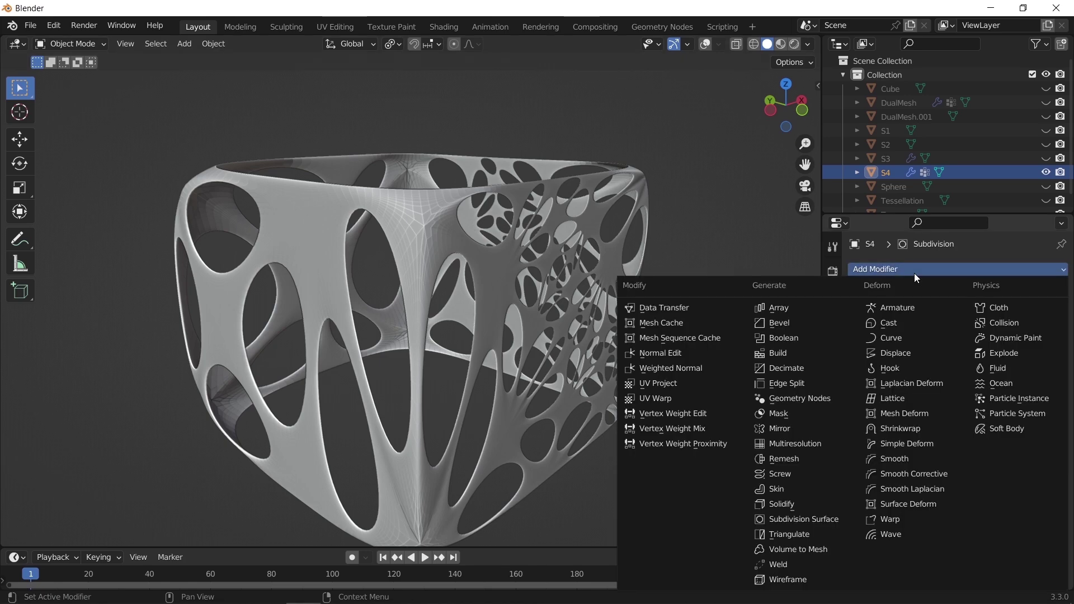
{"action": "left_click", "coordinate": [823, 507]}
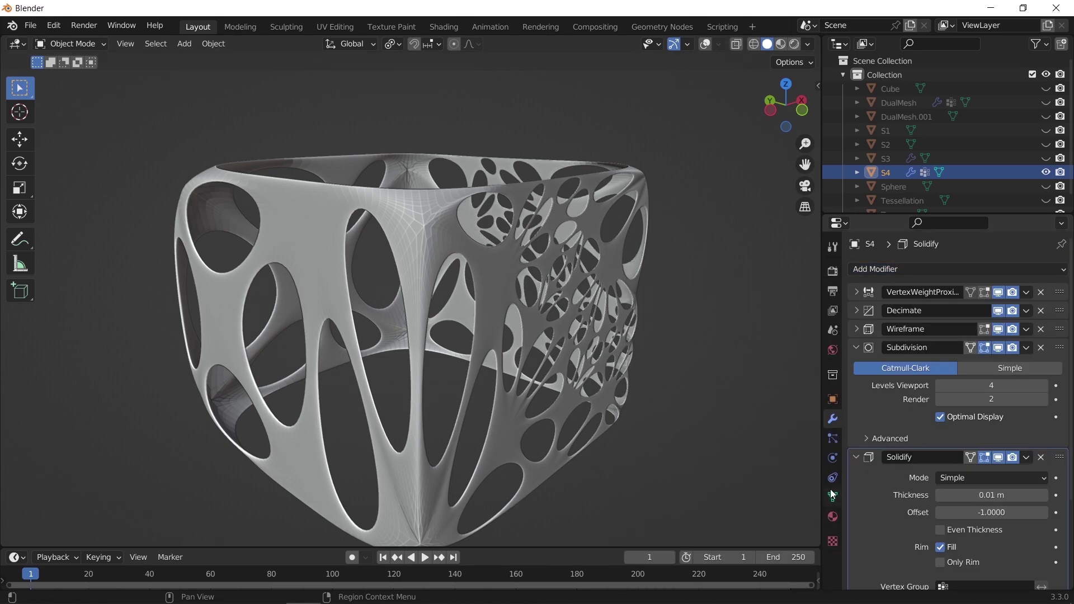
{"action": "scroll", "coordinate": [644, 261], "scroll_direction": "up", "scroll_amount": 3}
{"action": "scroll", "coordinate": [534, 247], "scroll_direction": "up", "scroll_amount": 3}
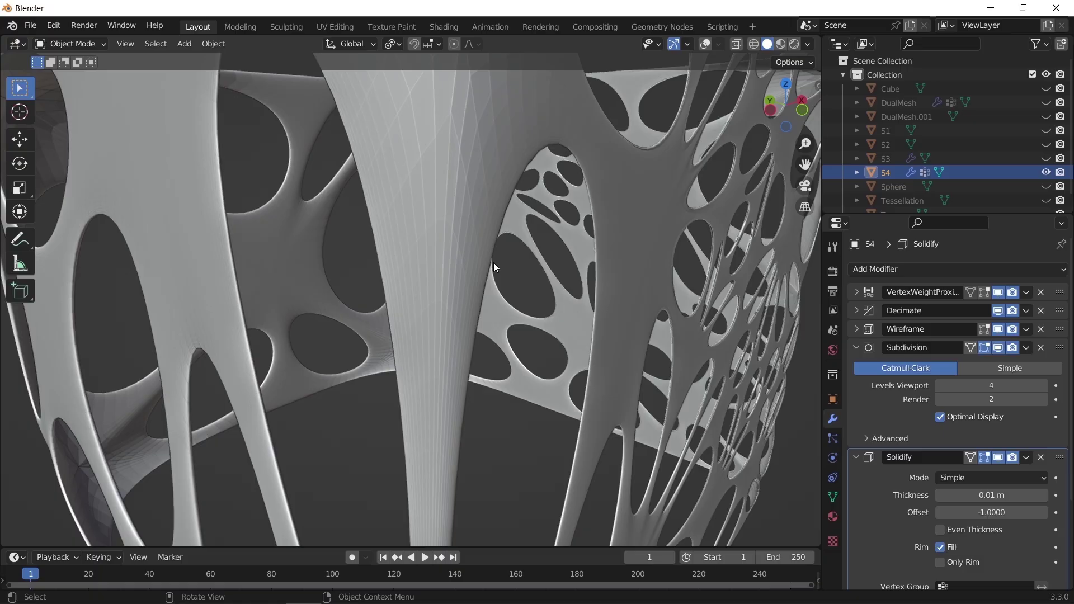
{"action": "double_click", "coordinate": [986, 512]}
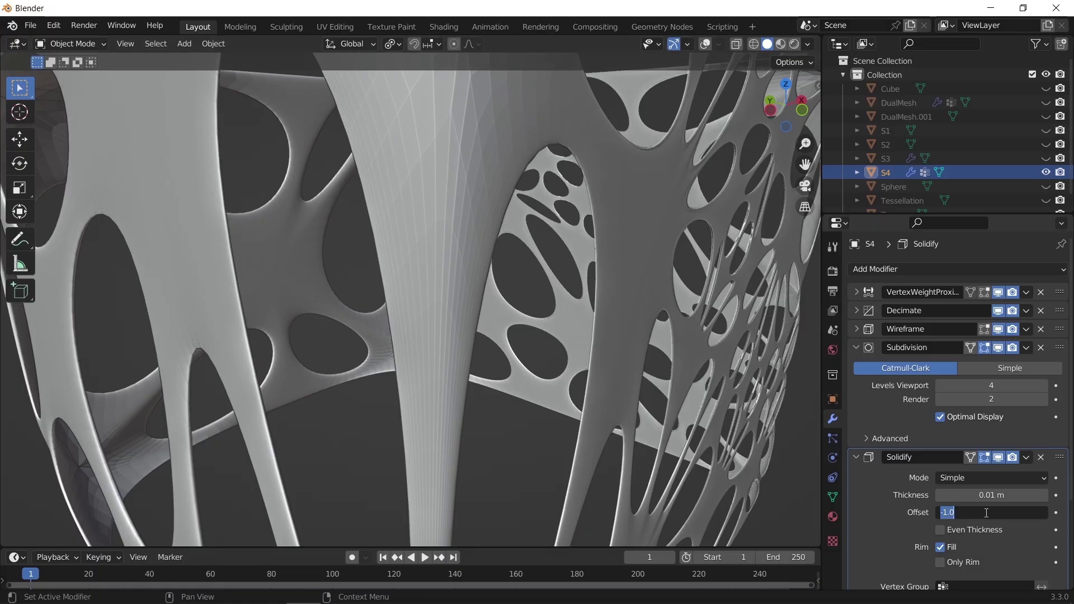
{"action": "type", "text": "1"}
{"action": "key", "text": "Return"}
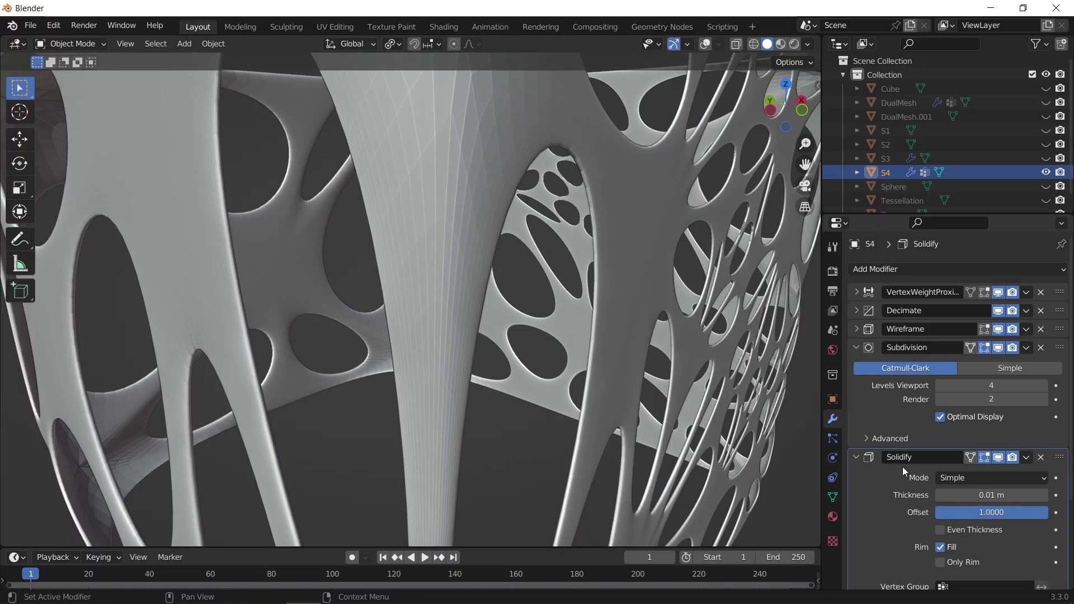
Assign the vertex group named Group to the Solidify modifier and set its thickness to 0.082 m
{"action": "scroll", "coordinate": [609, 272], "scroll_direction": "down", "scroll_amount": 5}
{"action": "scroll", "coordinate": [904, 455], "scroll_direction": "down", "scroll_amount": 5}
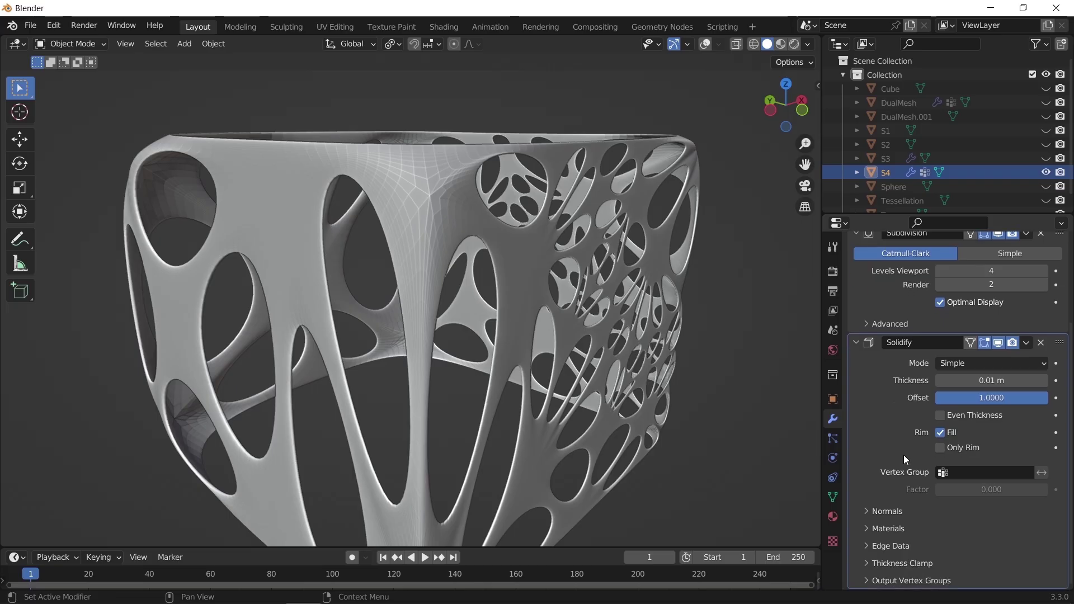
{"action": "left_click", "coordinate": [951, 473]}
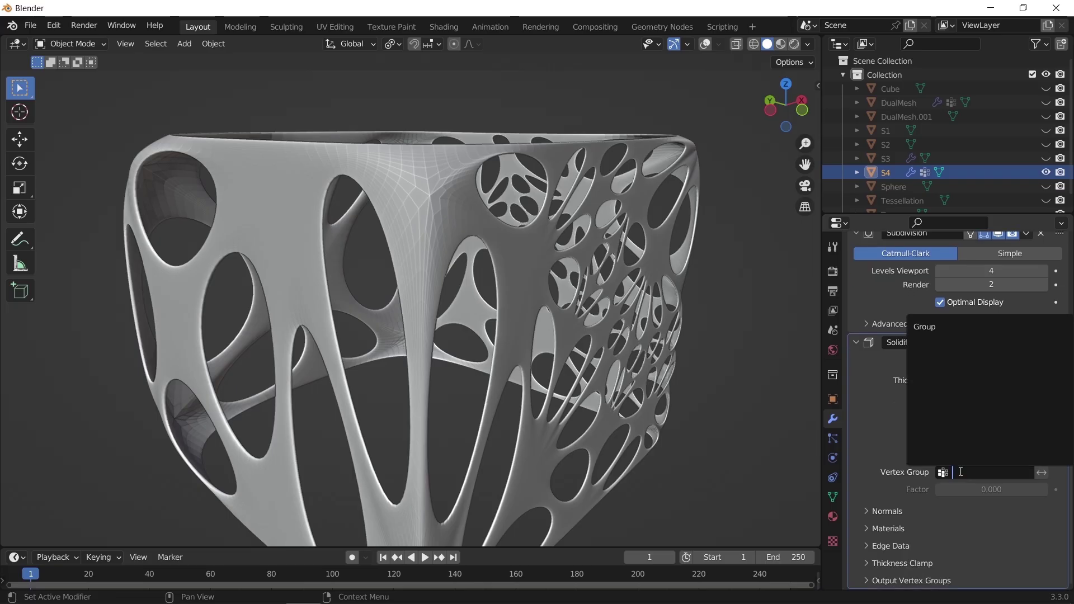
{"action": "left_click", "coordinate": [940, 331]}
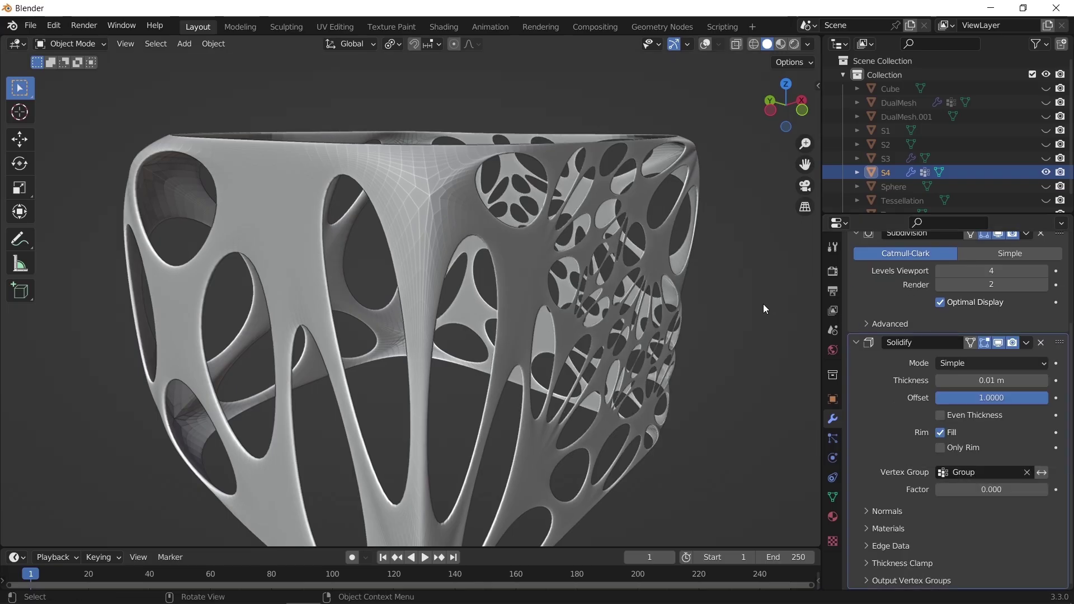
{"action": "left_click_drag", "start_coordinate": [994, 380], "coordinate": [1007, 381]}
Apply smooth shading to the S4 shell
{"action": "right_click", "coordinate": [440, 215]}
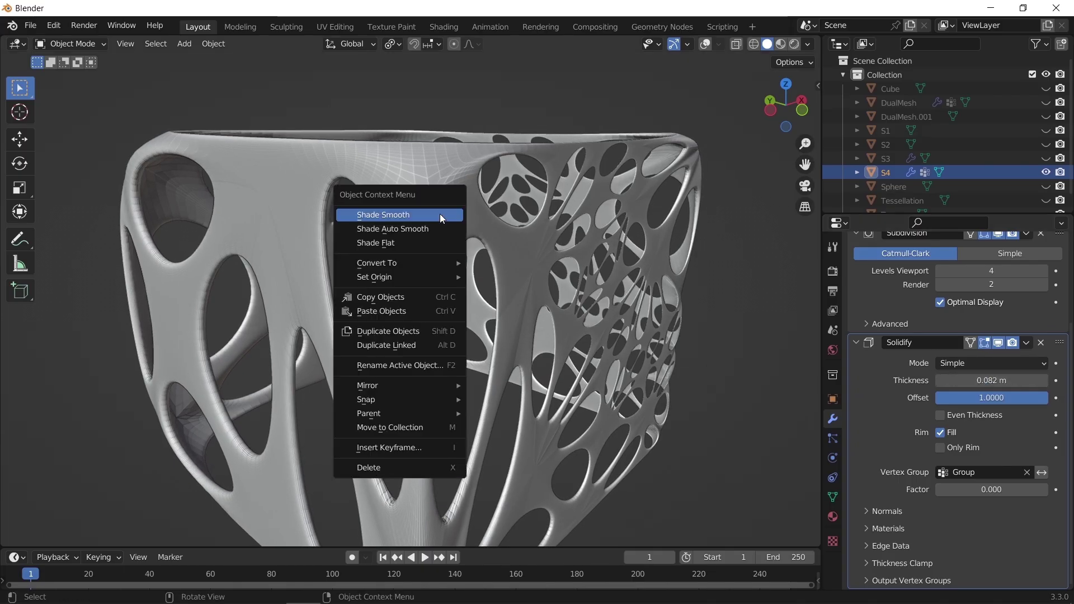
{"action": "left_click", "coordinate": [442, 216]}
{"action": "middle_click_drag", "start_coordinate": [554, 311], "coordinate": [398, 325]}
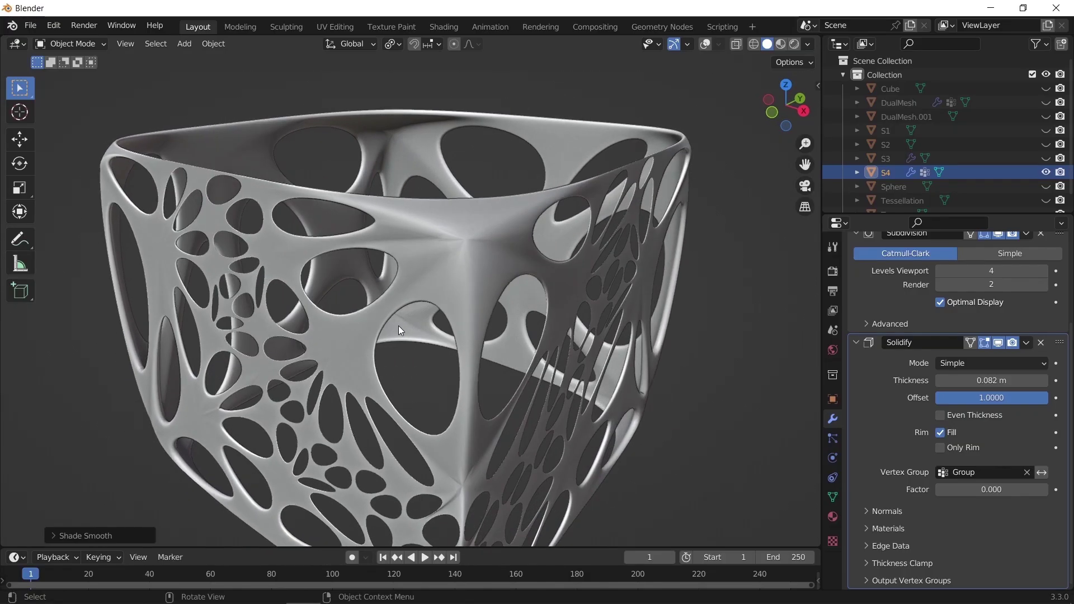
Set the thickness of S4's Wireframe modifier to 0.1 m
{"action": "scroll", "coordinate": [951, 317], "scroll_direction": "up", "scroll_amount": 5}
{"action": "left_click", "coordinate": [856, 329]}
{"action": "left_click", "coordinate": [994, 349]}
{"action": "type", "text": "0.1"}
{"action": "key", "text": "Return"}
Try Decimate ratios of 0.1 and 0.3 on S4 to compare the hole patterns
{"action": "left_click", "coordinate": [857, 310]}
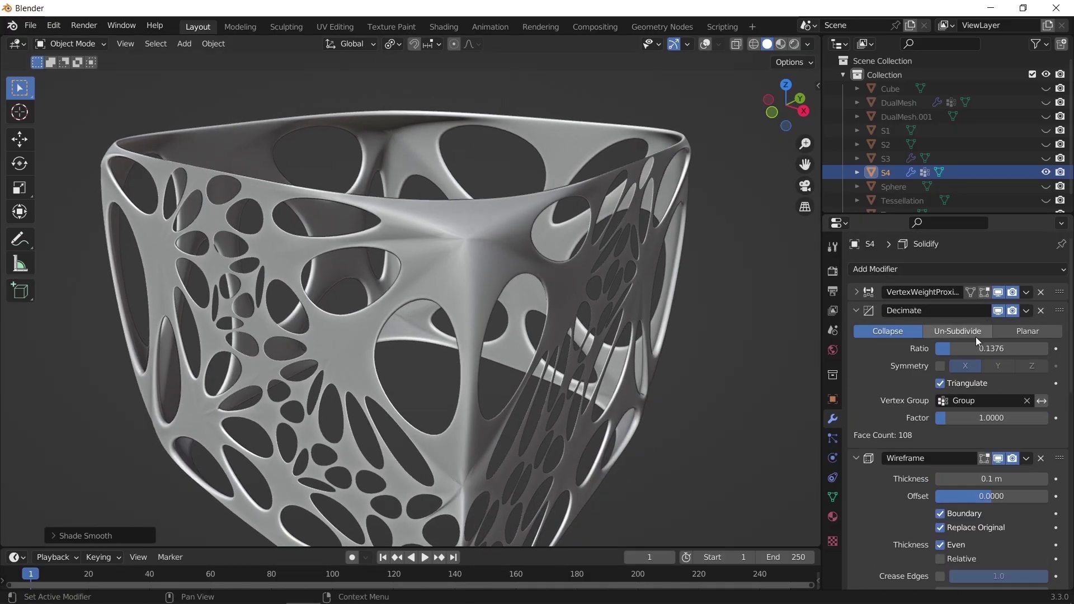
{"action": "left_click", "coordinate": [989, 350]}
{"action": "type", "text": "0.2"}
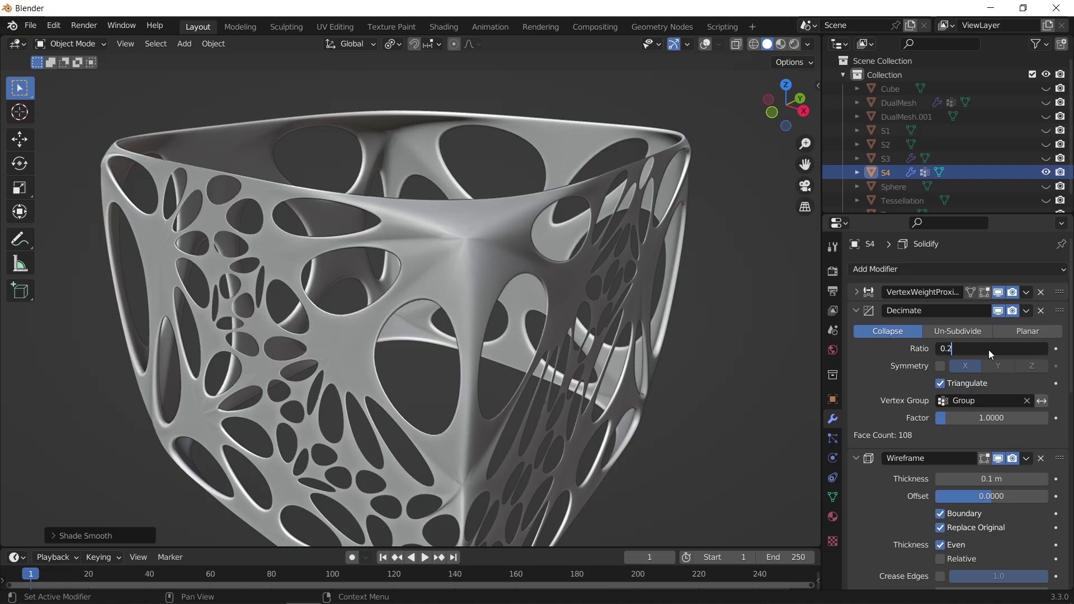
{"action": "key", "text": "BackSpace"}
{"action": "type", "text": "1"}
{"action": "key", "text": "Return"}
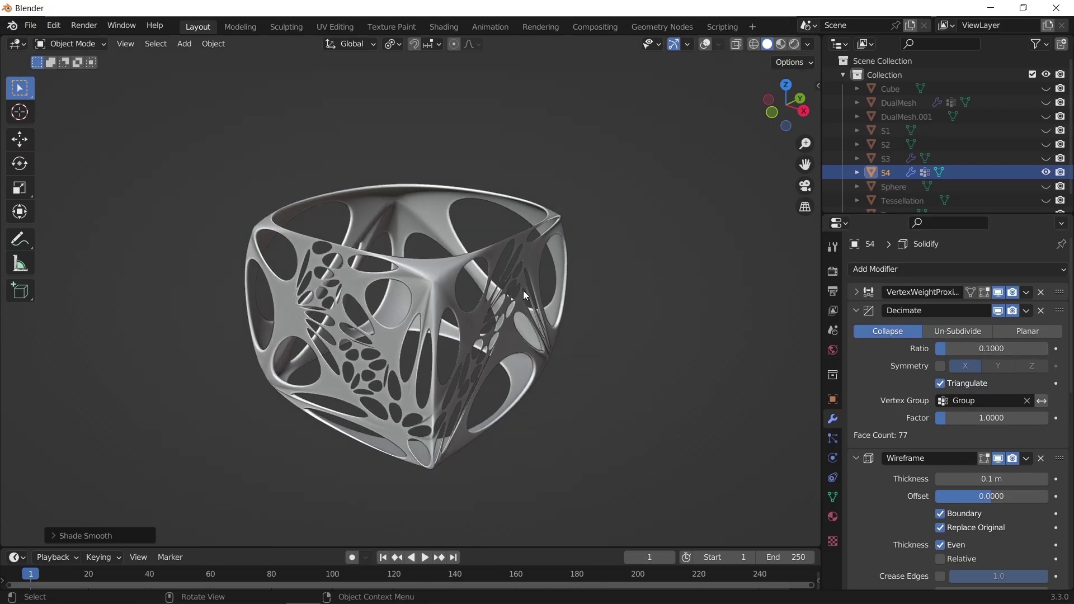
{"action": "middle_click_drag", "start_coordinate": [625, 255], "coordinate": [688, 263]}
{"action": "left_click", "coordinate": [987, 348]}
{"action": "type", "text": "0.3"}
{"action": "key", "text": "Return"}
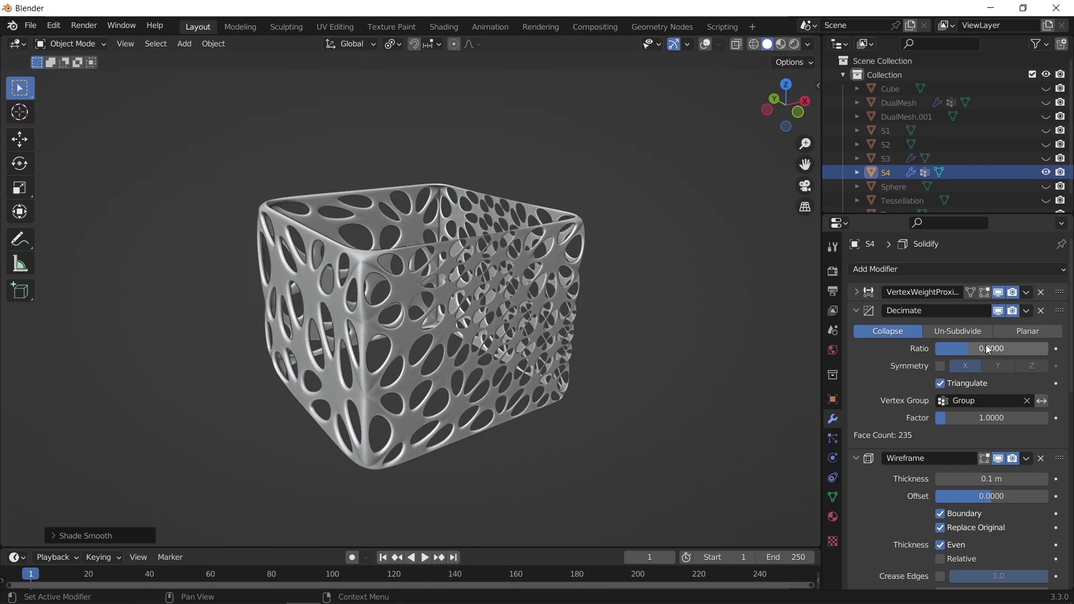
Set the Decimate ratio on S4 to 0.18 and inspect the shell from another side
{"action": "left_click", "coordinate": [986, 347]}
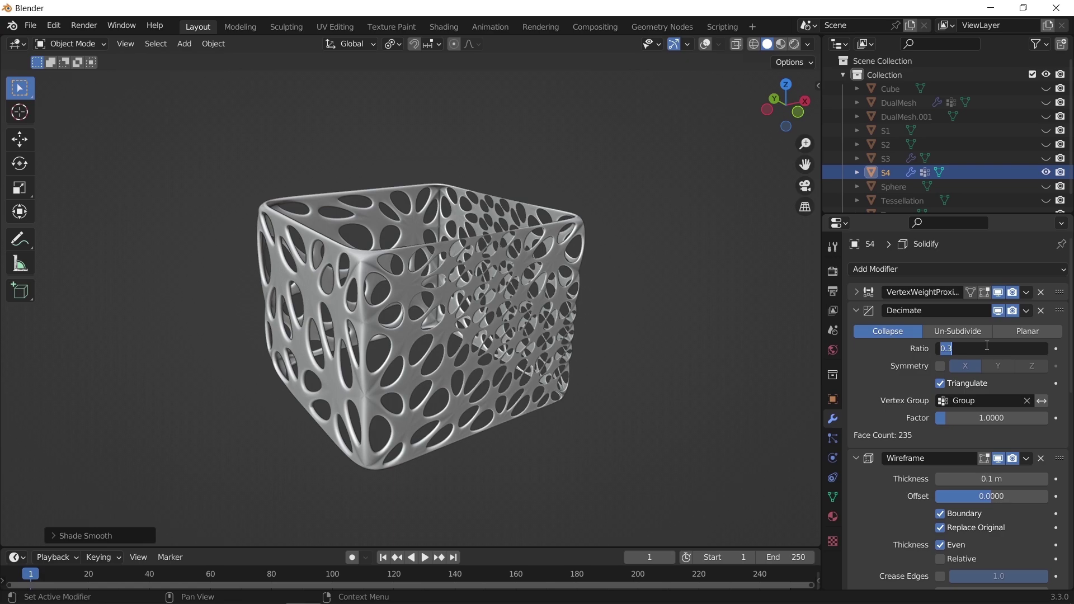
{"action": "type", "text": "0.18"}
{"action": "key", "text": "Return"}
{"action": "middle_click_drag", "start_coordinate": [660, 263], "coordinate": [434, 309]}
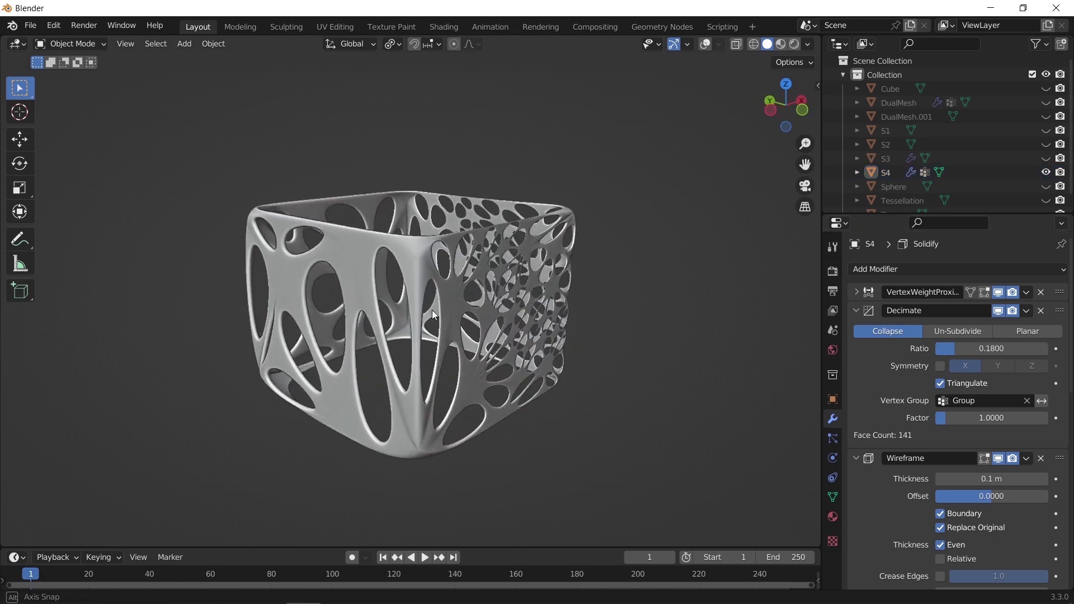
{"action": "scroll", "coordinate": [434, 310], "scroll_direction": "up", "scroll_amount": 2}
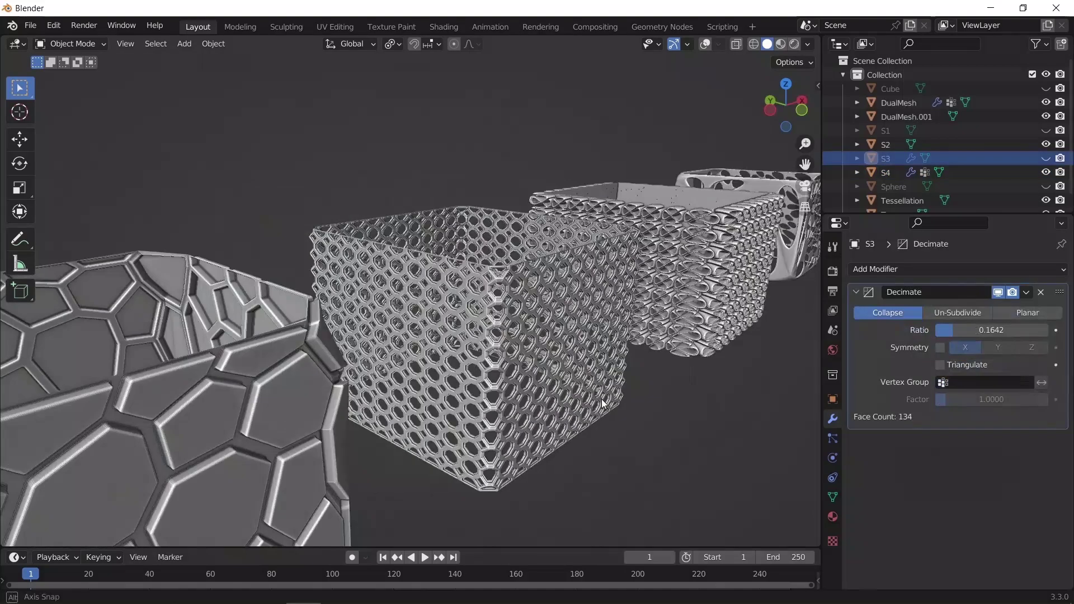
Examine the four finished patterned shells side by side
{"action": "middle_click_drag", "start_coordinate": [315, 384], "coordinate": [314, 327], "text": "shift"}
{"action": "scroll", "coordinate": [531, 337], "scroll_direction": "up", "scroll_amount": 2}
{"action": "scroll", "coordinate": [367, 317], "scroll_direction": "down", "scroll_amount": 3}
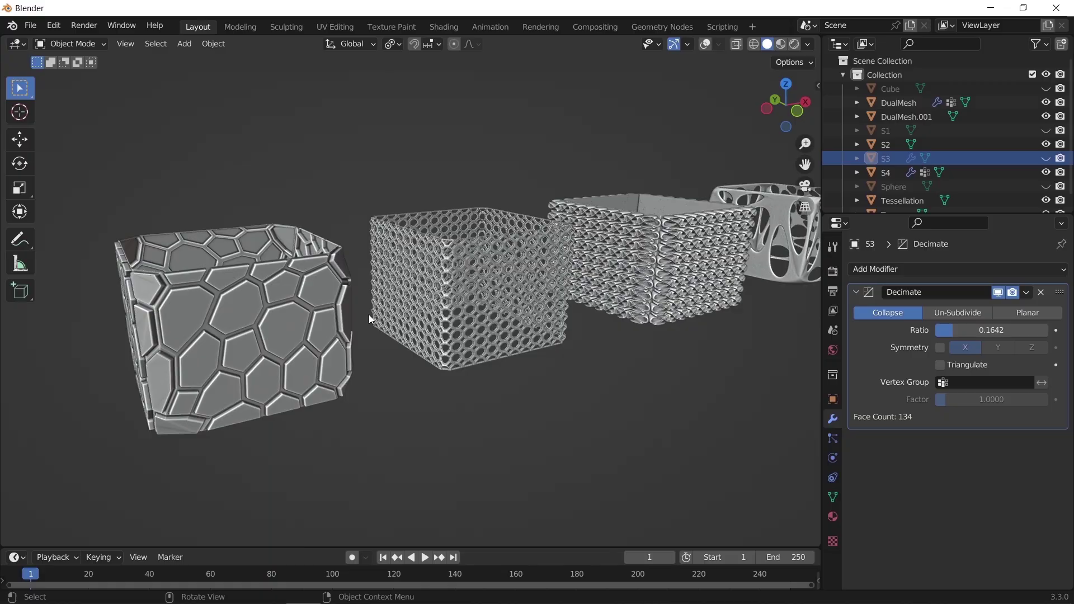
{"action": "scroll", "coordinate": [475, 398], "scroll_direction": "down", "scroll_amount": 2}
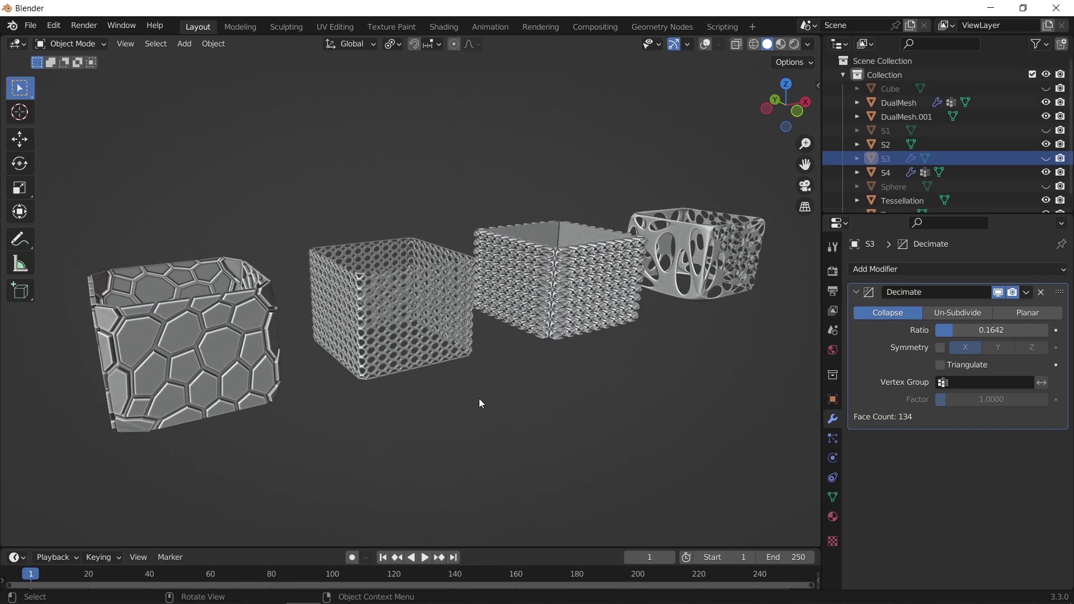